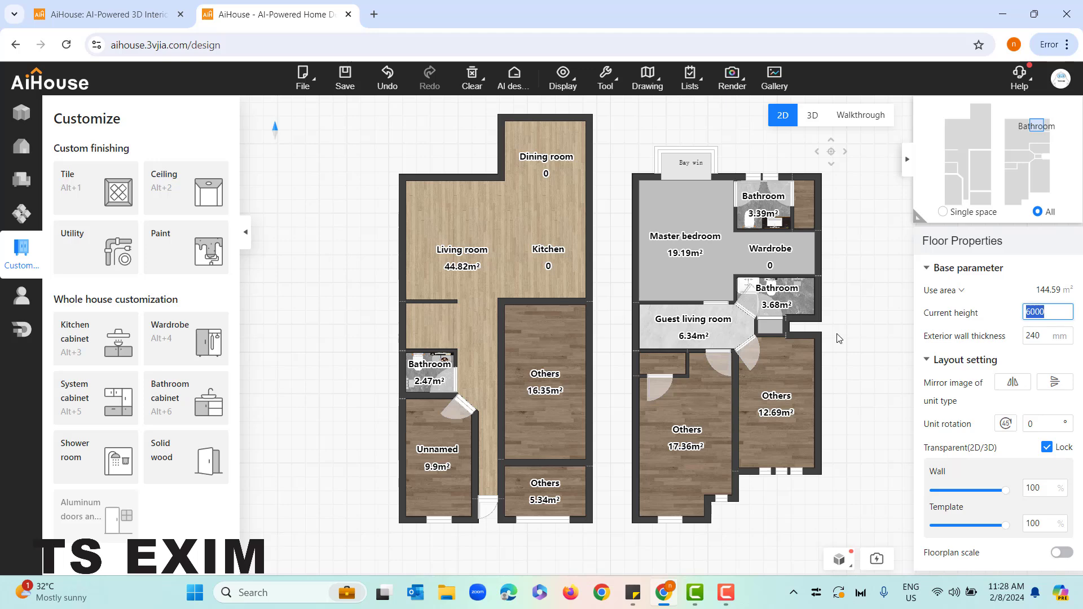
Switch to the walkthrough view and place the camera inside the living room, facing its walls and floor
{"action": "left_click", "coordinate": [836, 340]}
{"action": "left_click", "coordinate": [857, 129]}
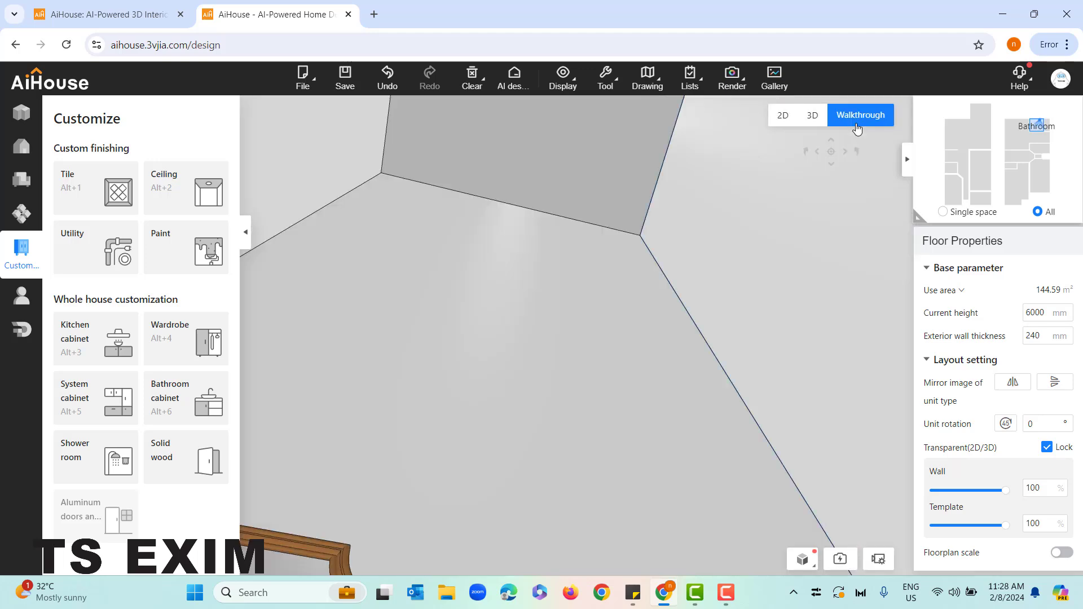
{"action": "left_click", "coordinate": [962, 139]}
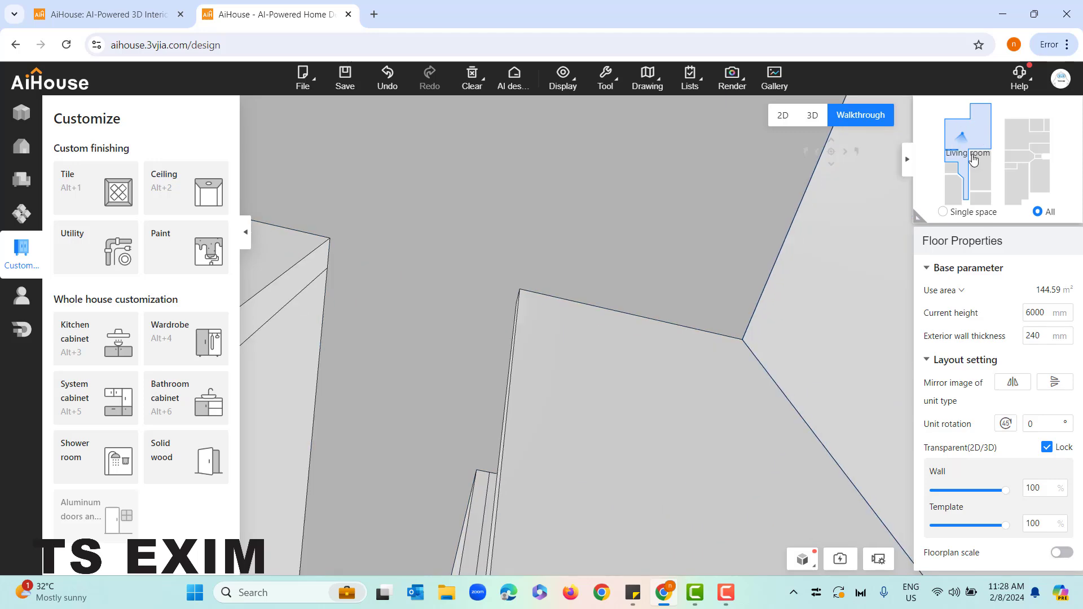
{"action": "left_click_drag", "start_coordinate": [713, 339], "coordinate": [684, 514]}
{"action": "left_click_drag", "start_coordinate": [600, 456], "coordinate": [790, 437]}
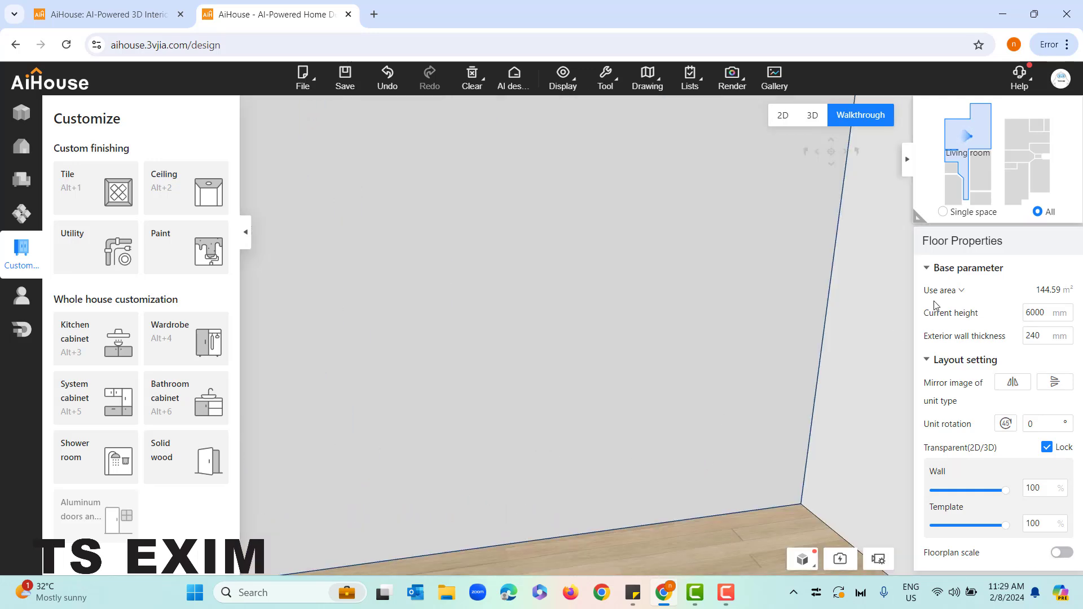
{"action": "left_click_drag", "start_coordinate": [440, 437], "coordinate": [669, 418]}
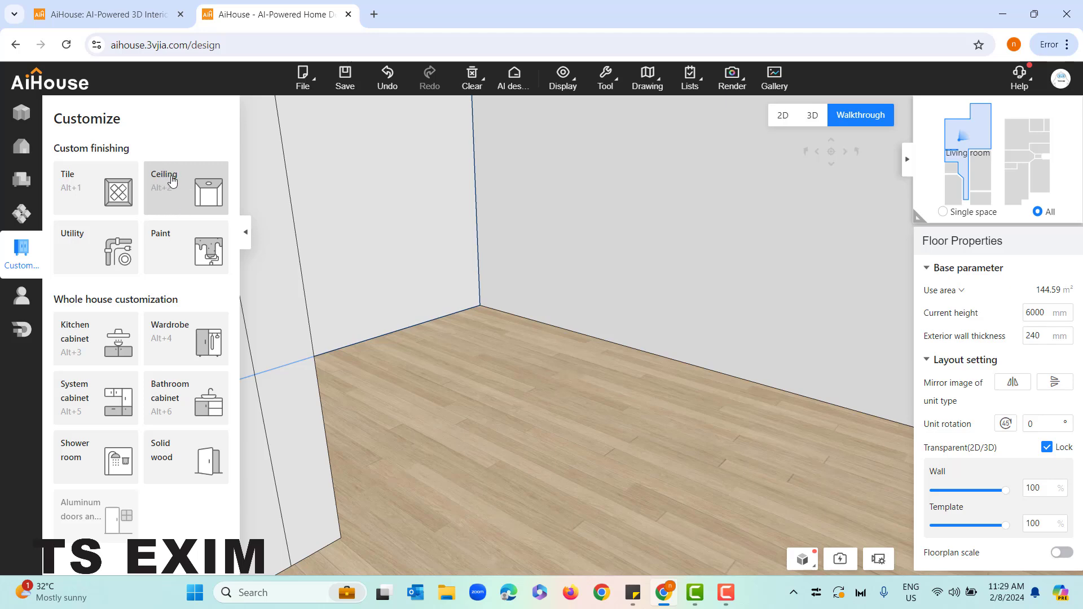
Enter ceiling customization and open the ceiling design of the living room ceiling
{"action": "left_click_drag", "start_coordinate": [436, 362], "coordinate": [420, 245]}
{"action": "left_click", "coordinate": [174, 198]}
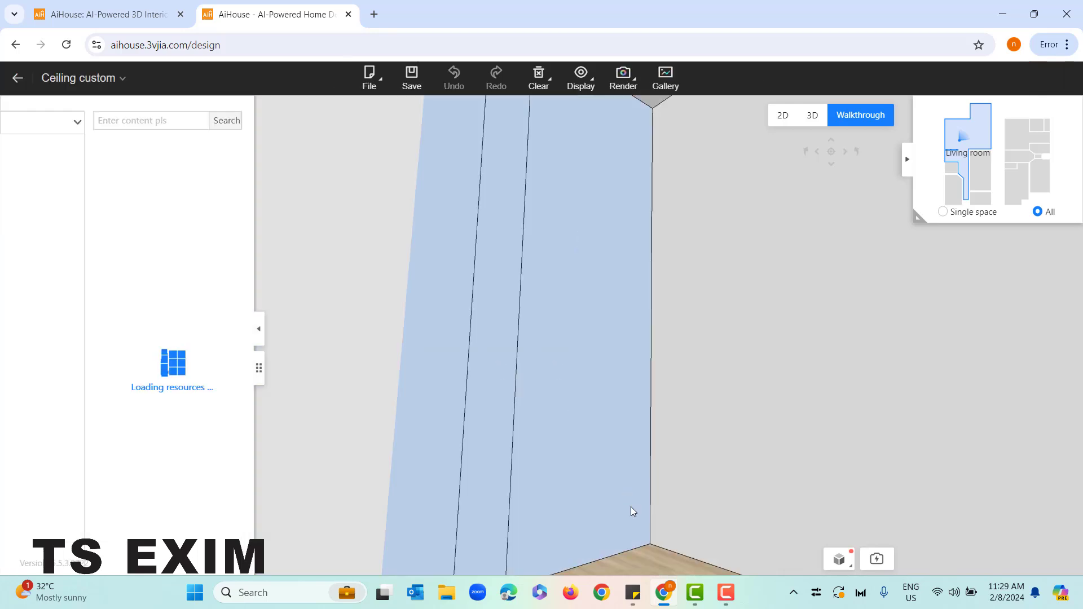
{"action": "left_click_drag", "start_coordinate": [655, 554], "coordinate": [667, 391]}
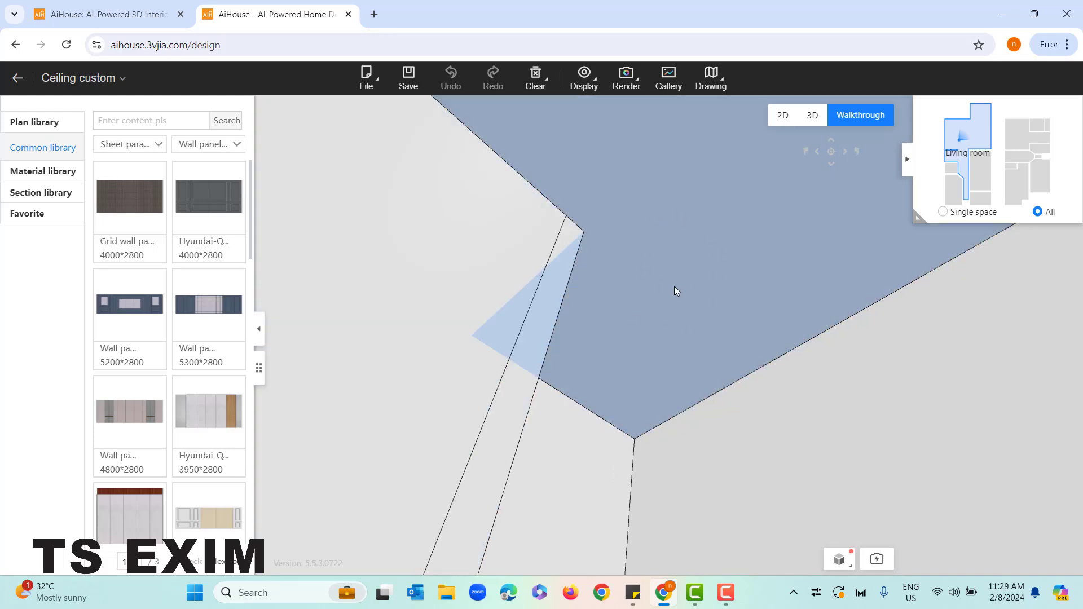
{"action": "right_click", "coordinate": [630, 183]}
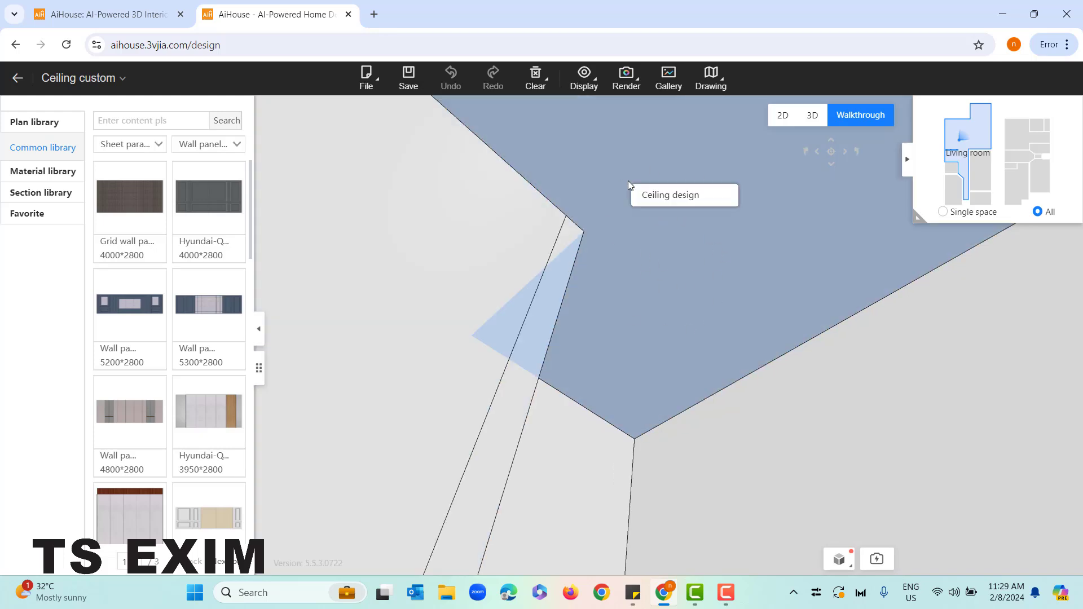
{"action": "left_click", "coordinate": [675, 207]}
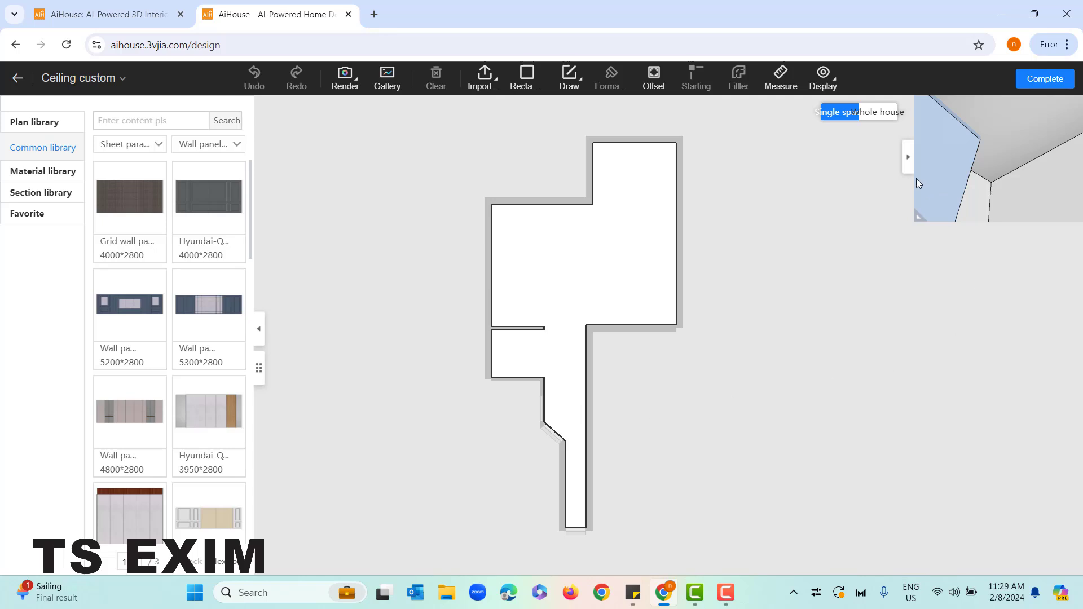
Enlarge the 3D preview and check the whole-house ceiling plan before returning to the single-space plan
{"action": "left_click_drag", "start_coordinate": [918, 218], "coordinate": [887, 262]}
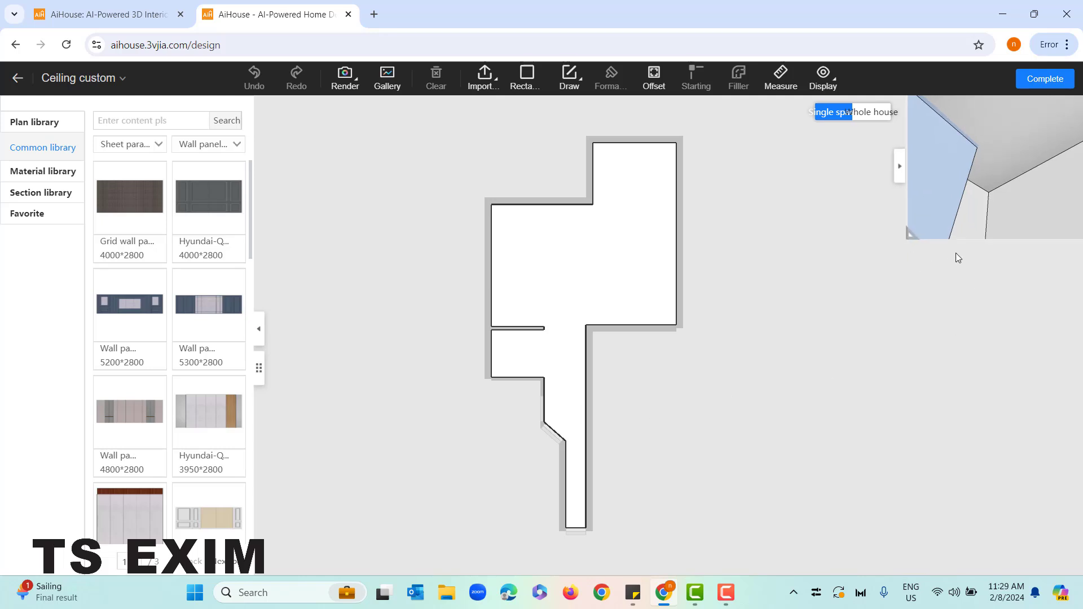
{"action": "left_click_drag", "start_coordinate": [901, 127], "coordinate": [978, 212]}
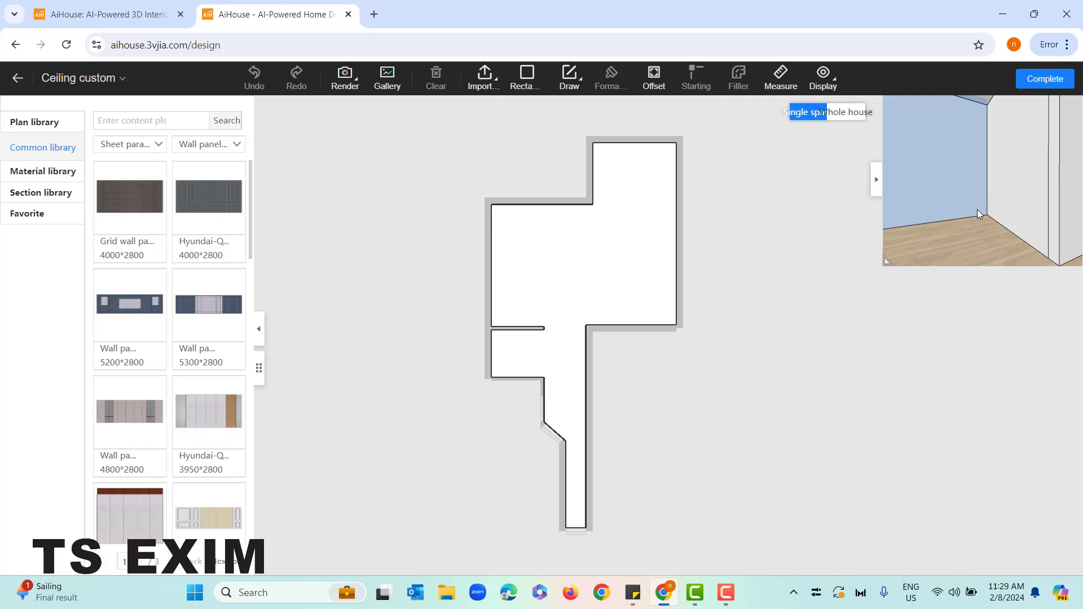
{"action": "left_click", "coordinate": [844, 112]}
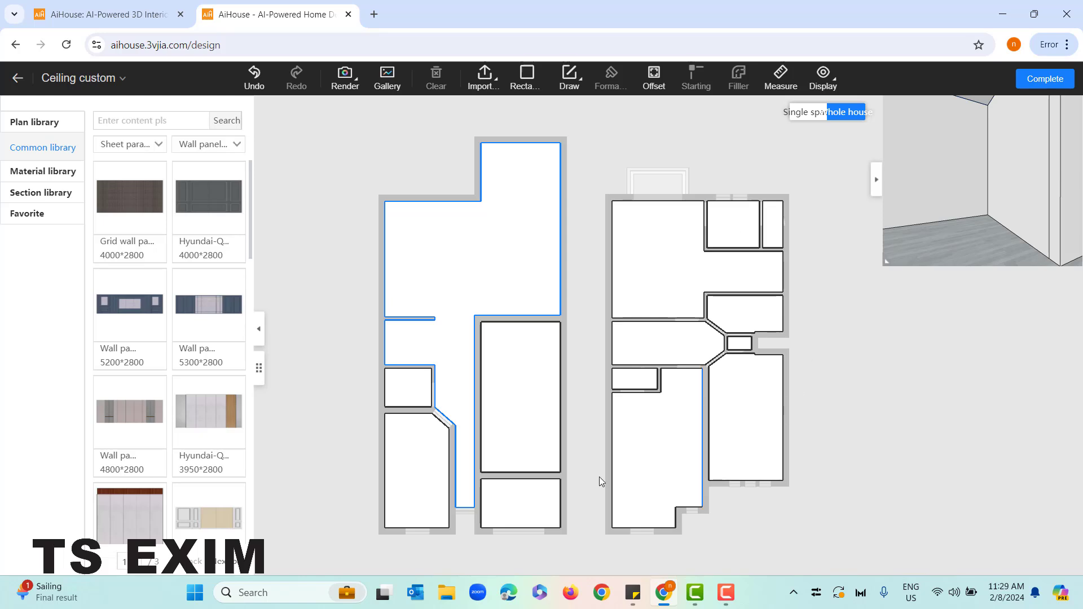
{"action": "left_click", "coordinate": [808, 113]}
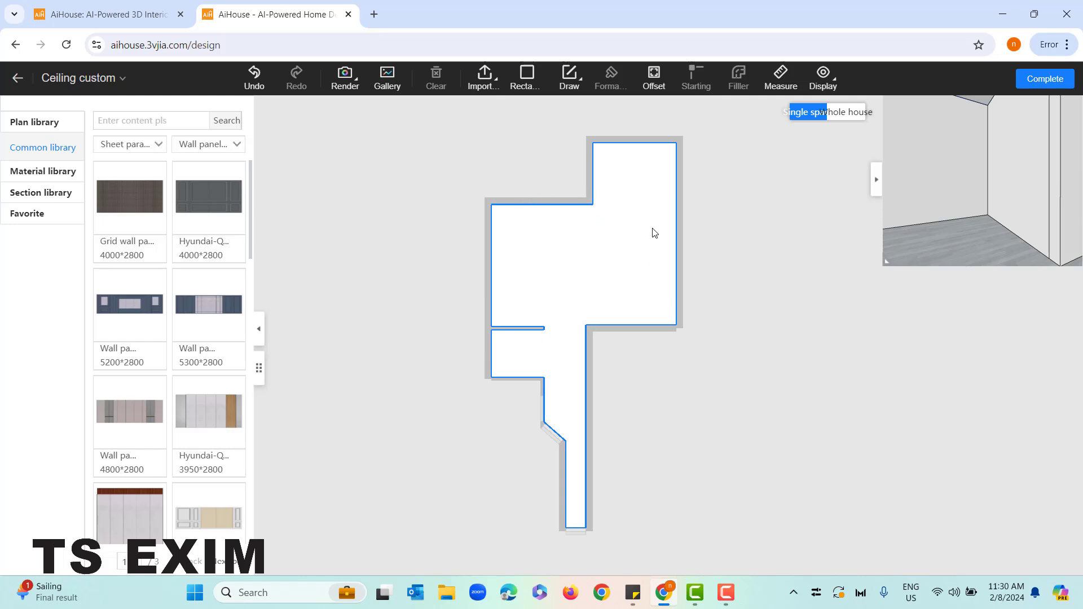
Draw a rectangle about 3559 by 4220 mm over the living room part of the ceiling and complete the ceiling design
{"action": "left_click", "coordinate": [526, 76]}
{"action": "scroll", "coordinate": [566, 184], "scroll_direction": "up", "scroll_amount": 2}
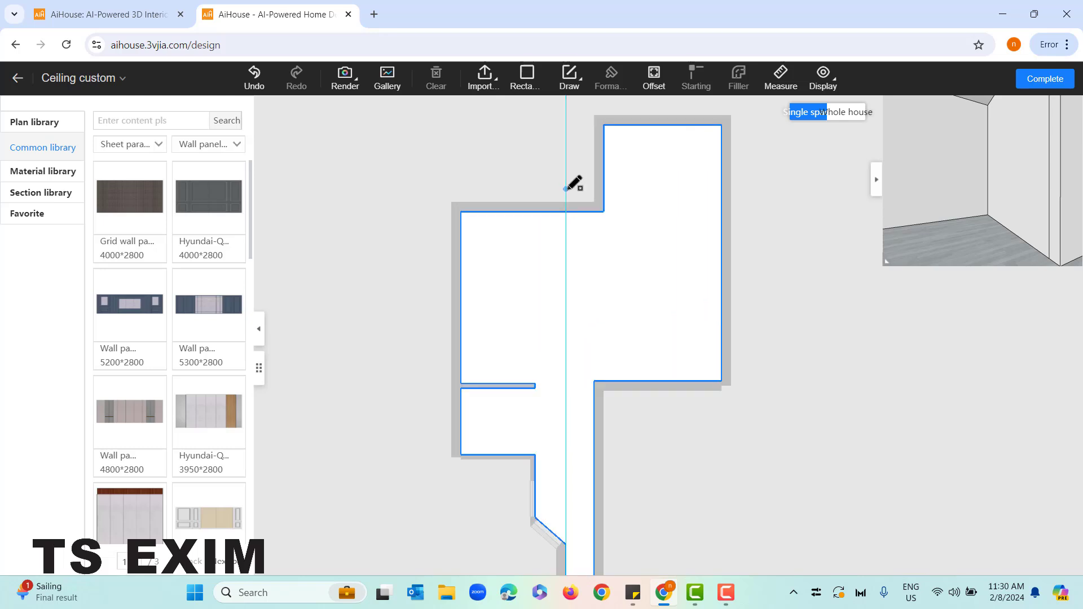
{"action": "left_click", "coordinate": [604, 212]}
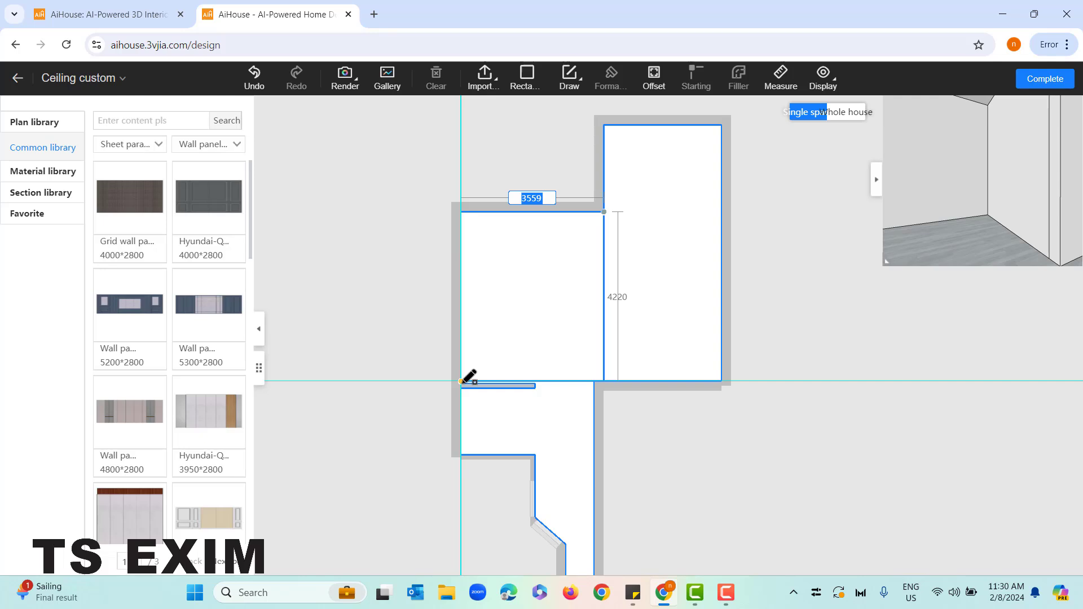
{"action": "left_click", "coordinate": [461, 381]}
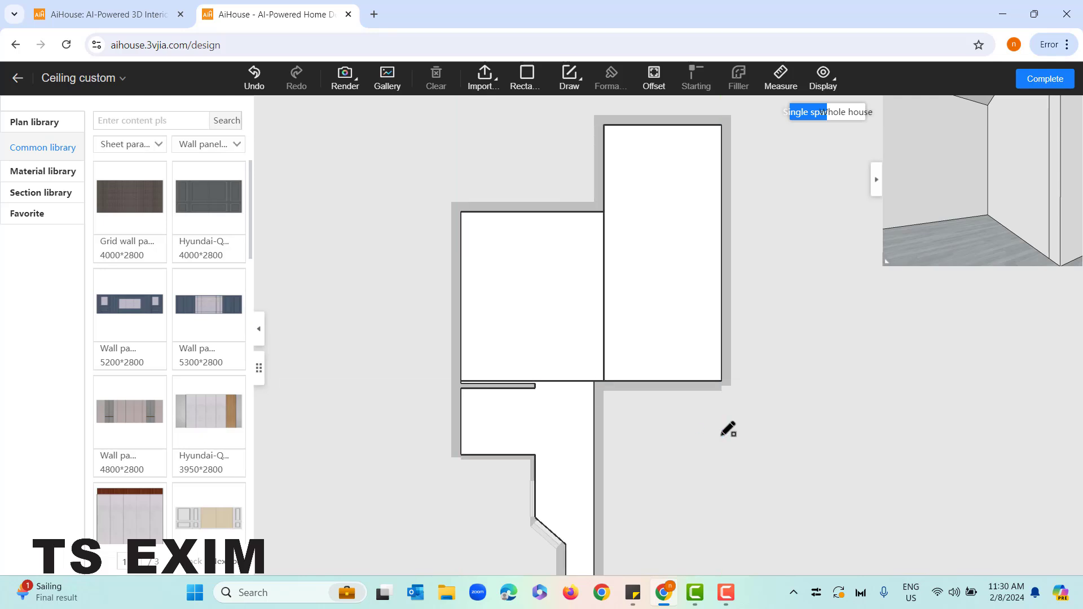
{"action": "scroll", "coordinate": [610, 439], "scroll_direction": "up", "scroll_amount": 5}
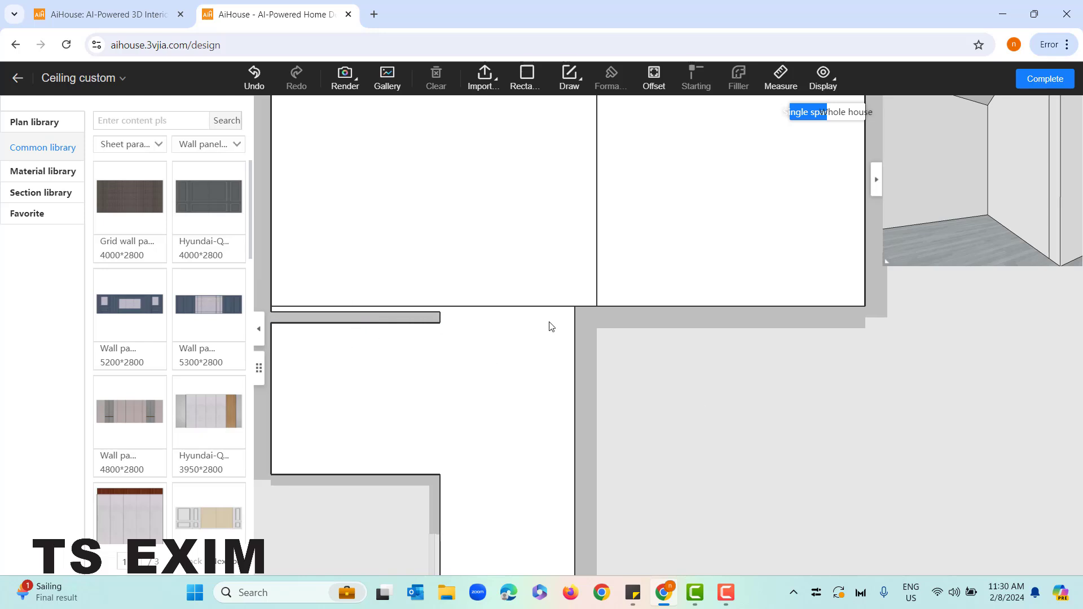
{"action": "left_click", "coordinate": [1037, 85]}
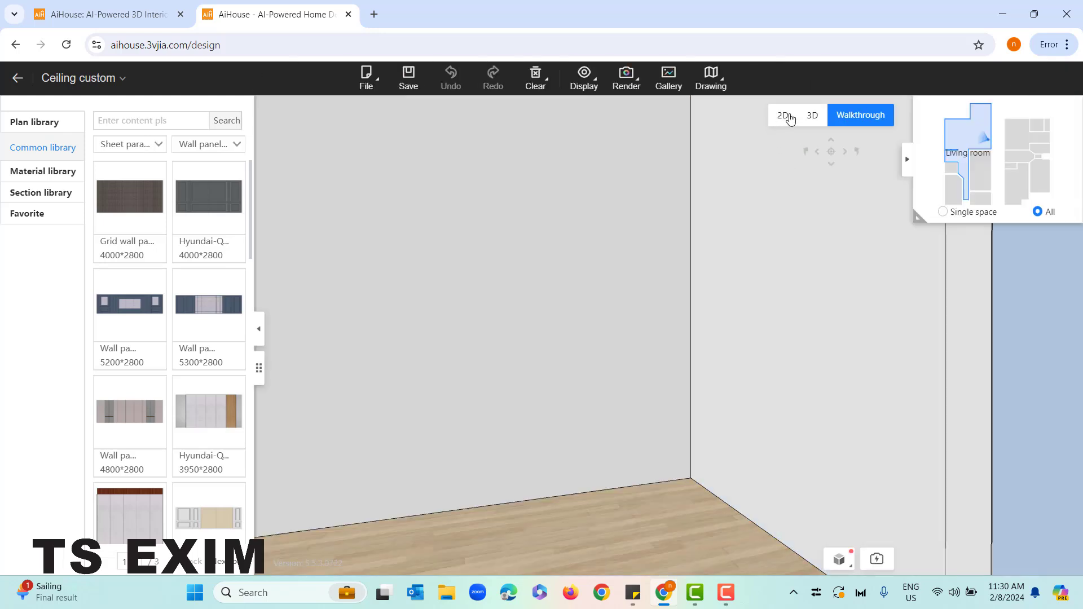
Show the floor plan in 2D around the living room and leave ceiling customization
{"action": "left_click", "coordinate": [789, 118]}
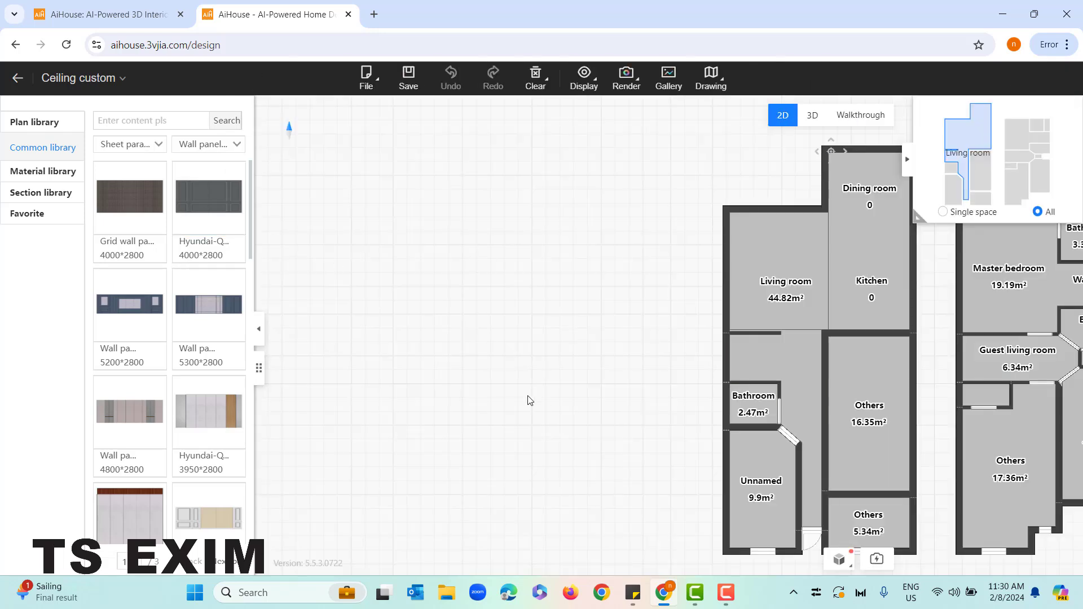
{"action": "scroll", "coordinate": [527, 403], "scroll_direction": "up", "scroll_amount": 4}
{"action": "left_click_drag", "start_coordinate": [667, 350], "coordinate": [361, 332]}
{"action": "scroll", "coordinate": [356, 288], "scroll_direction": "up", "scroll_amount": 1}
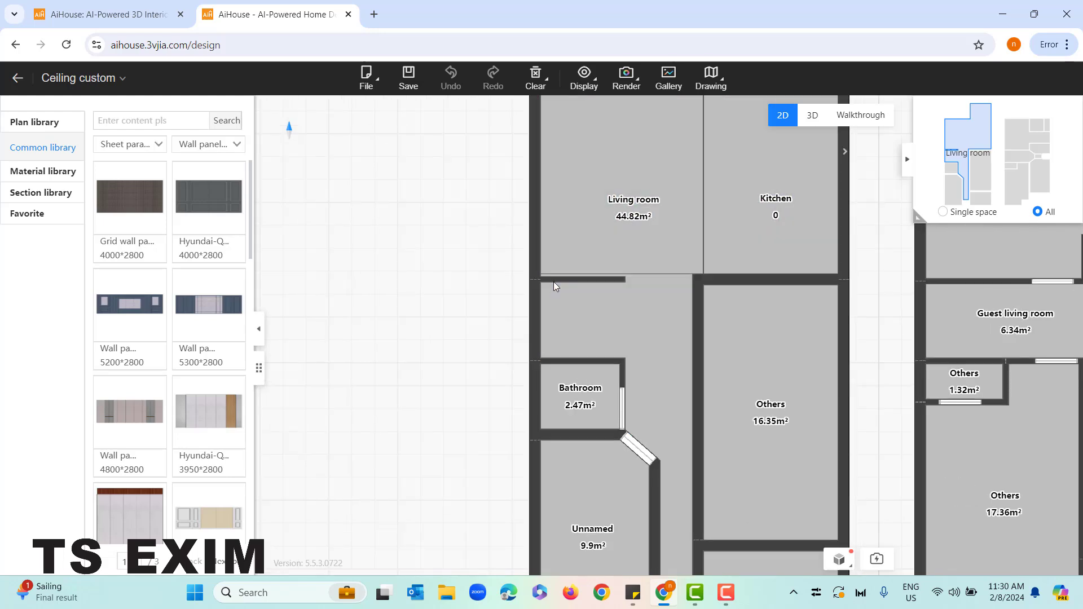
{"action": "left_click", "coordinate": [18, 78]}
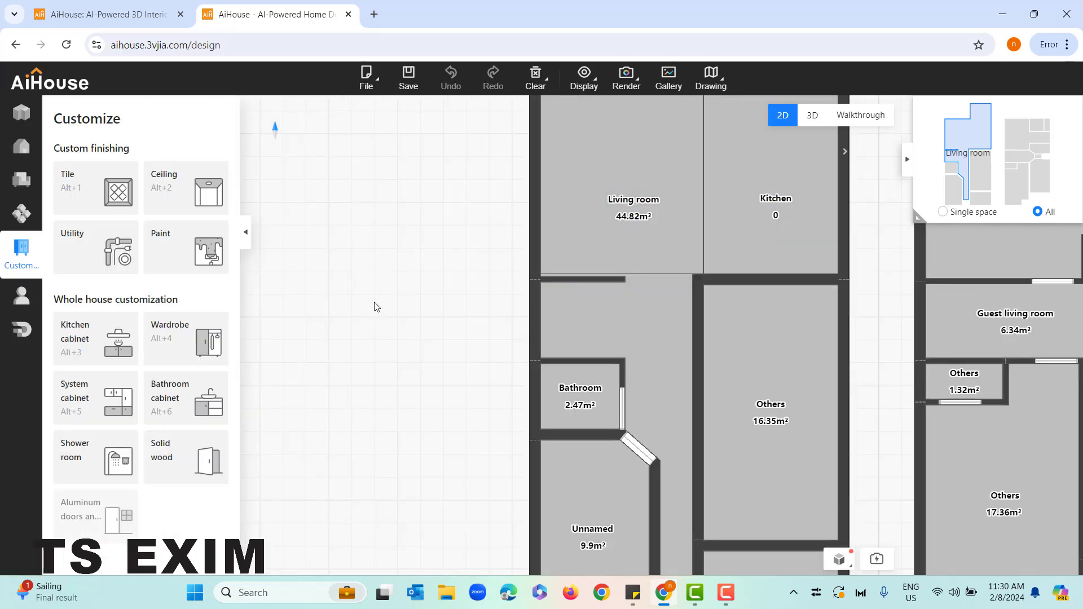
Move the short partition wall above the 2.47 m² bathroom flush with the lower edge of the living room ceiling rectangle
{"action": "scroll", "coordinate": [418, 317], "scroll_direction": "up", "scroll_amount": 2}
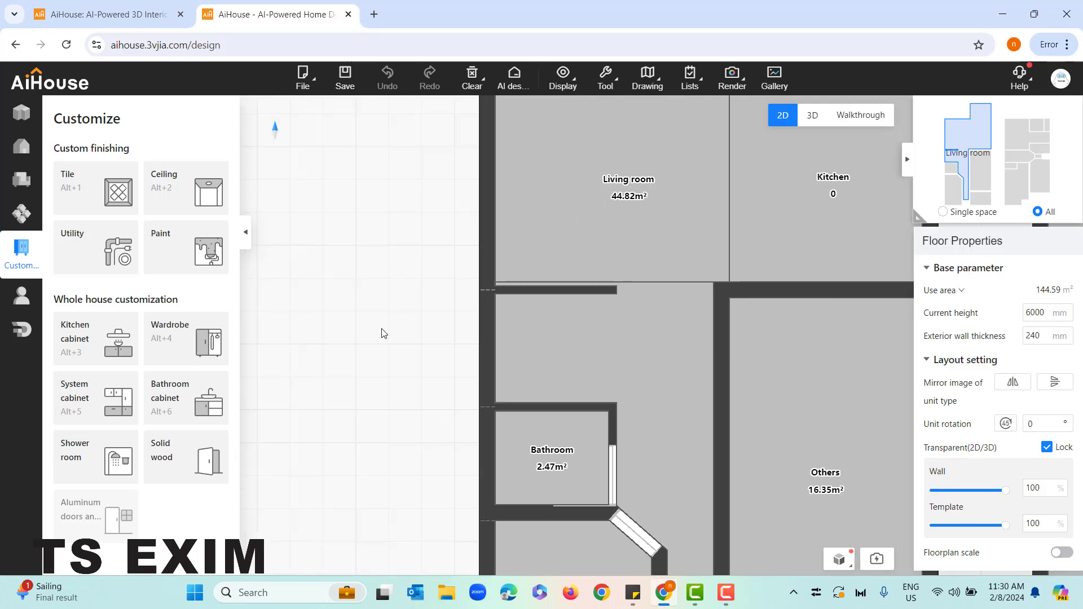
{"action": "scroll", "coordinate": [384, 333], "scroll_direction": "up", "scroll_amount": 1}
{"action": "left_click", "coordinate": [617, 257]}
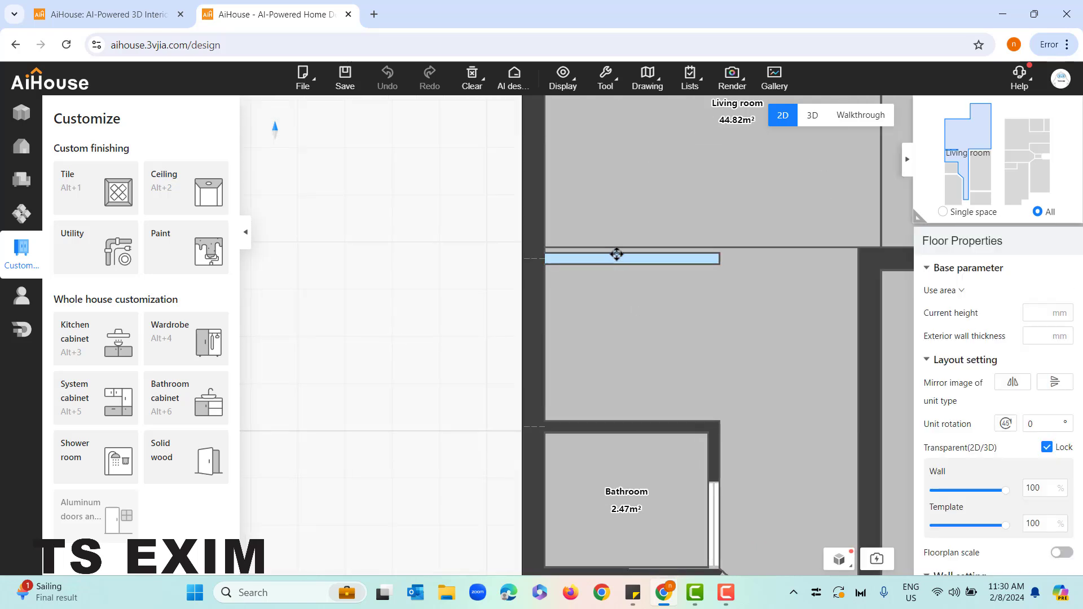
{"action": "left_click_drag", "start_coordinate": [616, 254], "coordinate": [622, 259]}
{"action": "left_click_drag", "start_coordinate": [399, 334], "coordinate": [389, 334]}
{"action": "left_click_drag", "start_coordinate": [659, 318], "coordinate": [570, 333]}
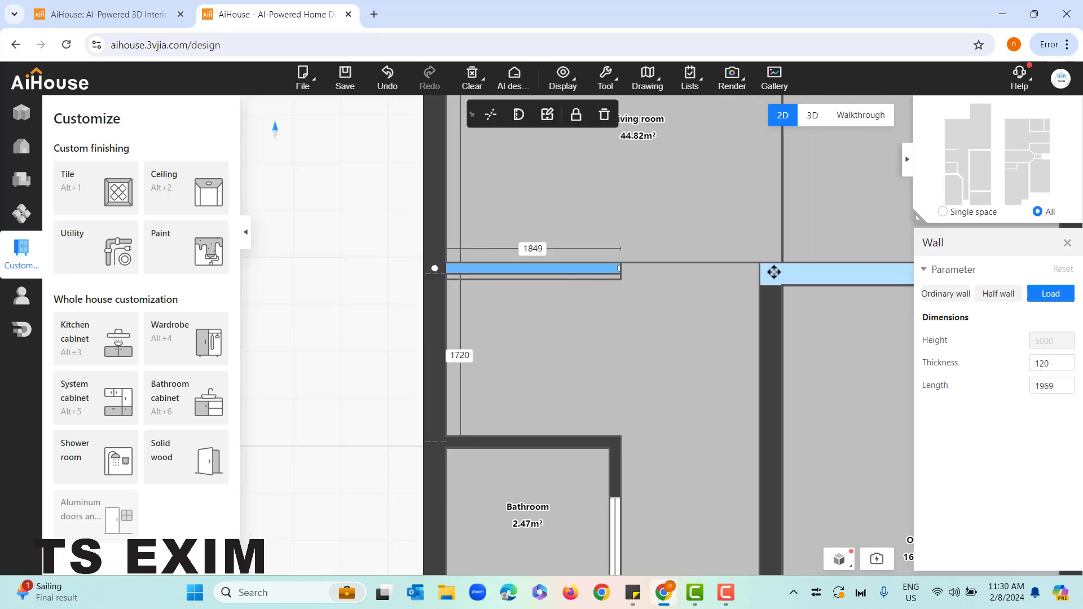
Return to the walkthrough view and reopen the living room ceiling in the custom ceiling design editor
{"action": "left_click", "coordinate": [856, 118]}
{"action": "left_click_drag", "start_coordinate": [714, 331], "coordinate": [746, 169]}
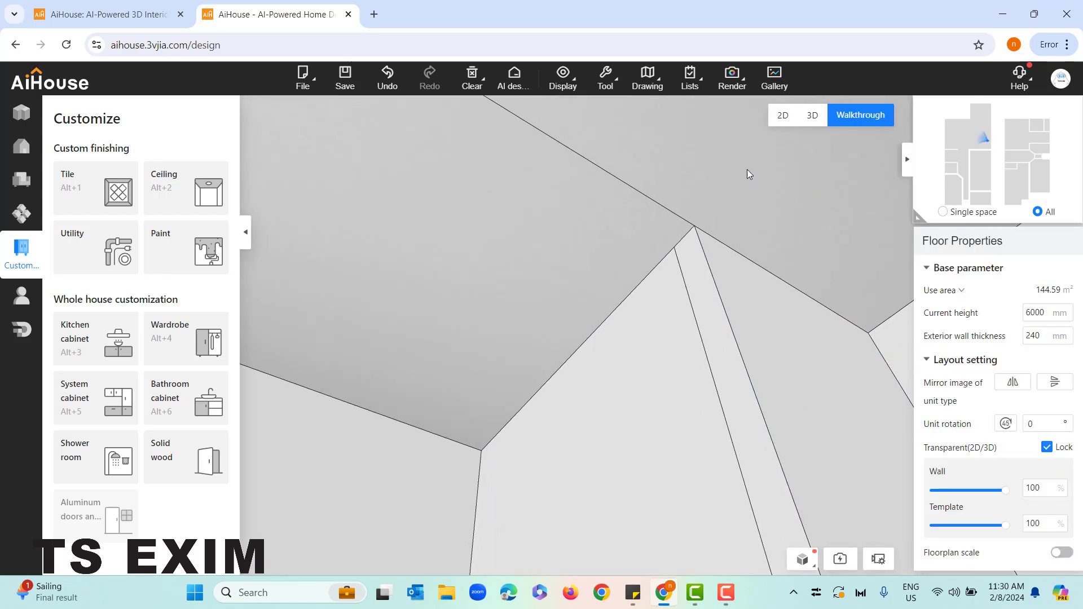
{"action": "left_click", "coordinate": [517, 224]}
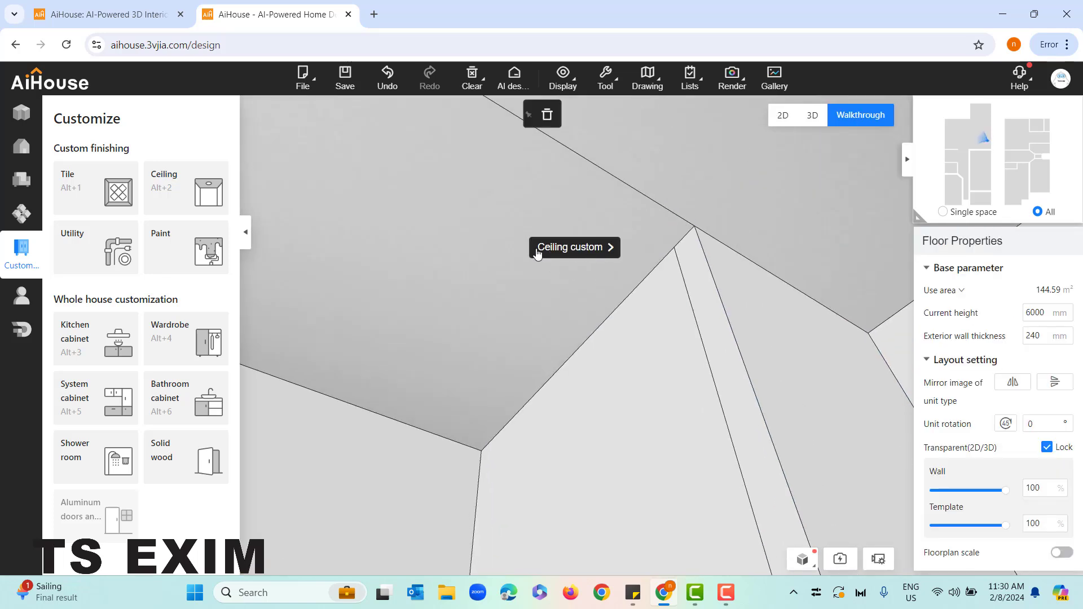
{"action": "left_click", "coordinate": [584, 249]}
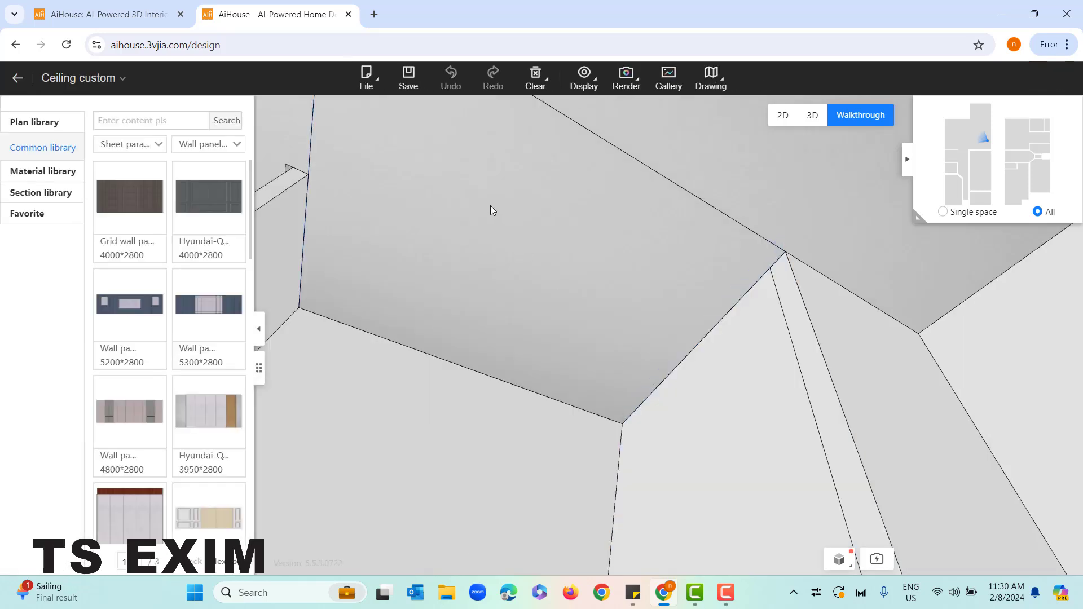
{"action": "left_click", "coordinate": [490, 206]}
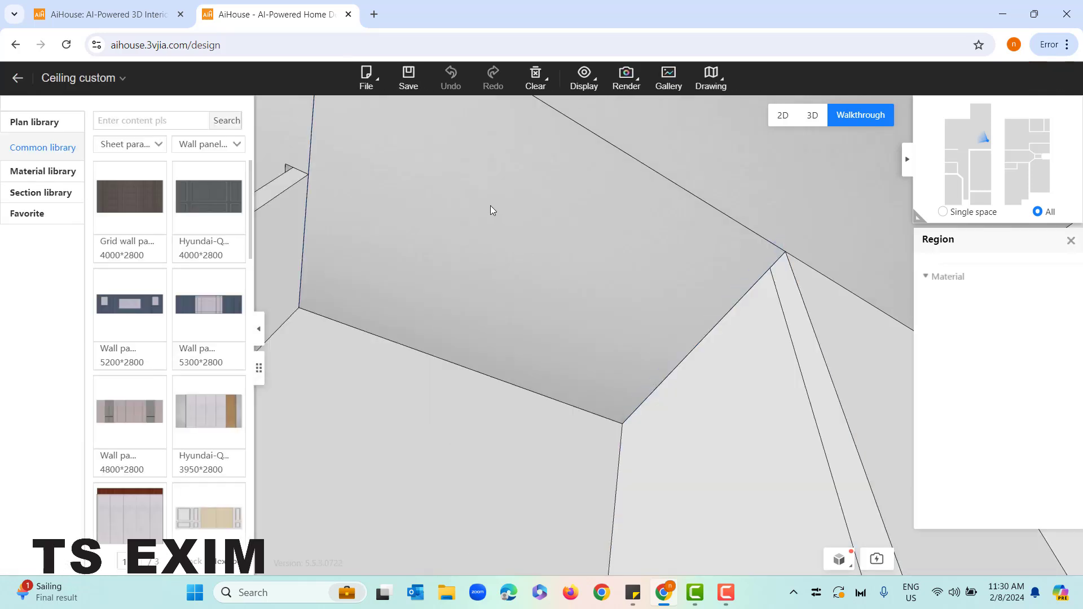
{"action": "double_click", "coordinate": [523, 195]}
{"action": "scroll", "coordinate": [668, 478], "scroll_direction": "up", "scroll_amount": 6}
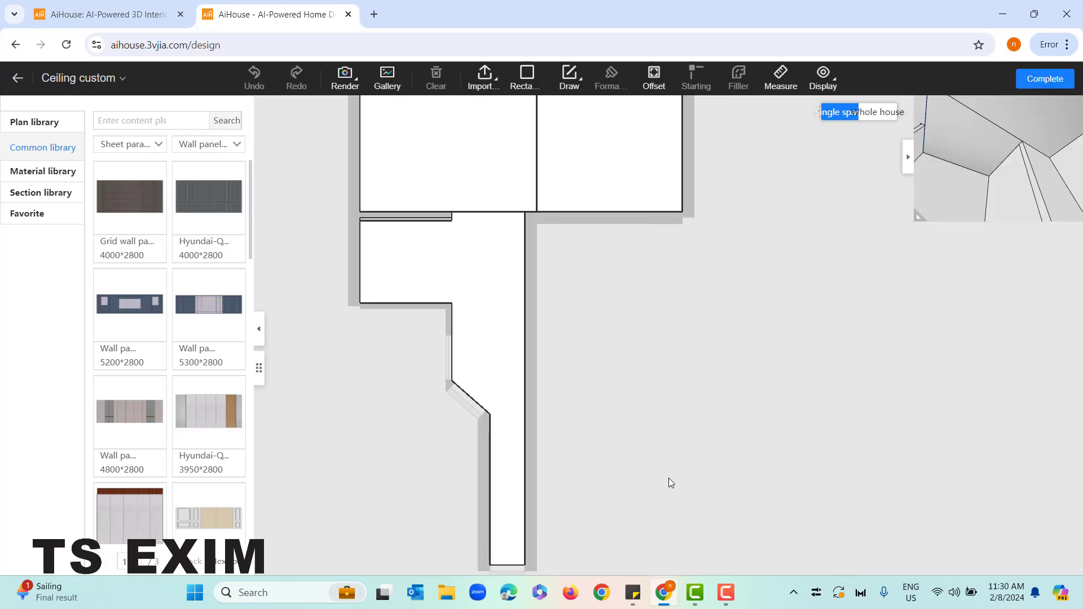
Delete the ceiling region below the living room rectangle, beside the short partition wall
{"action": "left_click", "coordinate": [450, 252]}
{"action": "key", "text": "Delete"}
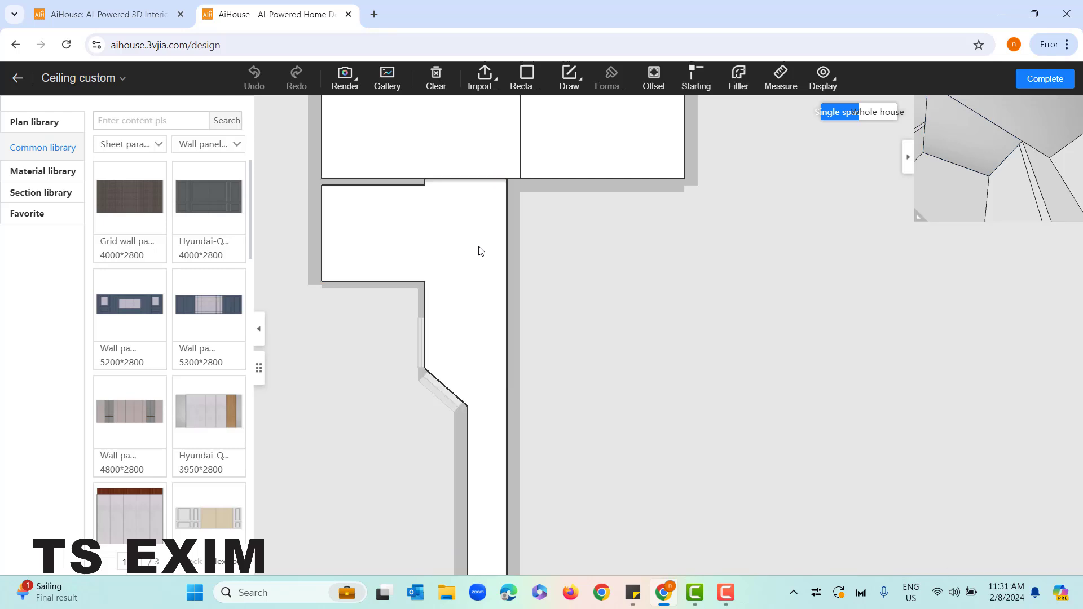
{"action": "left_click_drag", "start_coordinate": [561, 287], "coordinate": [681, 340]}
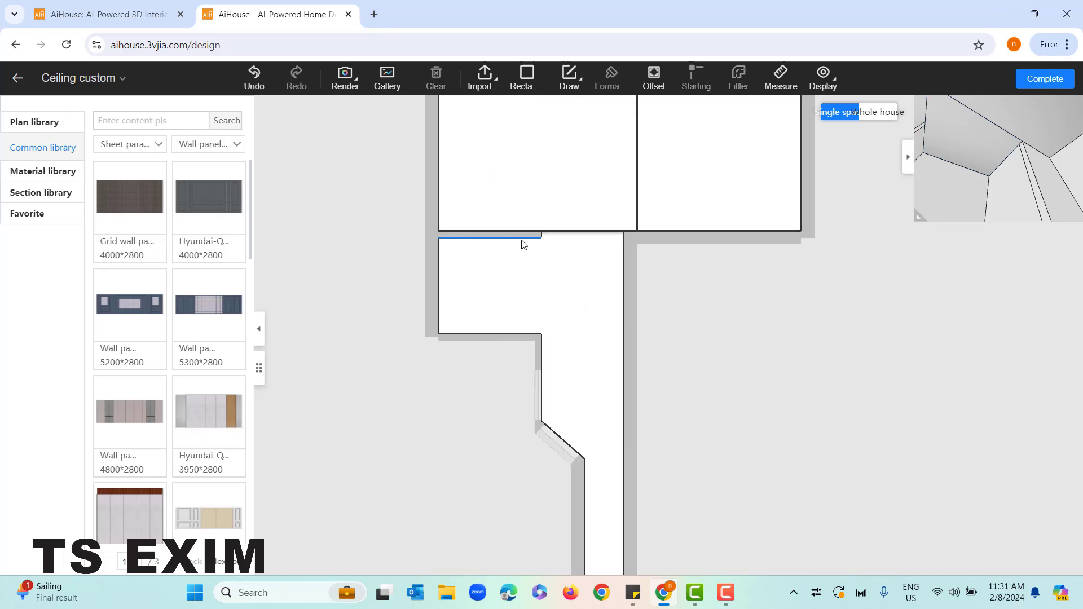
{"action": "scroll", "coordinate": [536, 258], "scroll_direction": "up", "scroll_amount": 2}
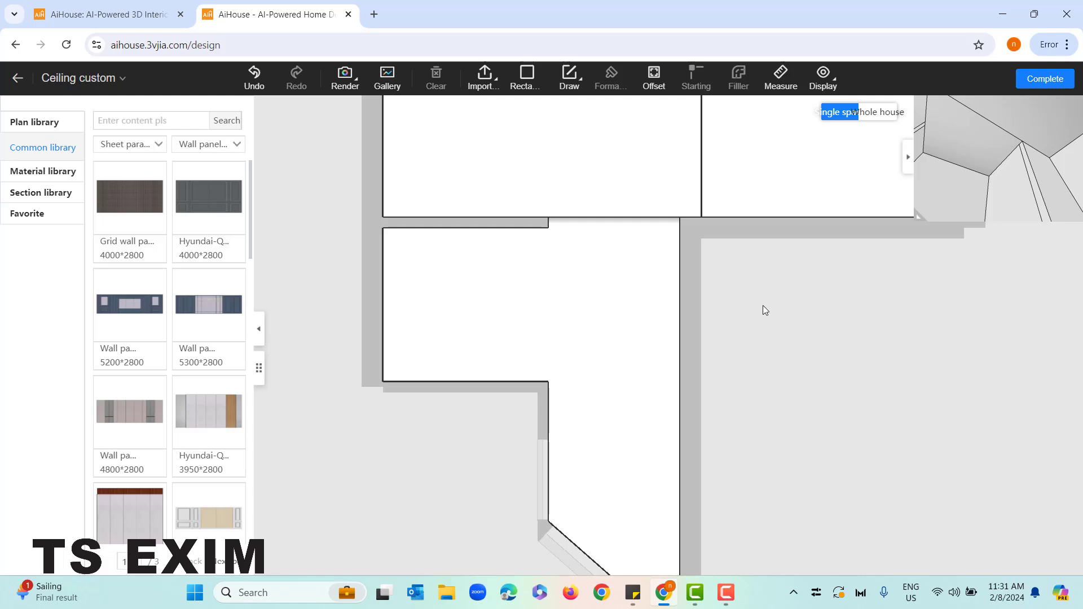
{"action": "left_click_drag", "start_coordinate": [772, 279], "coordinate": [786, 333]}
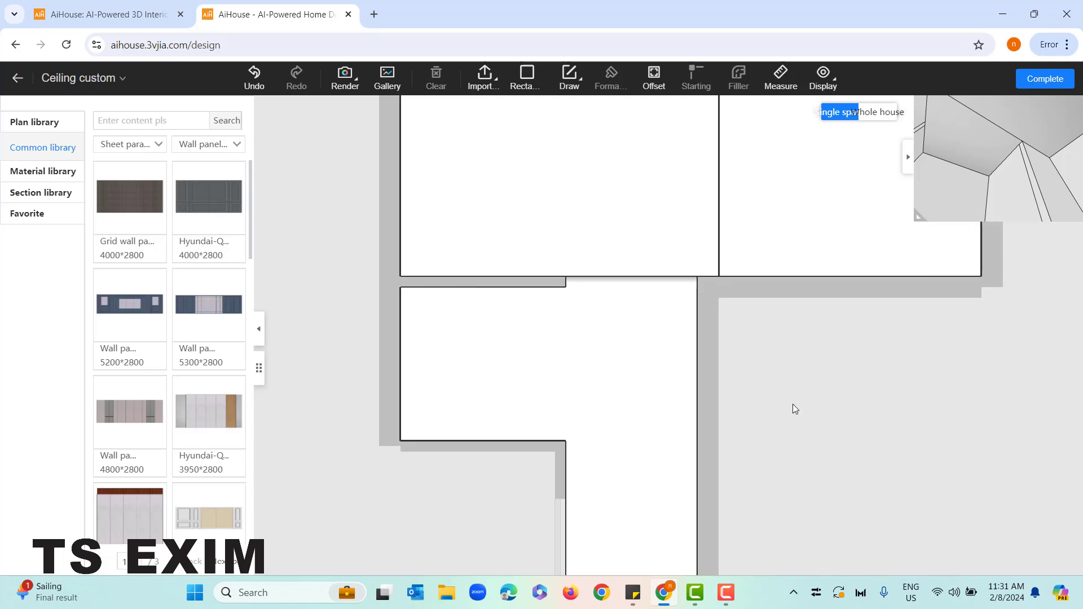
Select the 3560 by 4221 ceiling rectangle and examine its off-the-top and elevation settings
{"action": "scroll", "coordinate": [824, 406], "scroll_direction": "down", "scroll_amount": 2}
{"action": "scroll", "coordinate": [823, 407], "scroll_direction": "down", "scroll_amount": 1}
{"action": "left_click_drag", "start_coordinate": [829, 394], "coordinate": [697, 430]}
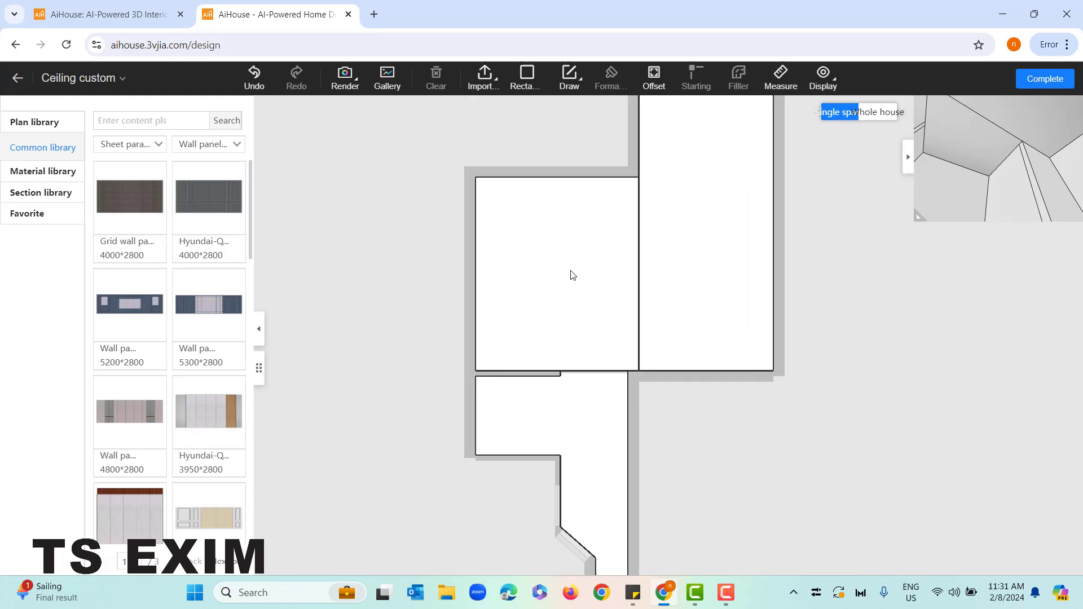
{"action": "left_click", "coordinate": [534, 195]}
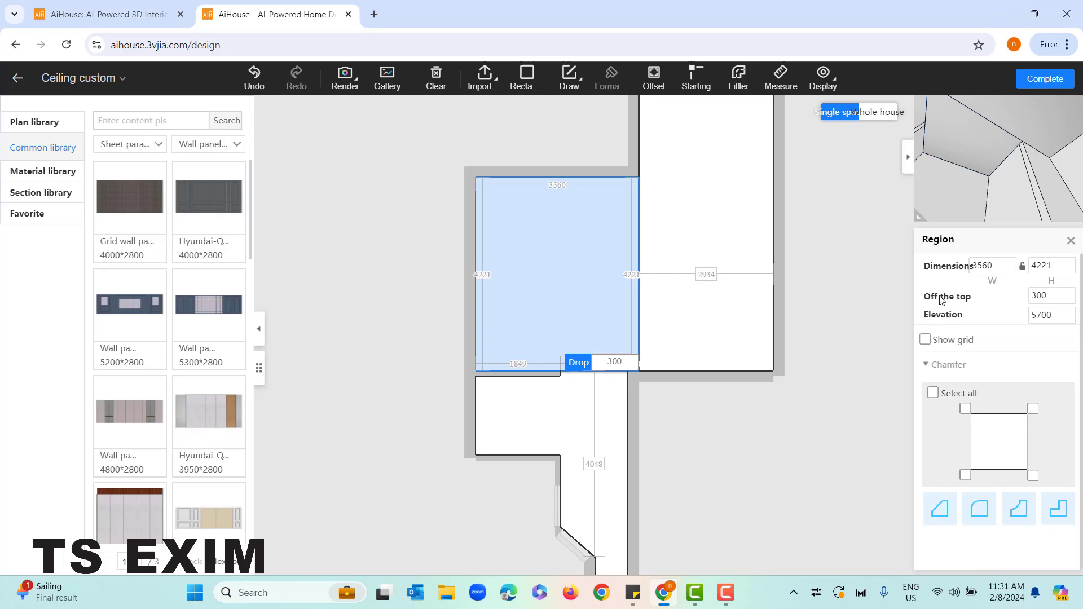
{"action": "left_click", "coordinate": [1041, 316]}
{"action": "left_click", "coordinate": [1046, 296]}
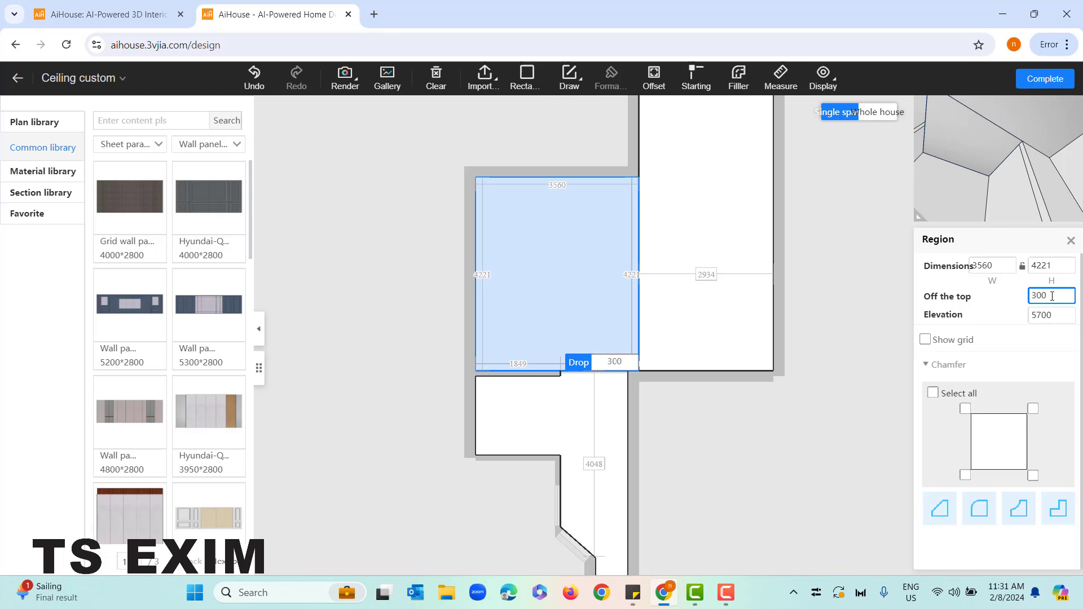
{"action": "left_click", "coordinate": [1054, 314]}
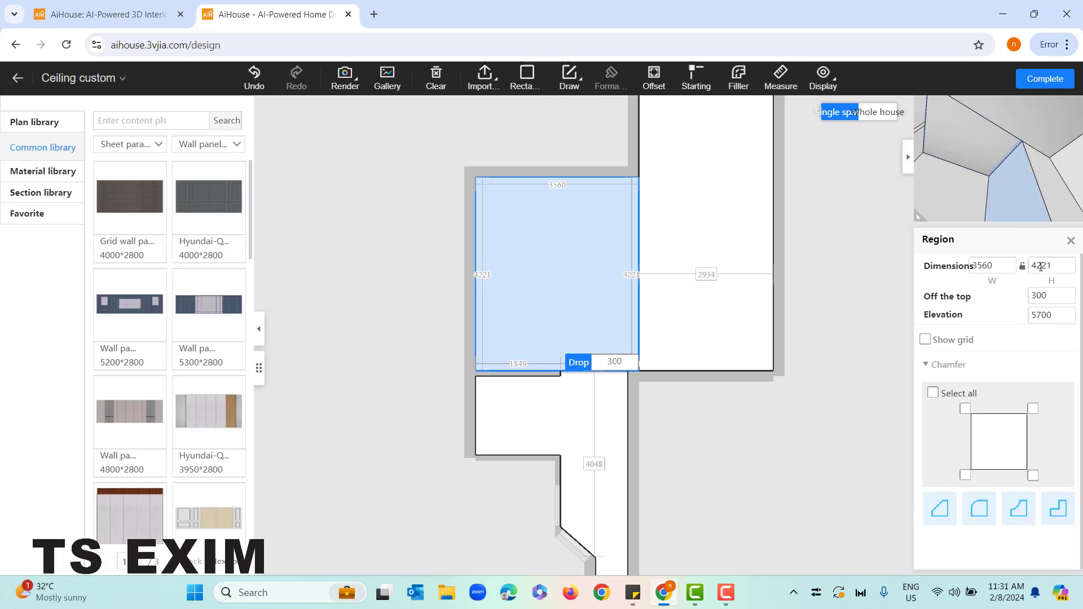
{"action": "left_click", "coordinate": [1049, 315]}
{"action": "left_click", "coordinate": [1051, 298]}
Enlarge the 3D preview and move the Region properties clear of it
{"action": "left_click_drag", "start_coordinate": [919, 217], "coordinate": [902, 242]}
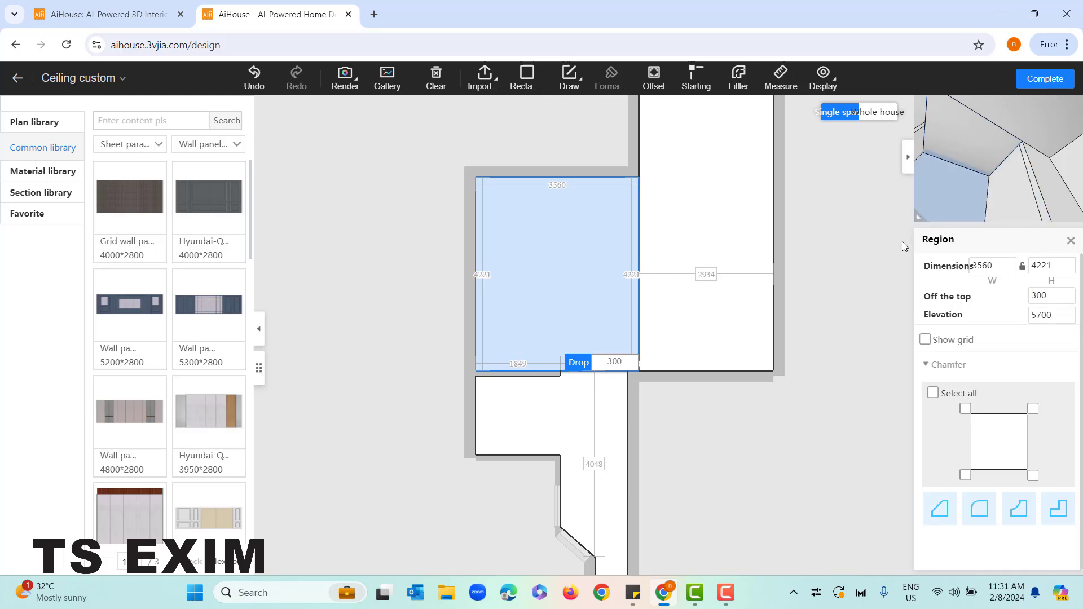
{"action": "left_click_drag", "start_coordinate": [974, 242], "coordinate": [315, 167]}
{"action": "left_click_drag", "start_coordinate": [899, 240], "coordinate": [879, 328]}
{"action": "left_click_drag", "start_coordinate": [969, 291], "coordinate": [932, 328]}
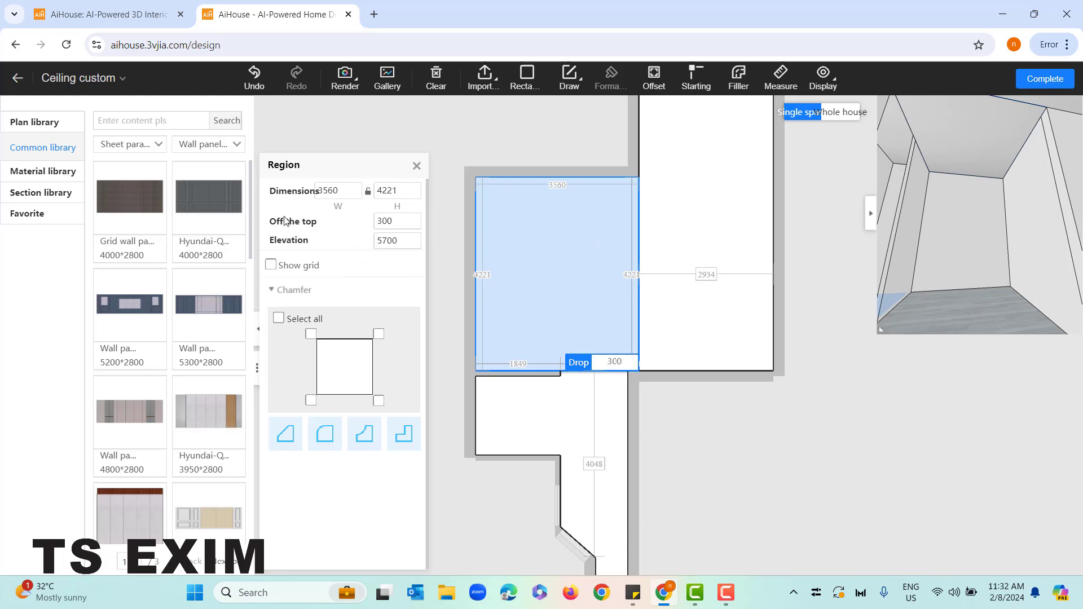
Set the 3560 by 4221 ceiling rectangle's off-the-top distance to 3000 and widen the 3D preview
{"action": "left_click", "coordinate": [495, 287]}
{"action": "key", "text": "Return"}
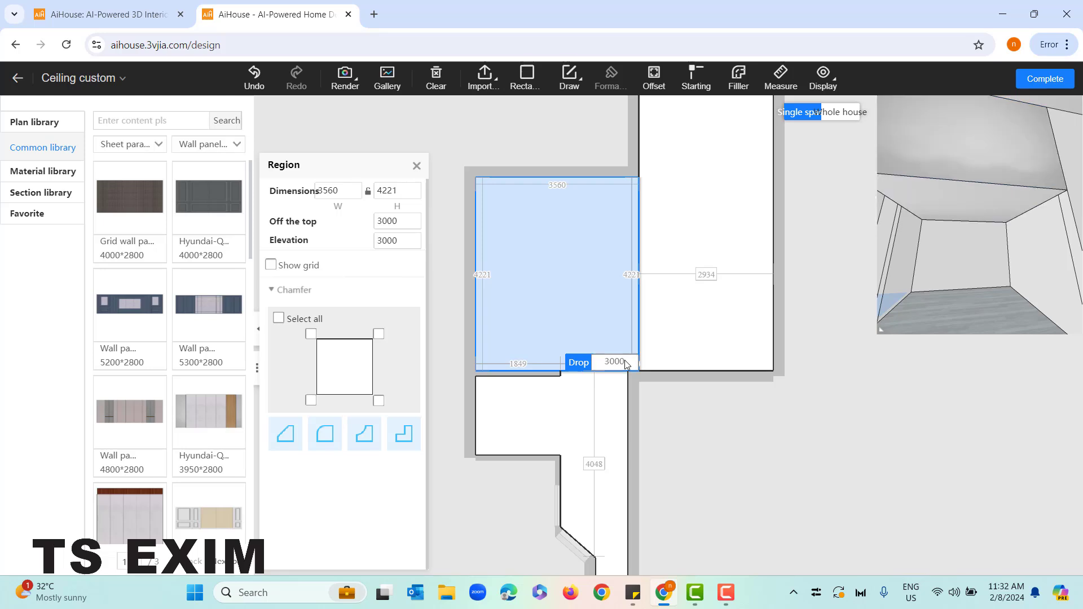
{"action": "left_click_drag", "start_coordinate": [1057, 297], "coordinate": [828, 331]}
{"action": "left_click_drag", "start_coordinate": [944, 287], "coordinate": [1001, 317]}
{"action": "left_click_drag", "start_coordinate": [740, 397], "coordinate": [736, 436]}
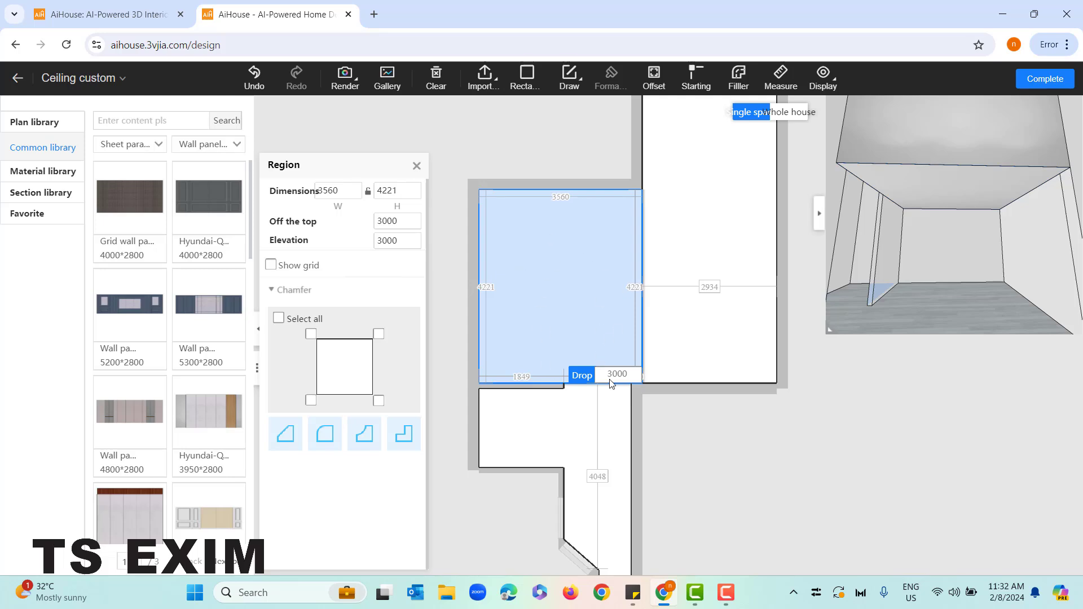
{"action": "left_click", "coordinate": [699, 449]}
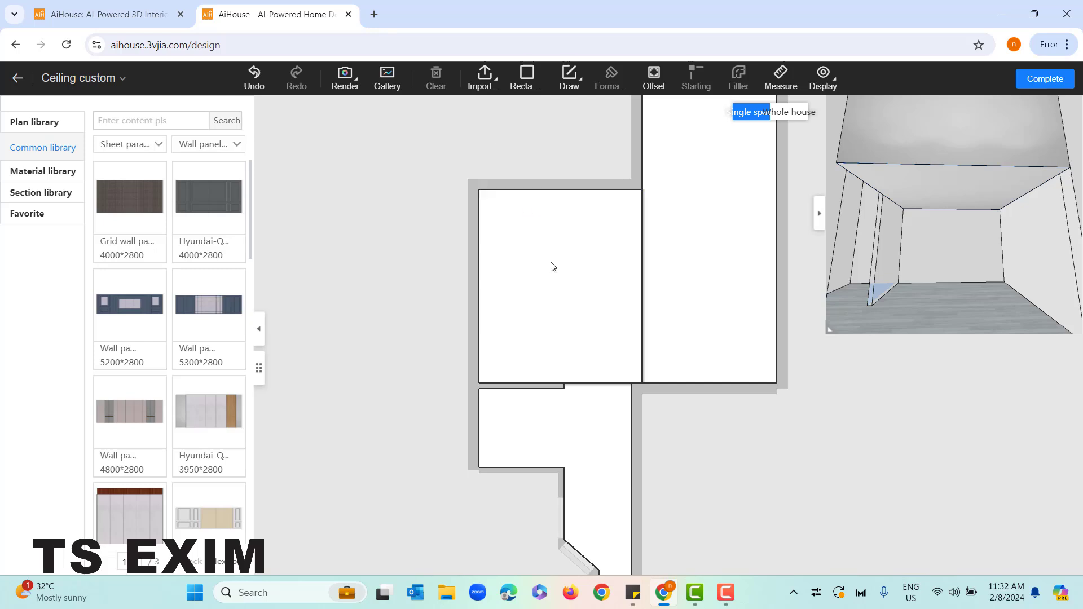
Offset the outline of the 3560 by 4221 ceiling rectangle inward by about 662 to form an inner rectangle
{"action": "left_click", "coordinate": [639, 206]}
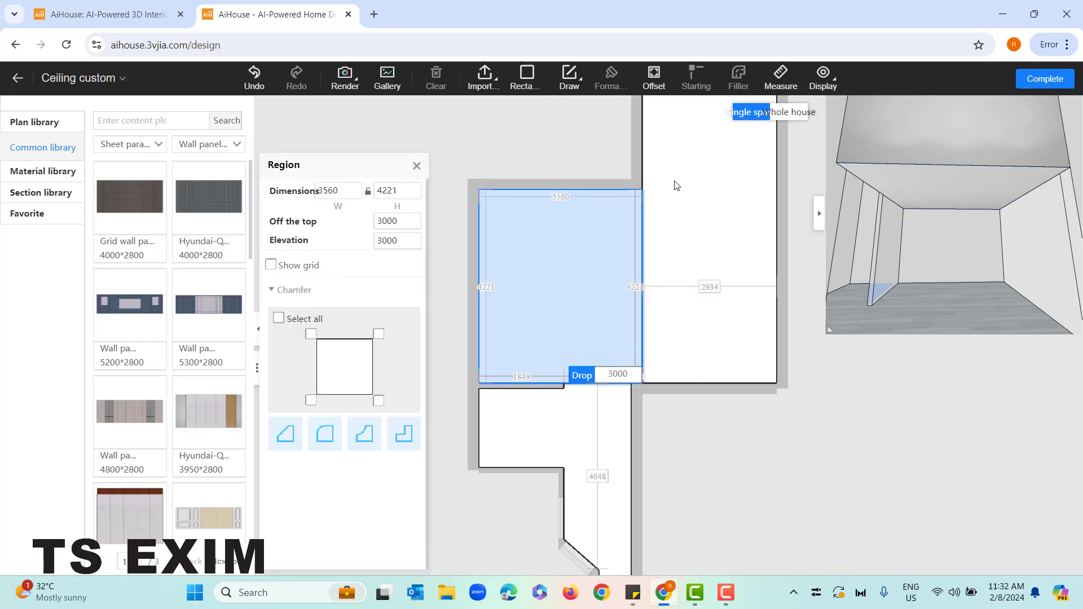
{"action": "left_click", "coordinate": [657, 85]}
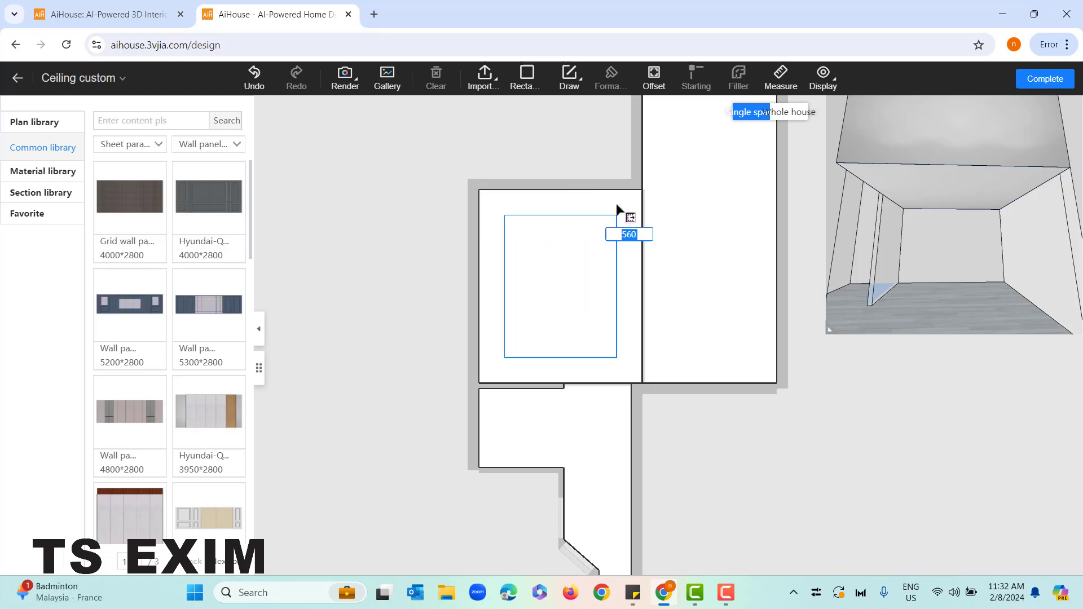
{"action": "type", "text": "700"}
{"action": "key", "text": "Return"}
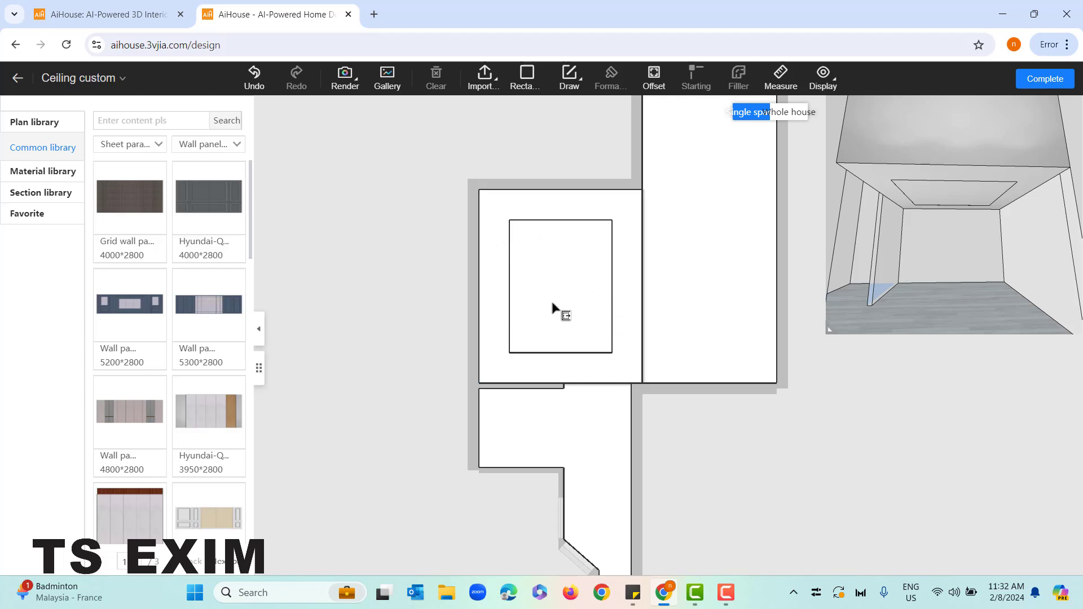
Offset the new inner rectangle inward by 500 to form a second nested rectangle
{"action": "left_click", "coordinate": [556, 272]}
{"action": "type", "text": "500"}
{"action": "key", "text": "Return"}
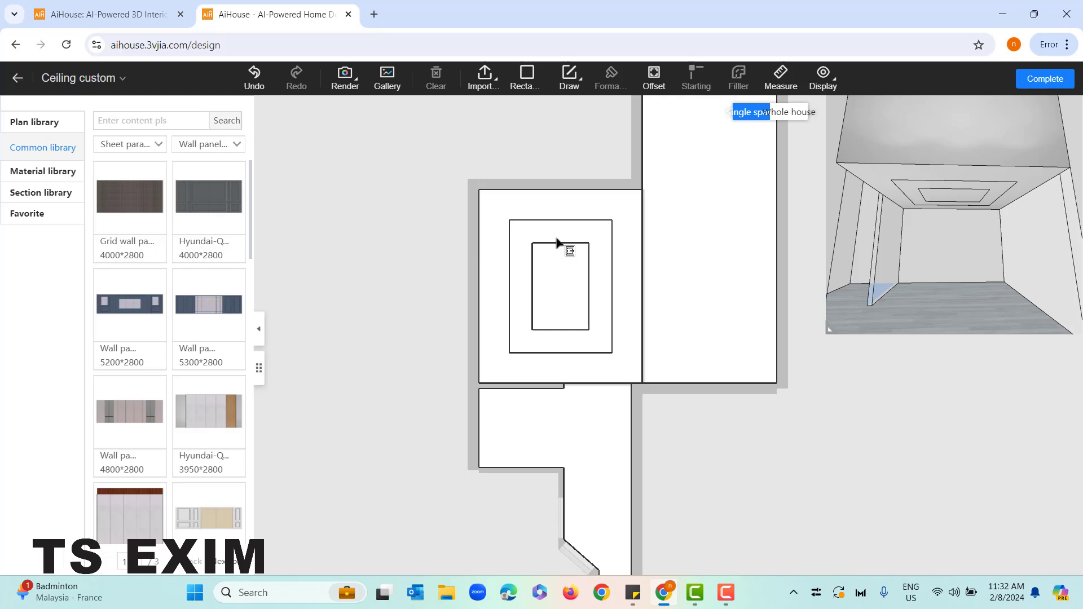
{"action": "scroll", "coordinate": [575, 302], "scroll_direction": "up", "scroll_amount": 2}
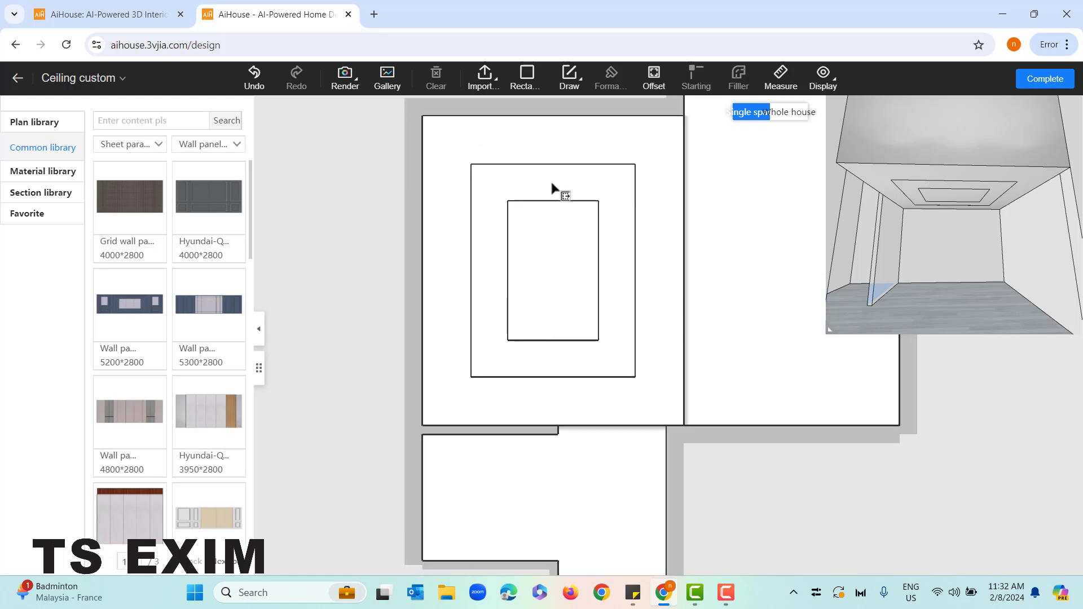
{"action": "scroll", "coordinate": [539, 225], "scroll_direction": "down", "scroll_amount": 1}
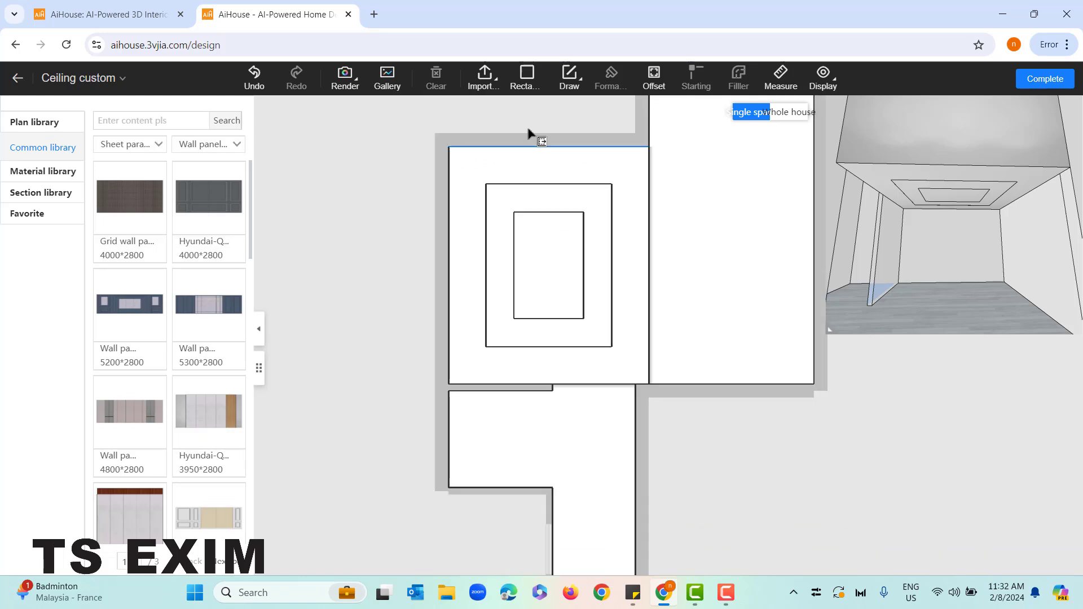
{"action": "key", "text": "Escape"}
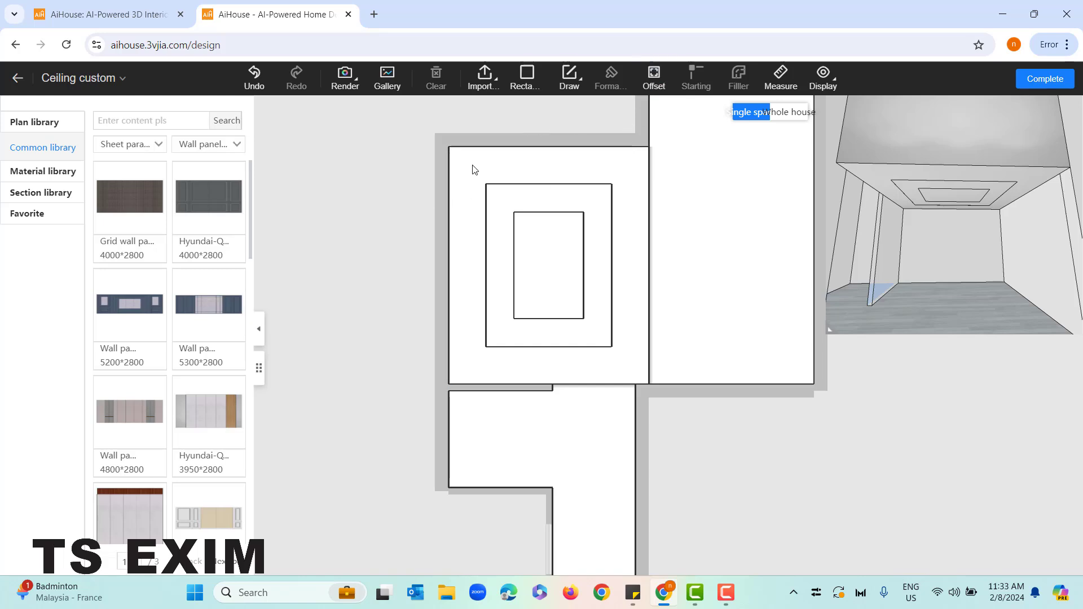
Set the off-the-top distance of the region between the two nested rectangles to 2700 and inspect it in the 3D preview
{"action": "left_click", "coordinate": [496, 203]}
{"action": "left_click", "coordinate": [546, 249]}
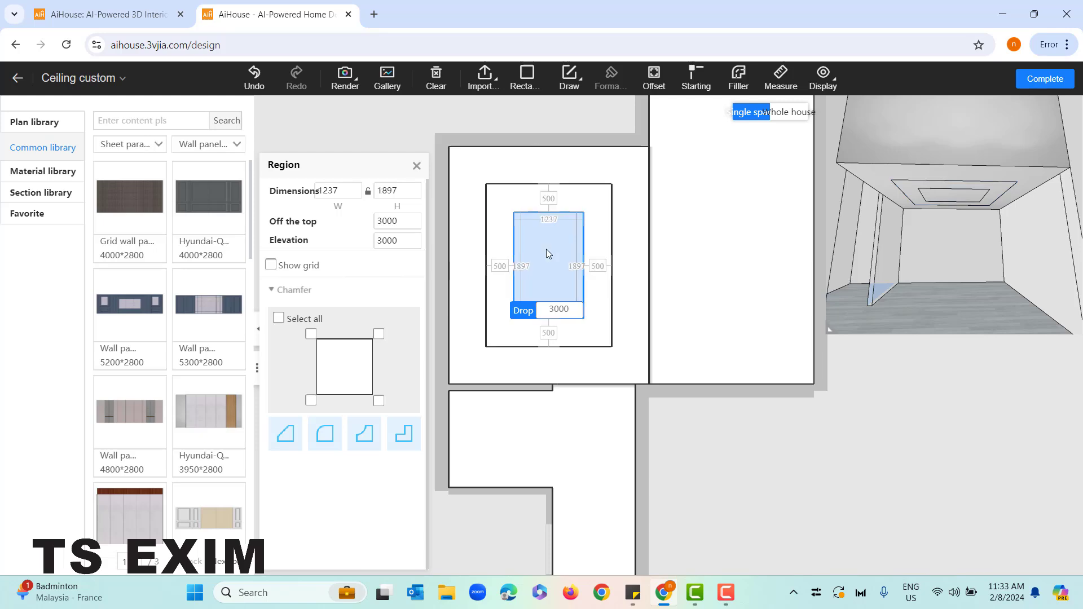
{"action": "scroll", "coordinate": [511, 330], "scroll_direction": "down", "scroll_amount": 2}
{"action": "left_click", "coordinate": [675, 472]}
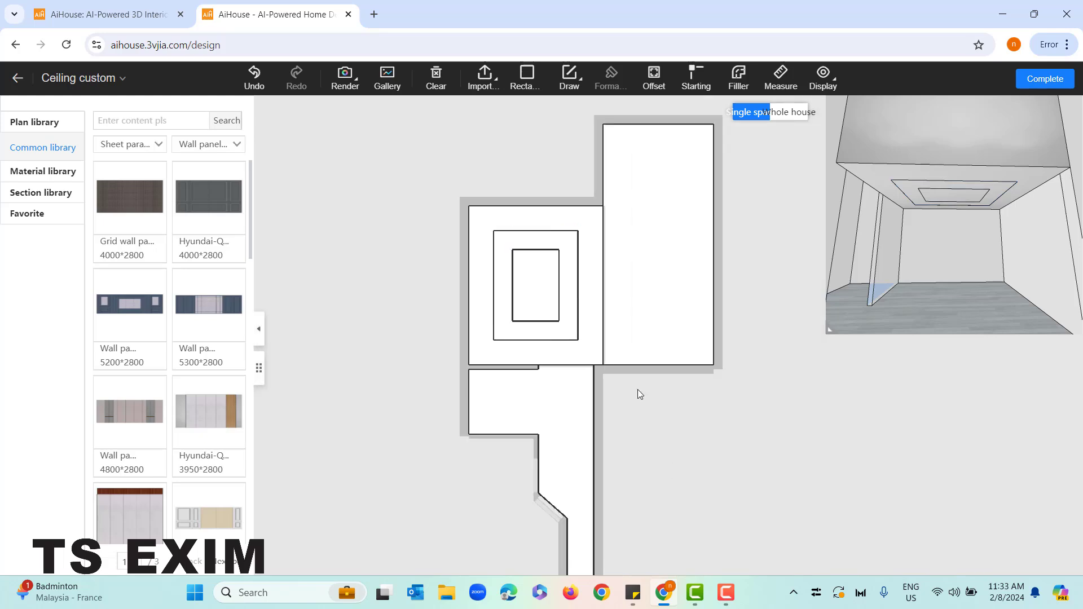
{"action": "scroll", "coordinate": [612, 358], "scroll_direction": "up", "scroll_amount": 2}
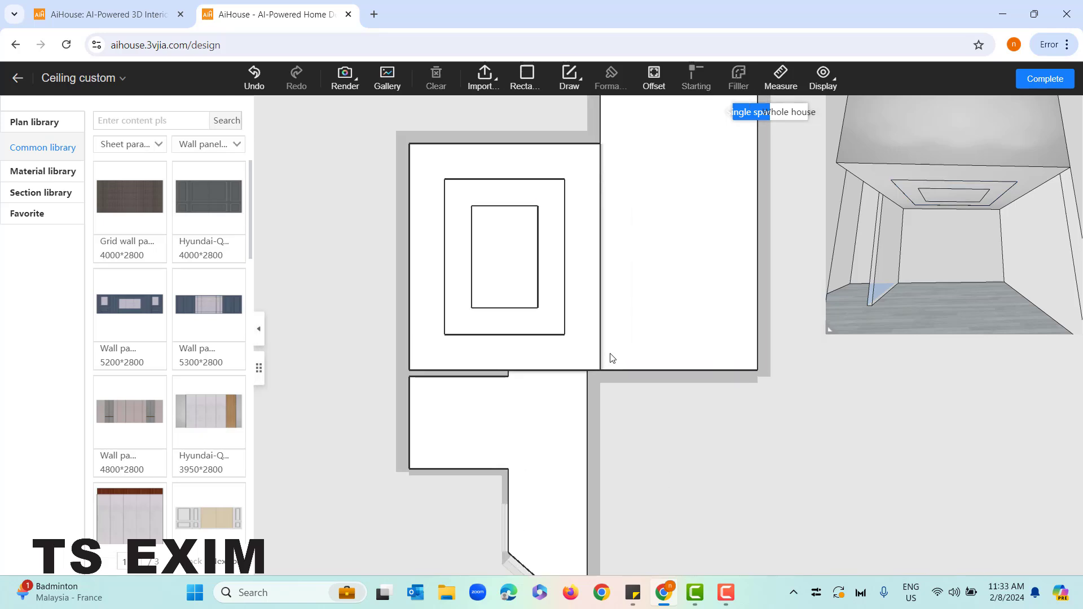
{"action": "left_click", "coordinate": [458, 226]}
{"action": "left_click", "coordinate": [398, 225]}
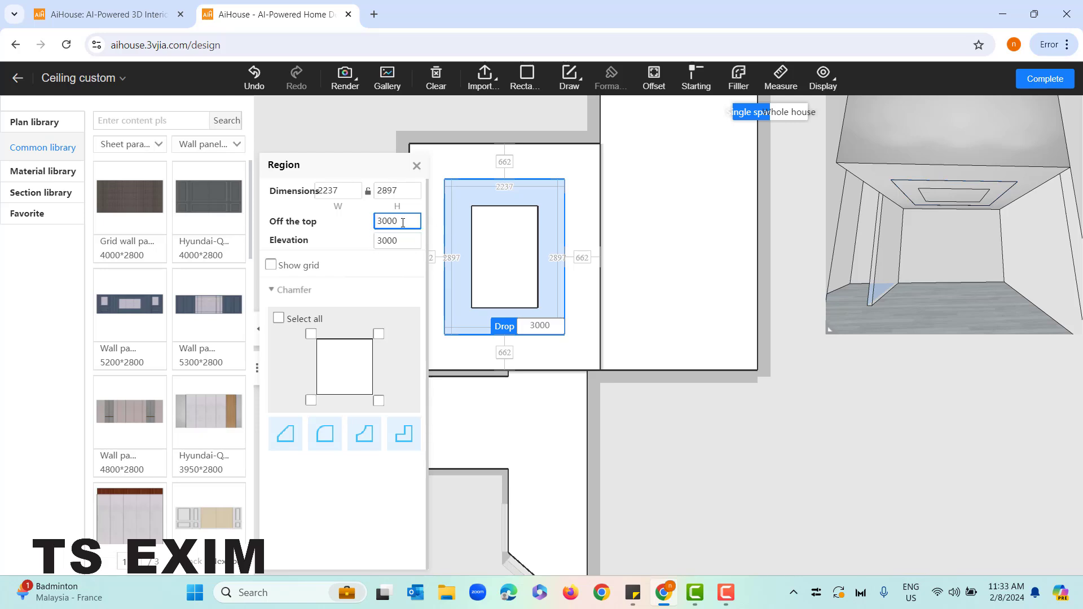
{"action": "left_click_drag", "start_coordinate": [403, 221], "coordinate": [371, 231]}
{"action": "type", "text": "27"}
{"action": "key", "text": "Return"}
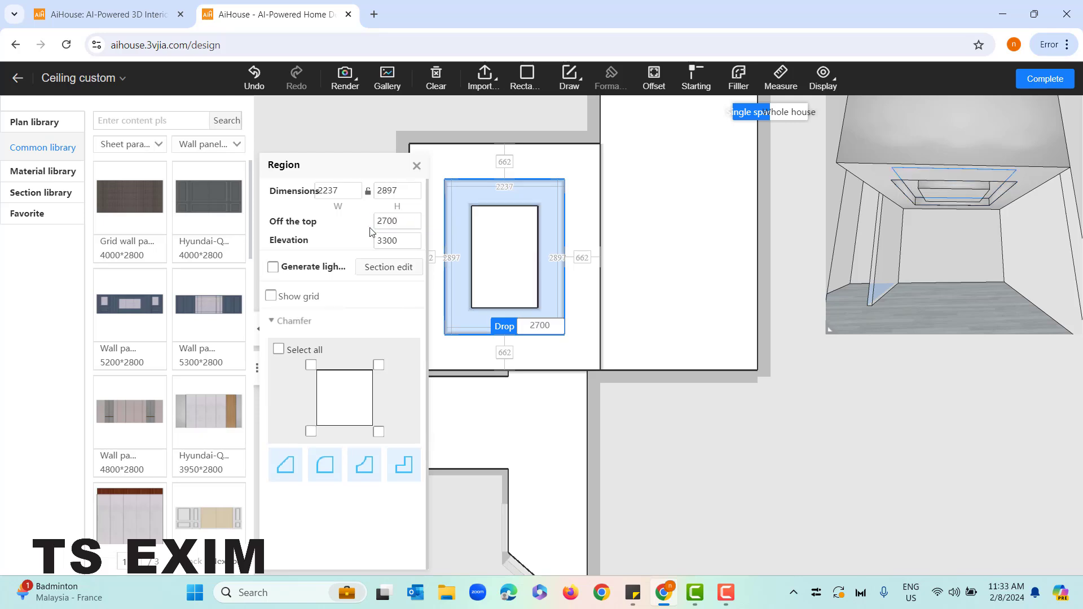
{"action": "left_click_drag", "start_coordinate": [966, 247], "coordinate": [885, 191]}
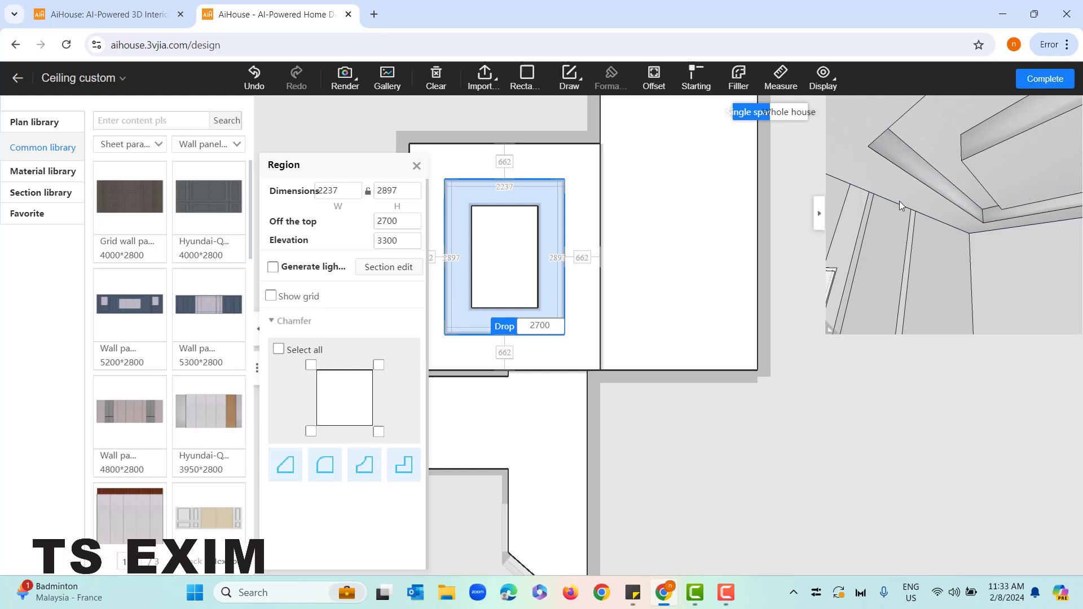
{"action": "left_click_drag", "start_coordinate": [901, 236], "coordinate": [939, 170]}
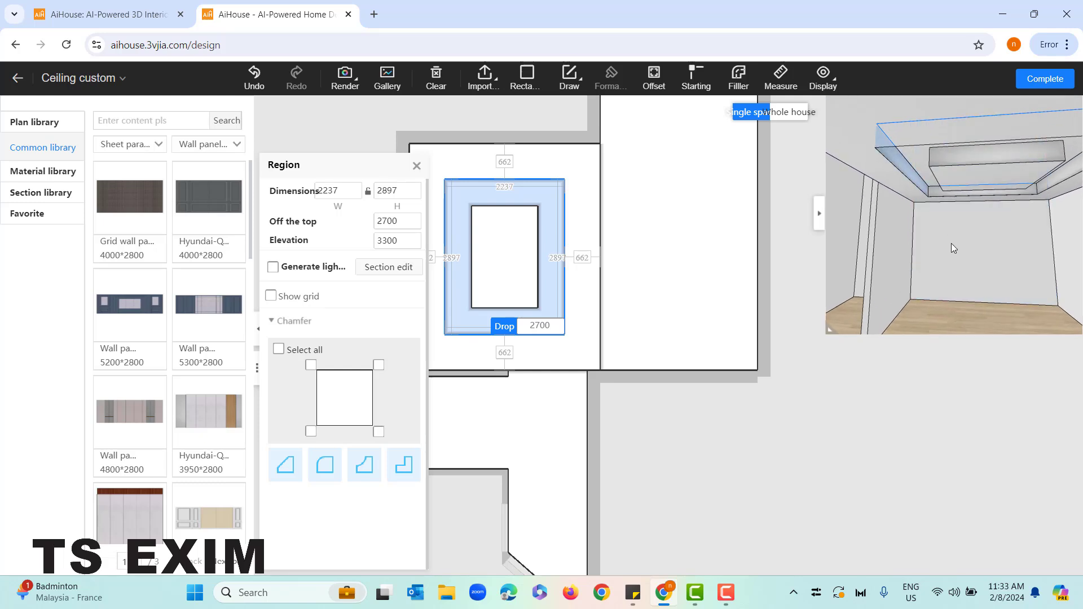
Chamfer all four corners of the innermost ceiling rectangle with a straight 100 by 100 side cut
{"action": "left_click_drag", "start_coordinate": [694, 426], "coordinate": [740, 426]}
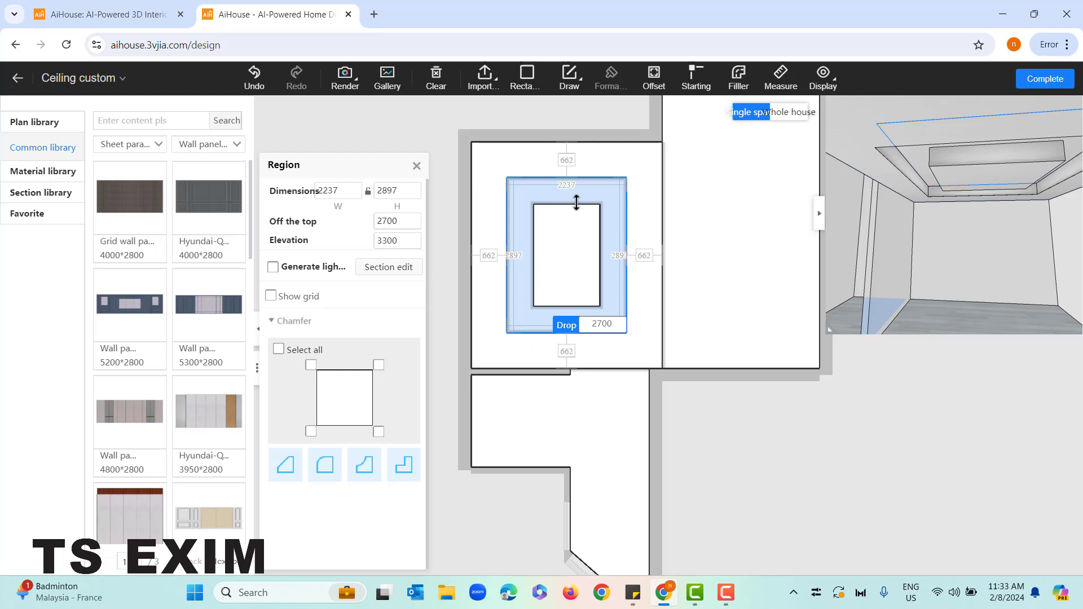
{"action": "left_click", "coordinate": [557, 269]}
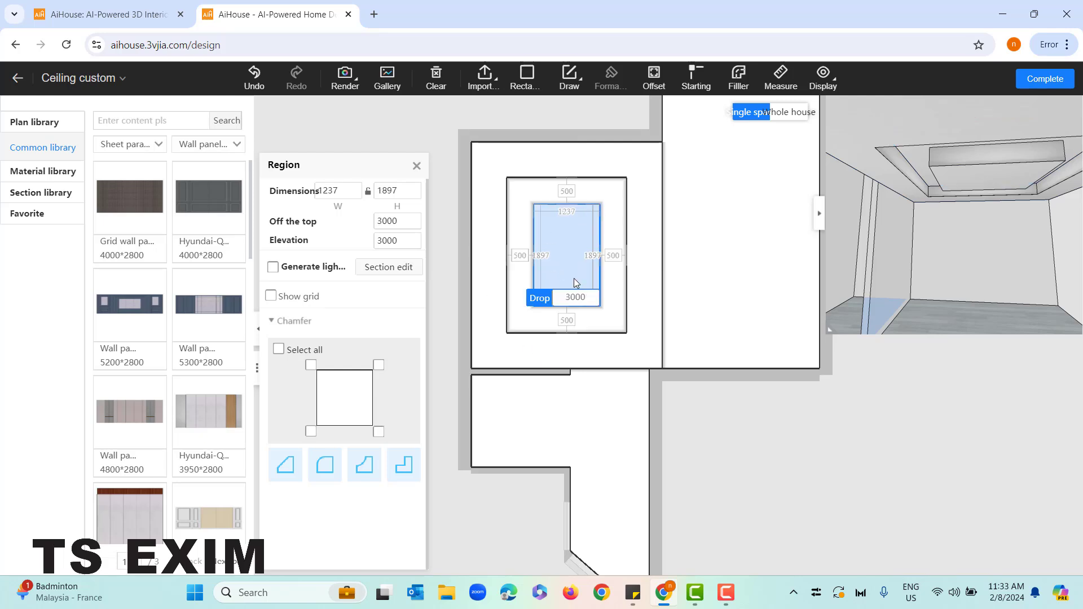
{"action": "scroll", "coordinate": [574, 278], "scroll_direction": "up", "scroll_amount": 1}
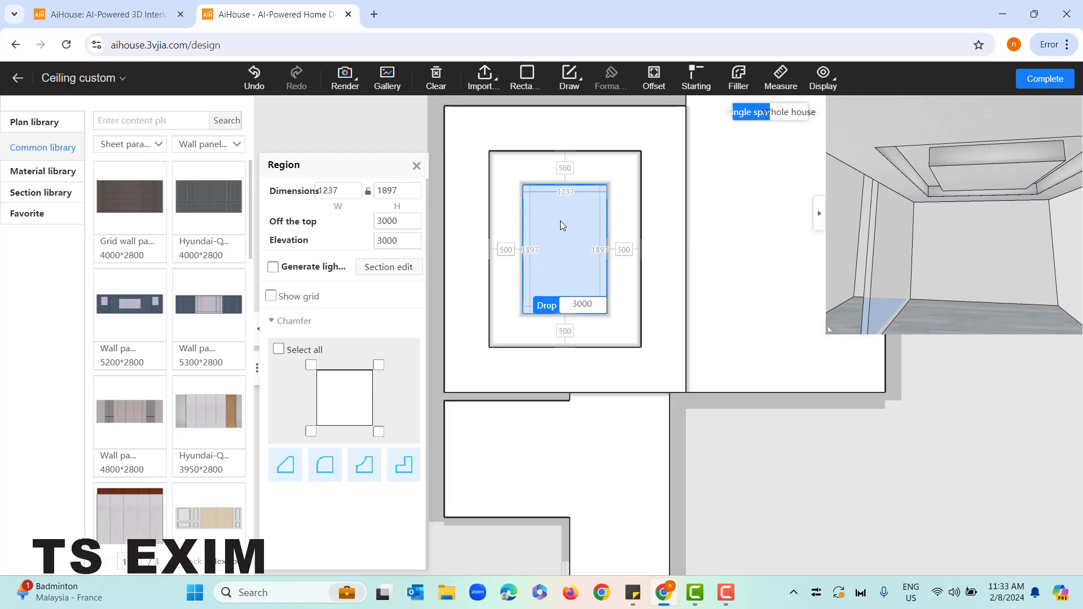
{"action": "left_click", "coordinate": [279, 350]}
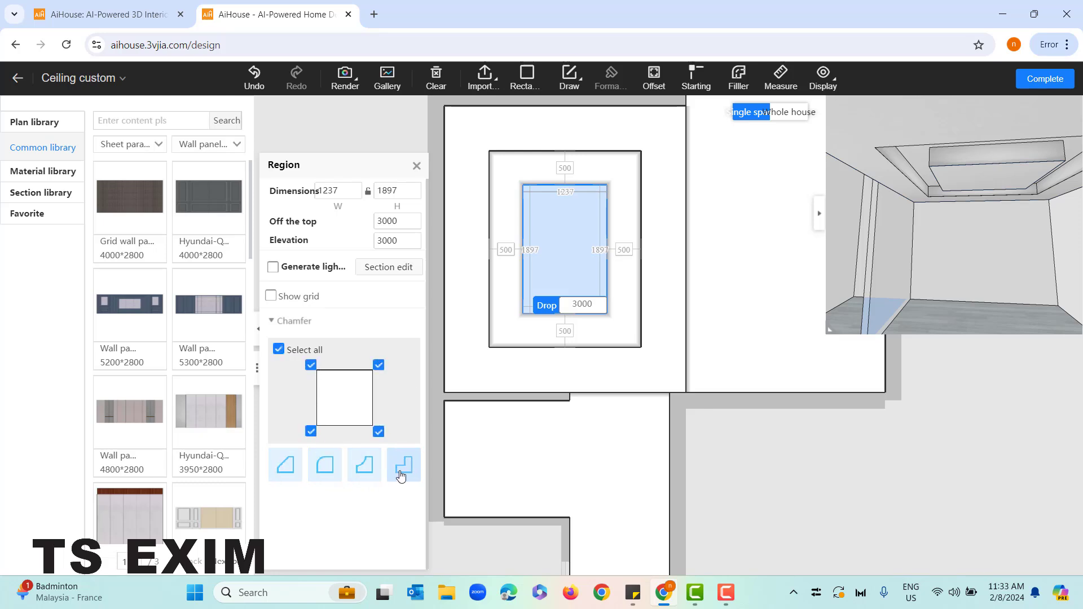
{"action": "left_click", "coordinate": [288, 475]}
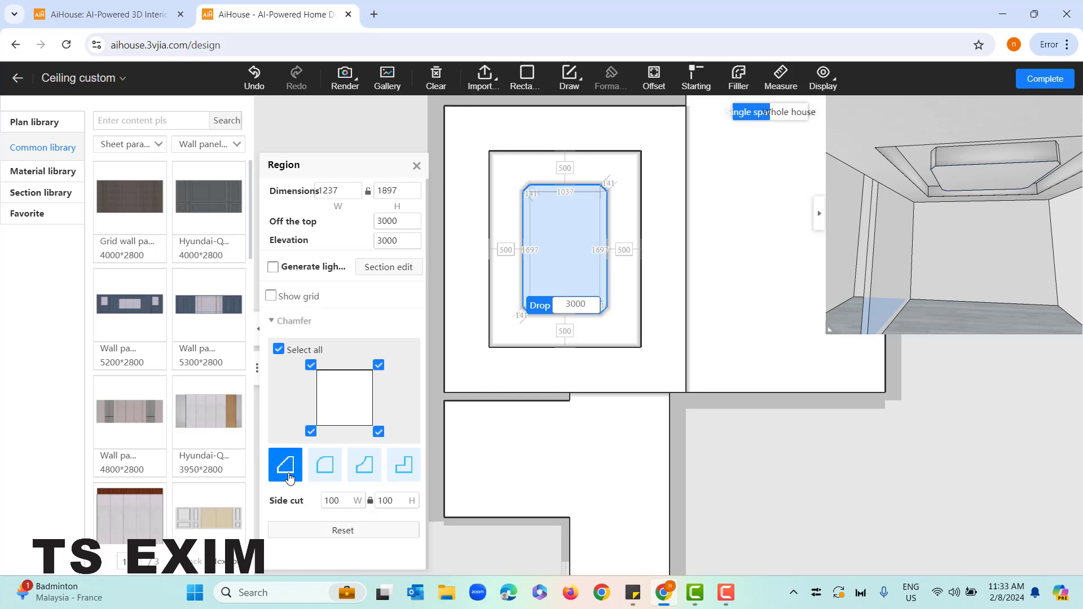
{"action": "scroll", "coordinate": [538, 186], "scroll_direction": "up", "scroll_amount": 2}
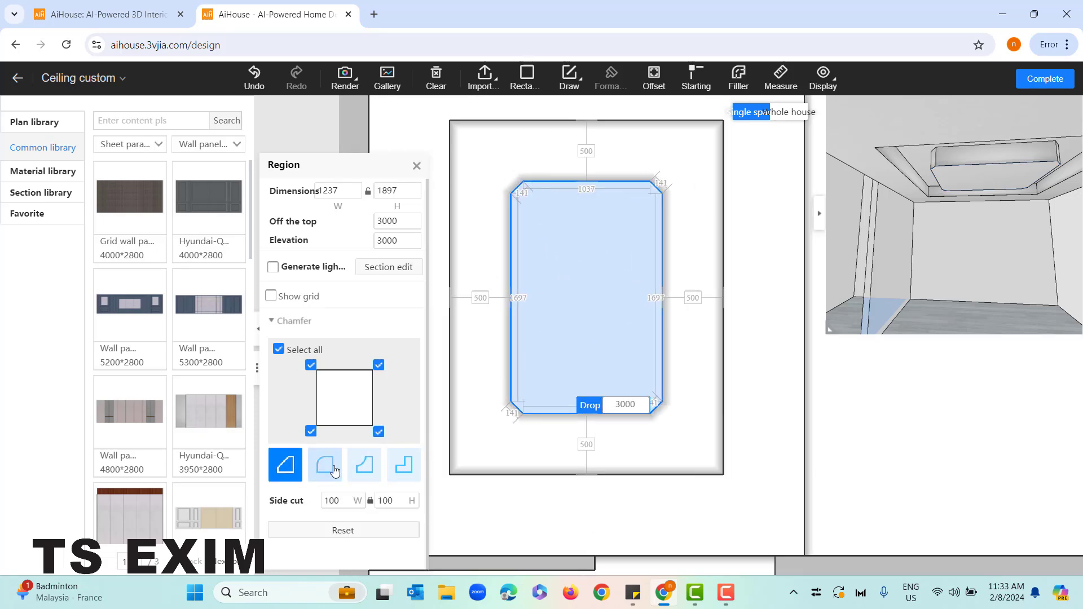
Try the outer fillet, inner fillet and stepped corner styles on all four corners of the innermost rectangle
{"action": "left_click", "coordinate": [331, 471]}
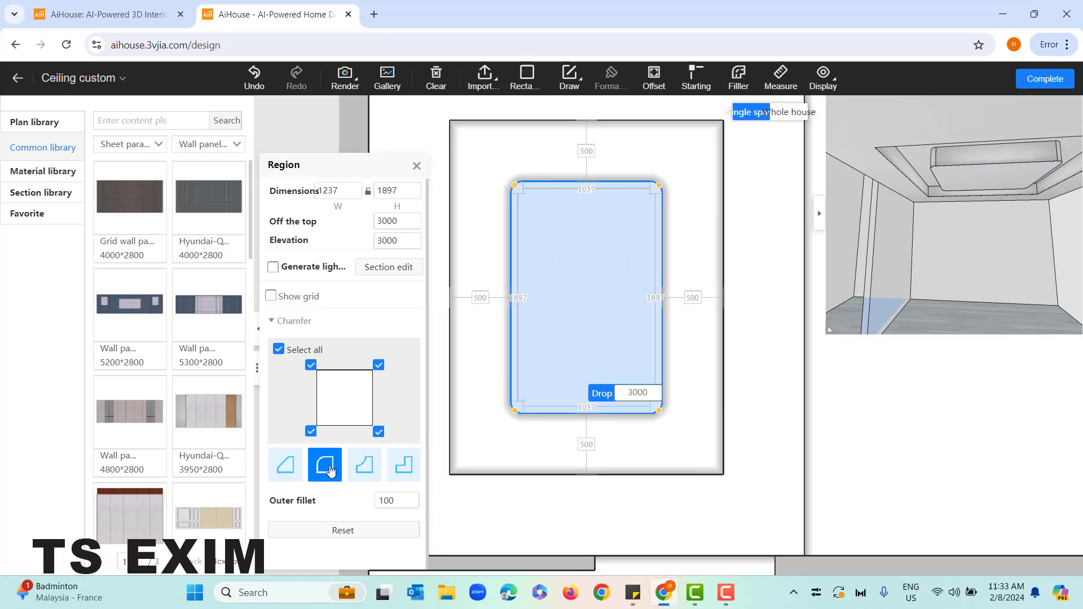
{"action": "left_click", "coordinate": [365, 477]}
{"action": "left_click", "coordinate": [412, 462]}
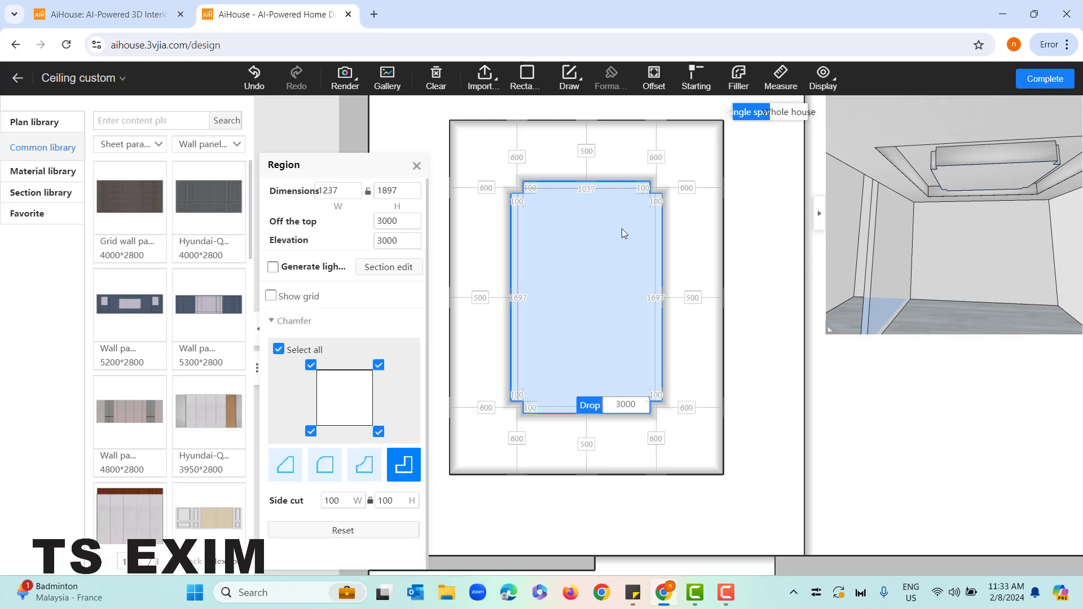
{"action": "scroll", "coordinate": [624, 234], "scroll_direction": "up", "scroll_amount": 2}
{"action": "scroll", "coordinate": [556, 401], "scroll_direction": "down", "scroll_amount": 1}
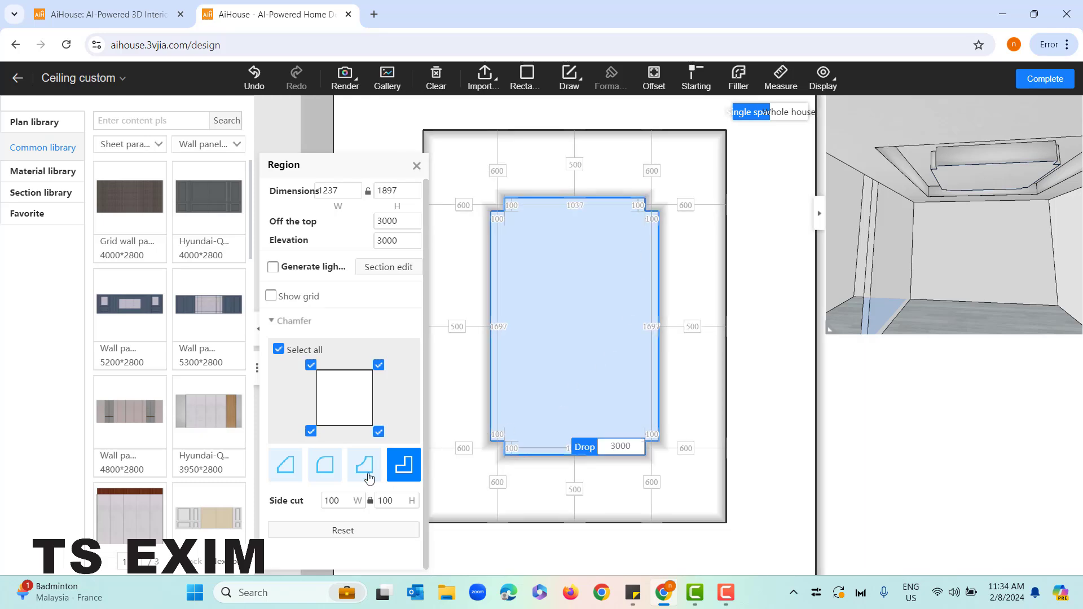
Give all four corners of the innermost ceiling rectangle an inner fillet of 300
{"action": "left_click", "coordinate": [326, 465]}
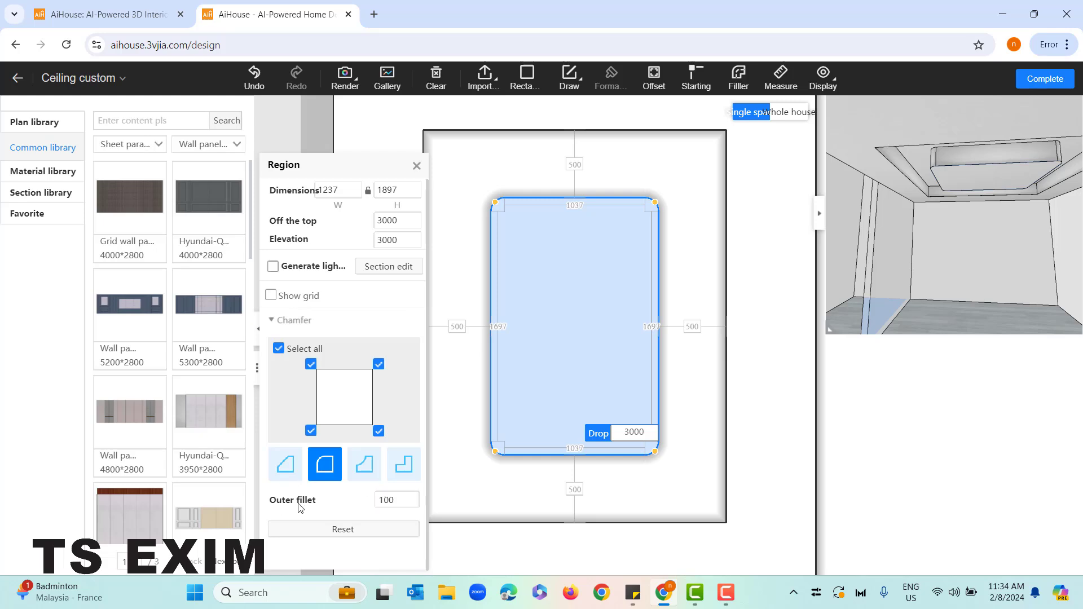
{"action": "left_click_drag", "start_coordinate": [396, 500], "coordinate": [376, 500]}
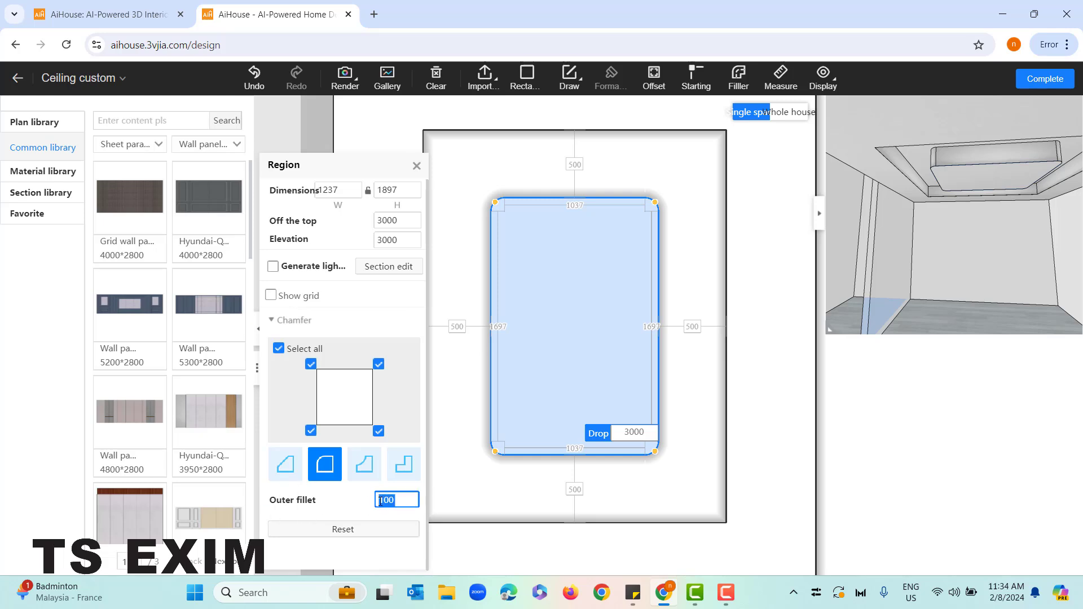
{"action": "left_click", "coordinate": [364, 473]}
{"action": "left_click", "coordinate": [399, 503]}
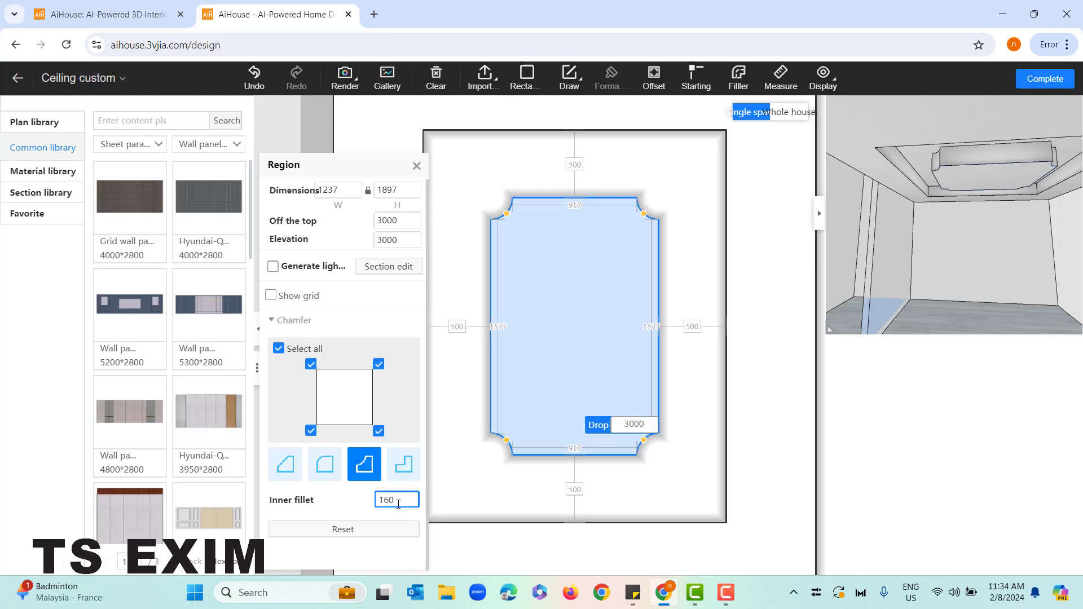
{"action": "left_click_drag", "start_coordinate": [375, 500], "coordinate": [375, 500]}
{"action": "type", "text": "300"}
{"action": "key", "text": "Return"}
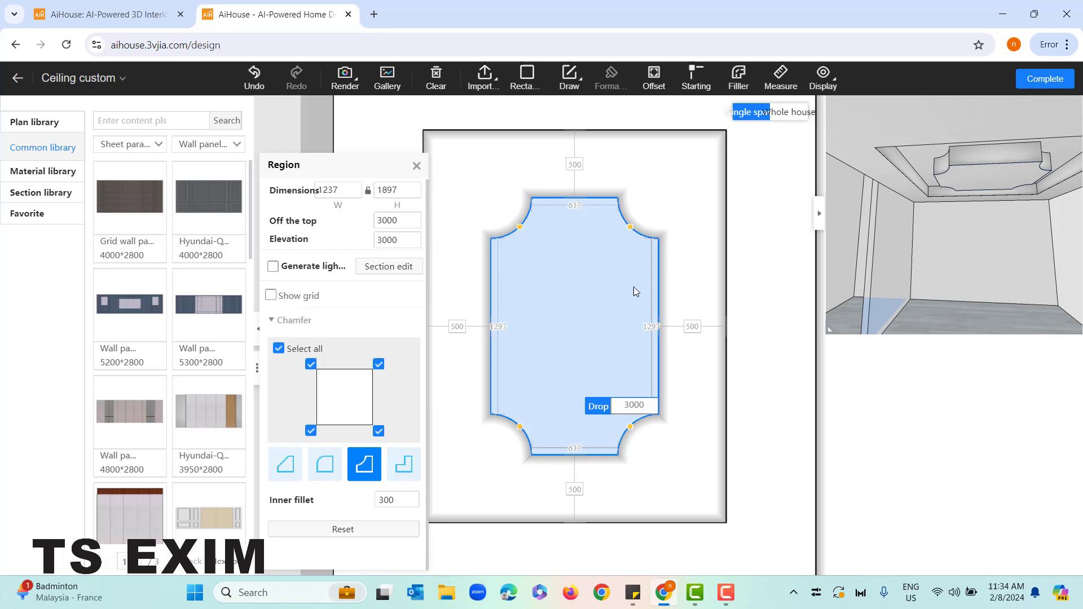
Round all four corners of the region surrounding the innermost shape with an outer fillet of 400
{"action": "scroll", "coordinate": [629, 345], "scroll_direction": "down", "scroll_amount": 3}
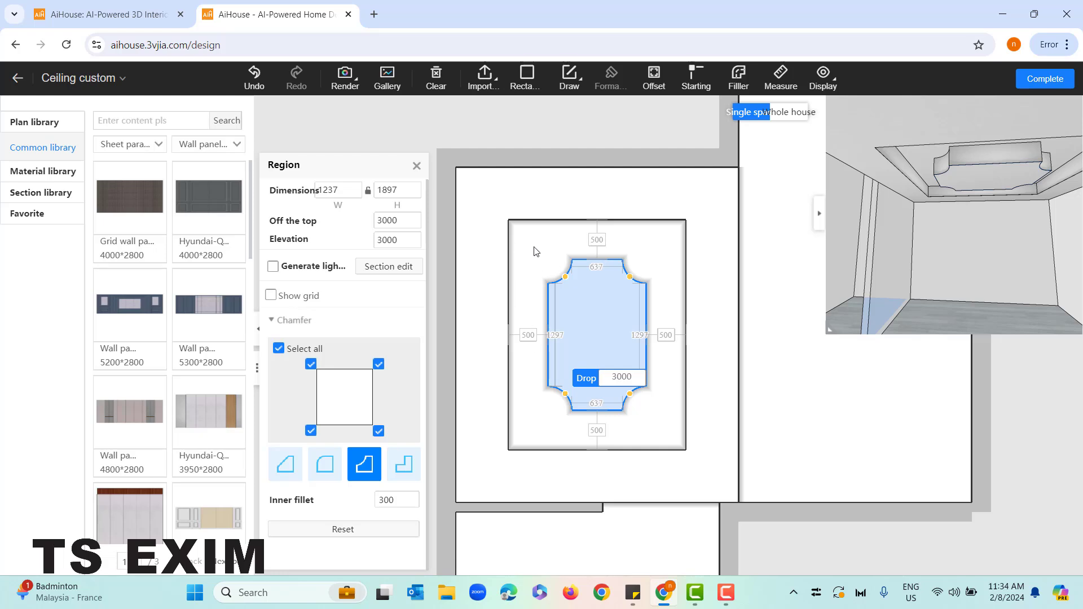
{"action": "left_click", "coordinate": [529, 306]}
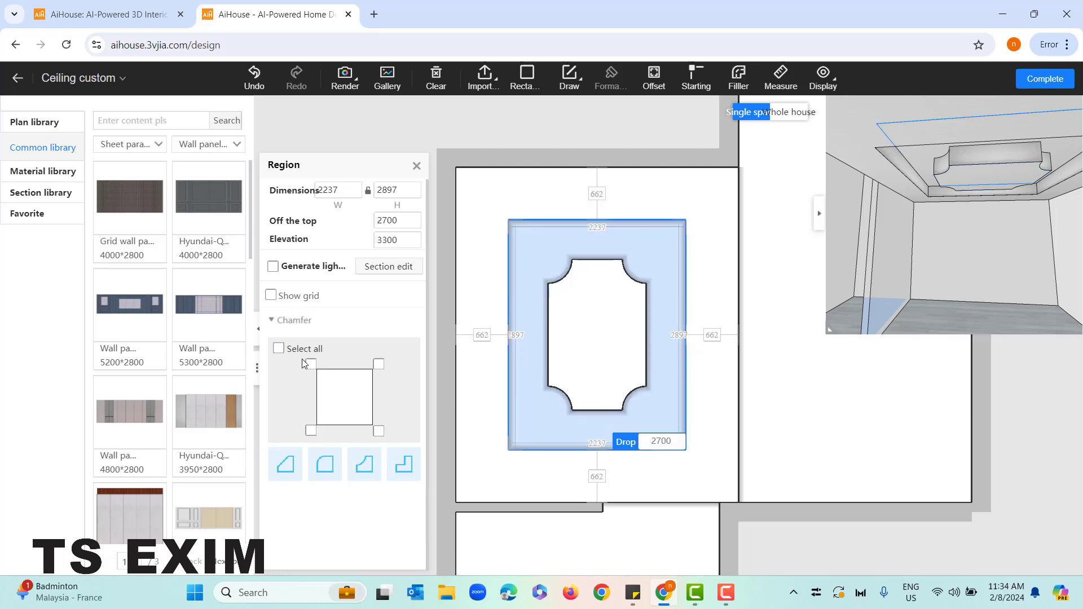
{"action": "left_click", "coordinate": [321, 346]}
{"action": "left_click", "coordinate": [337, 475]}
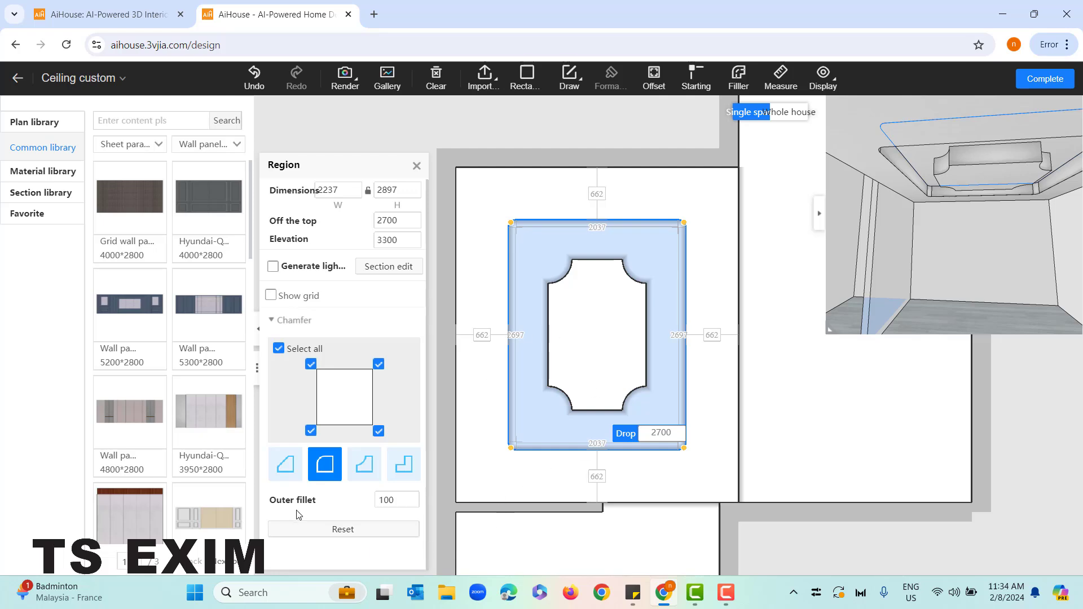
{"action": "left_click", "coordinate": [383, 504]}
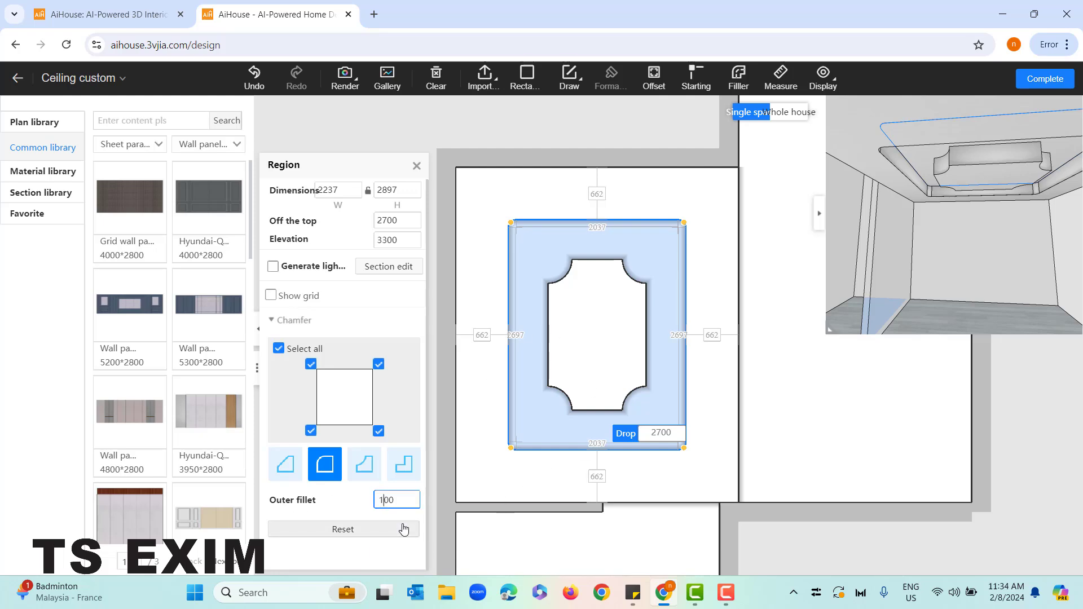
{"action": "type", "text": "4"}
{"action": "left_click", "coordinate": [520, 316]}
{"action": "left_click", "coordinate": [523, 314]}
{"action": "left_click", "coordinate": [397, 499]}
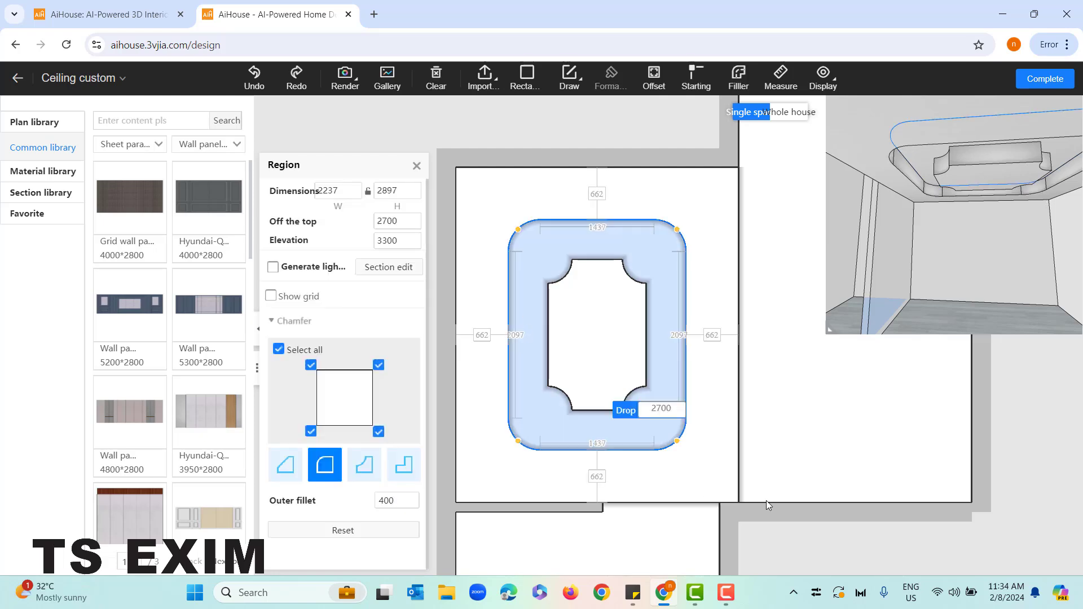
Examine the nested ceiling regions and their new corner shapes in the plan and the 3D preview
{"action": "scroll", "coordinate": [803, 510], "scroll_direction": "down", "scroll_amount": 3}
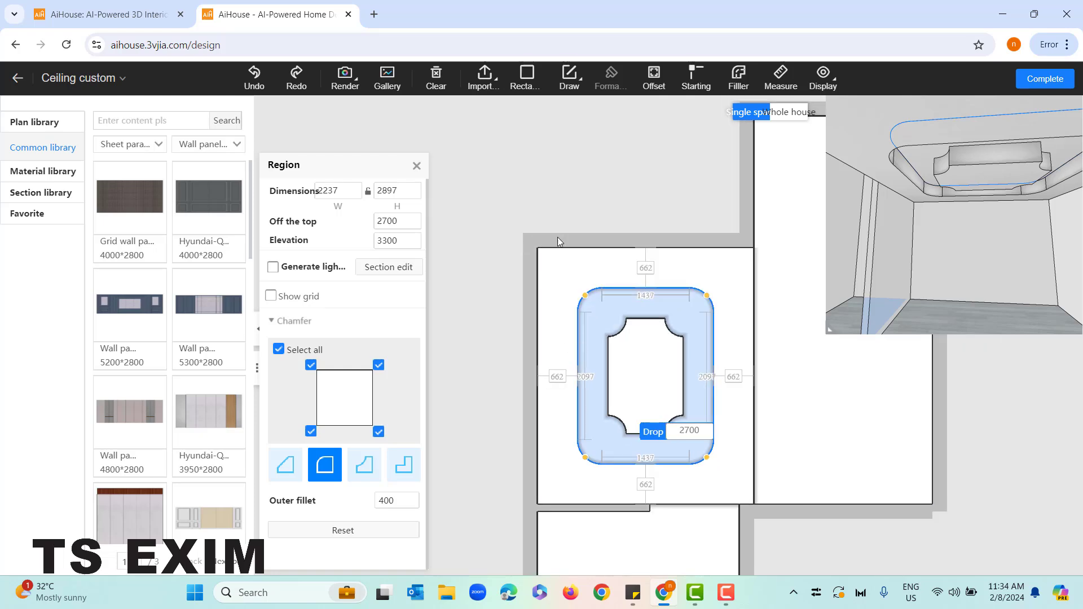
{"action": "left_click_drag", "start_coordinate": [576, 218], "coordinate": [511, 181]}
{"action": "scroll", "coordinate": [910, 257], "scroll_direction": "down", "scroll_amount": 1}
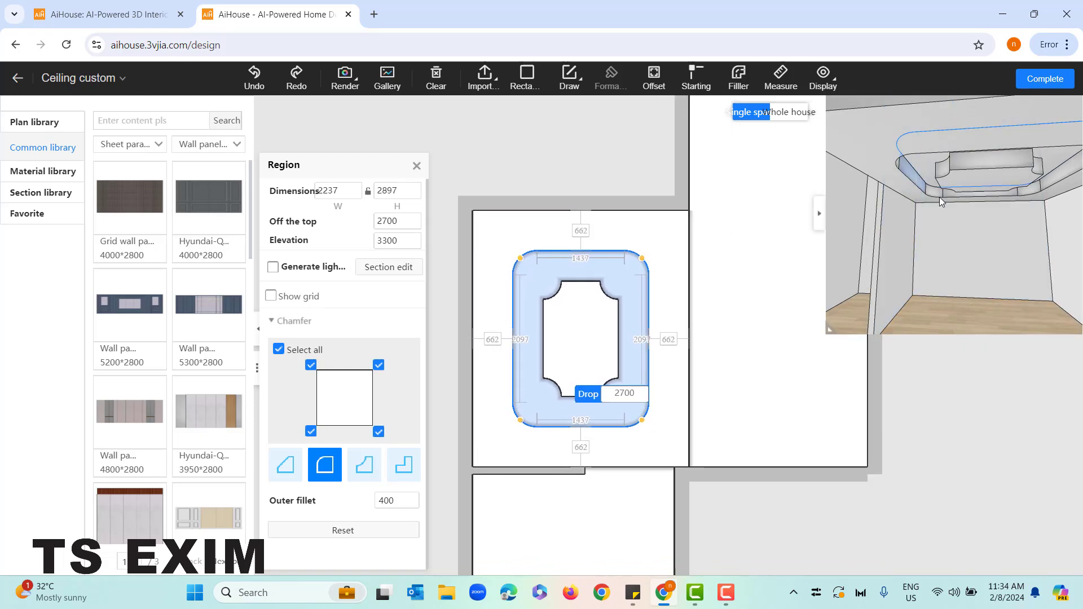
{"action": "mouse_move", "coordinate": [939, 197]}
{"action": "left_mouse_down"}
{"action": "mouse_move", "coordinate": [983, 211]}
{"action": "mouse_move", "coordinate": [939, 214]}
{"action": "left_mouse_up"}
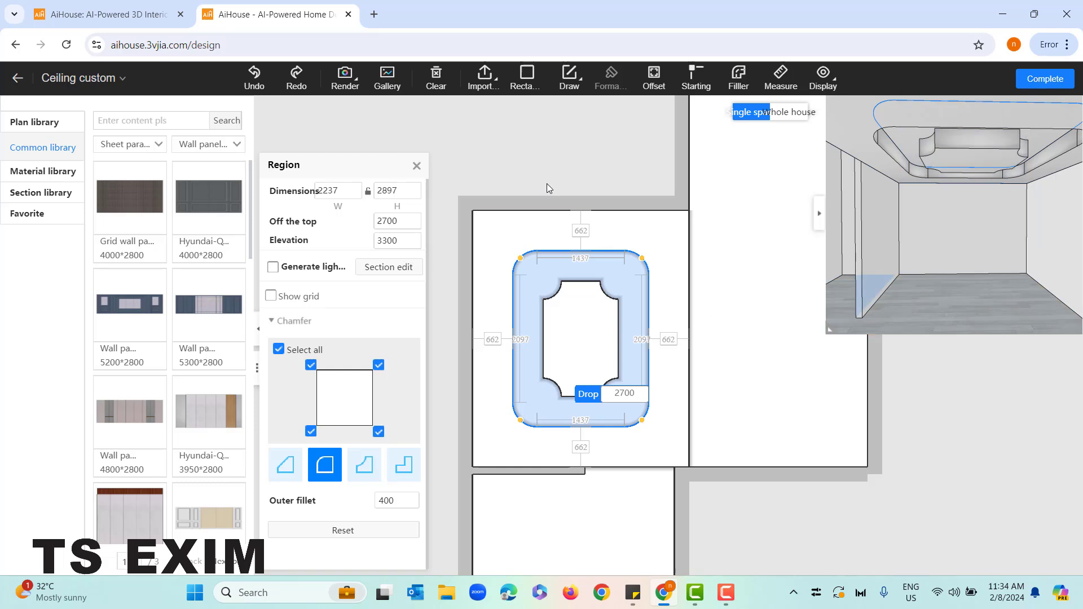
{"action": "left_click_drag", "start_coordinate": [546, 184], "coordinate": [543, 146]}
{"action": "left_click_drag", "start_coordinate": [356, 175], "coordinate": [352, 152]}
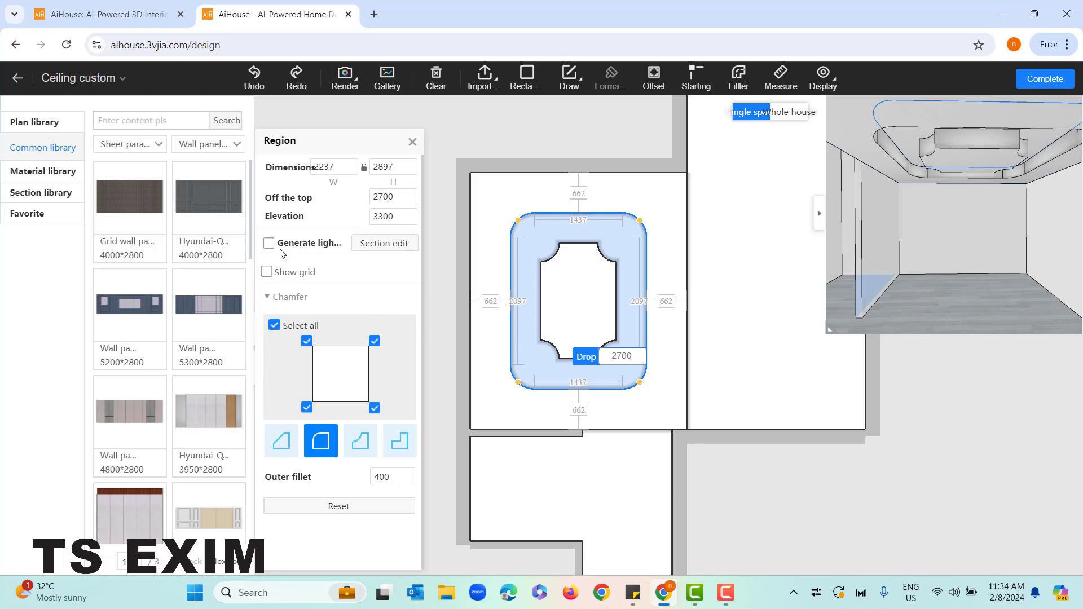
Search the web in a new tab for "hidden ceiling light" images and open the Pinterest picture of hidden LED lighting fixtures
{"action": "left_click", "coordinate": [374, 14]}
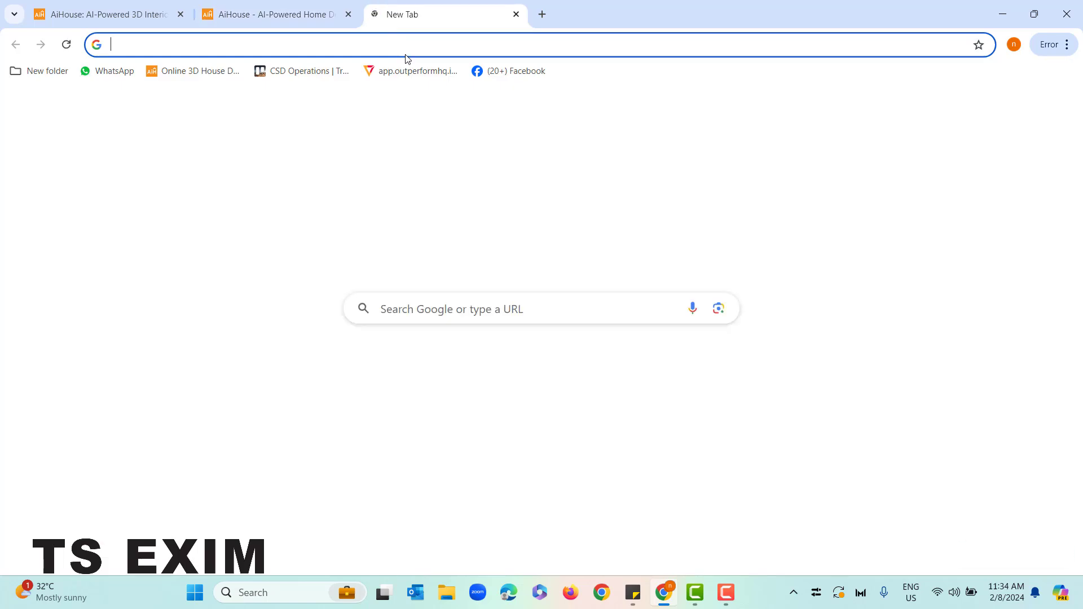
{"action": "left_click", "coordinate": [404, 45]}
{"action": "type", "text": "hiddem"}
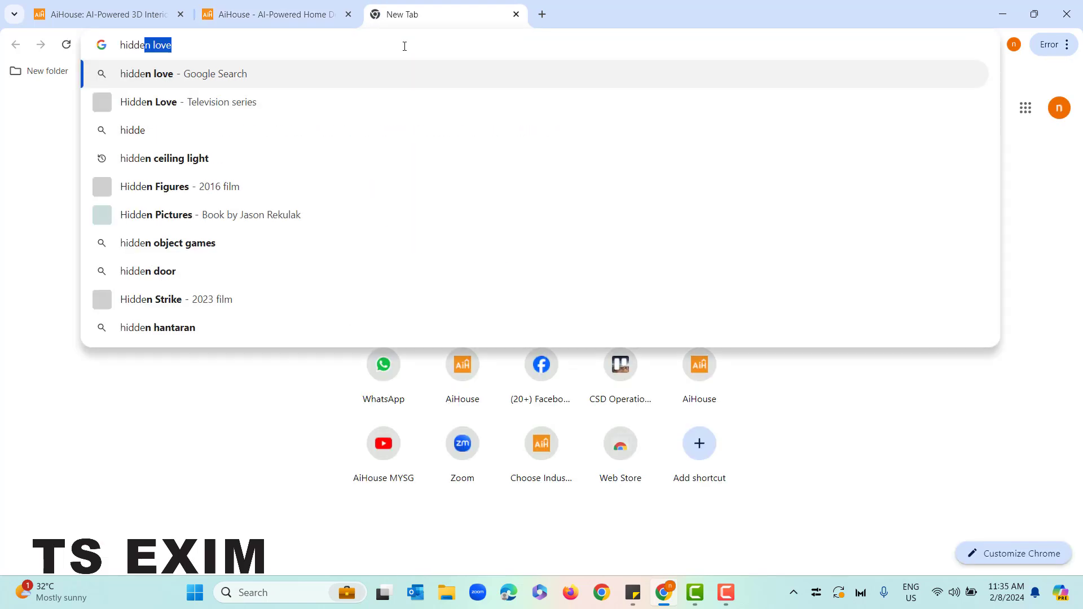
{"action": "key", "text": "BackSpace"}
{"action": "key", "text": "BackSpace"}
{"action": "type", "text": "n"}
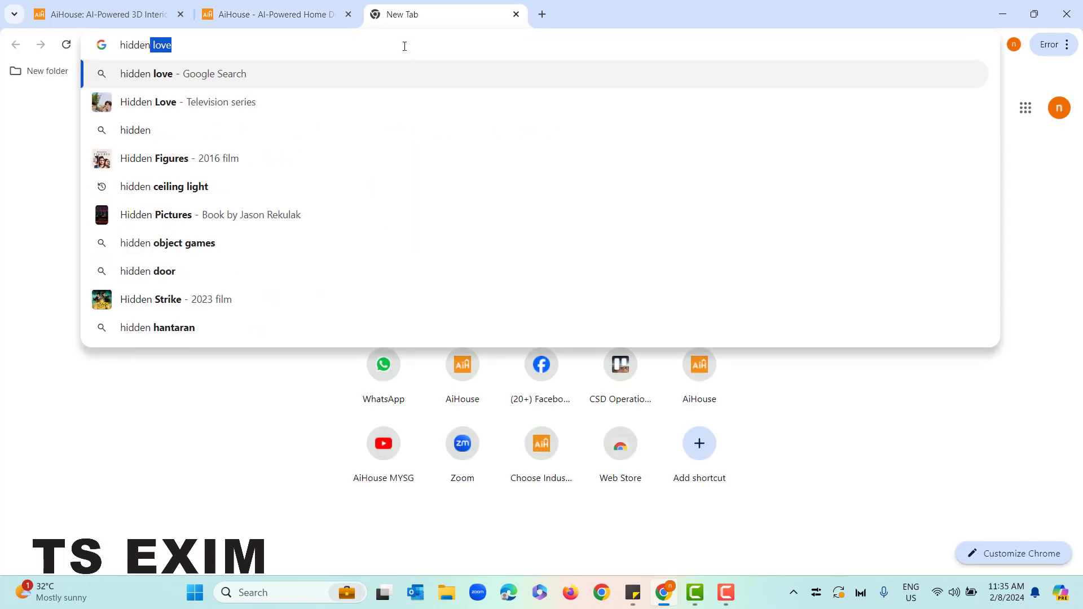
{"action": "type", "text": " ceiling l"}
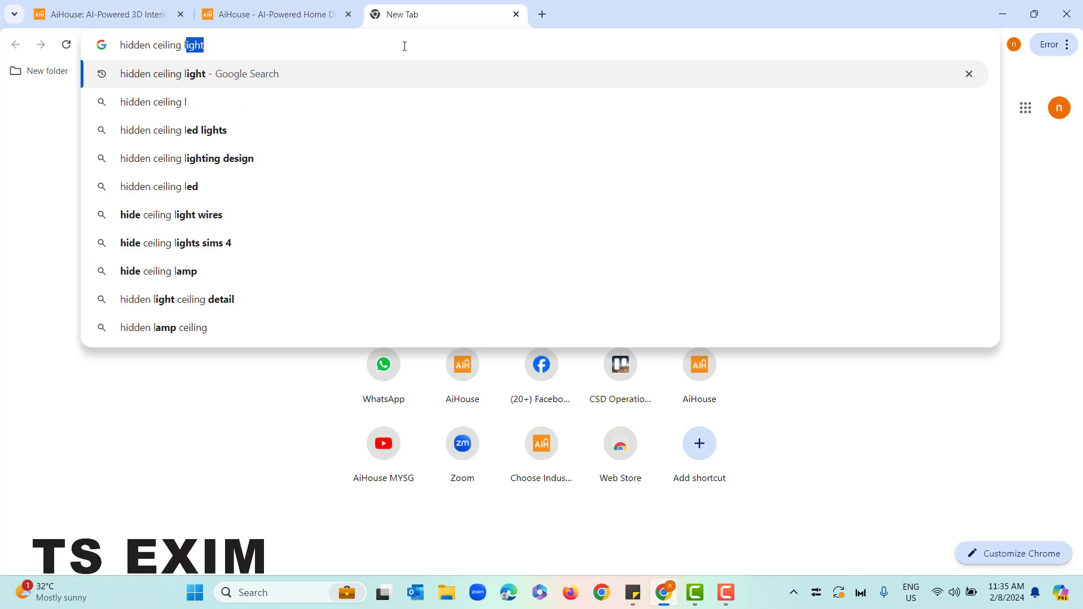
{"action": "type", "text": "ight"}
{"action": "key", "text": "Return"}
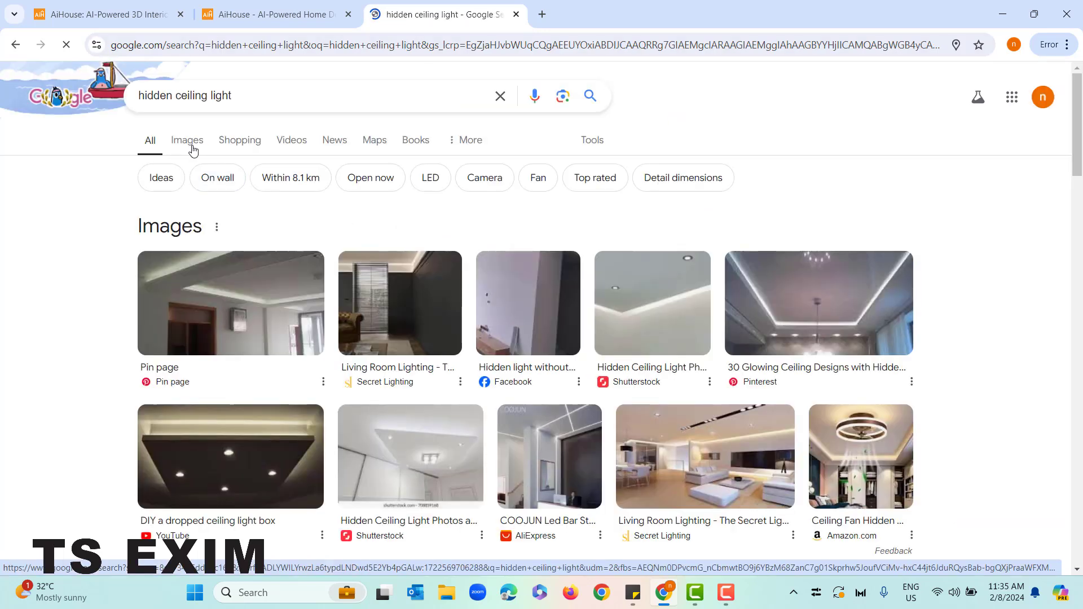
{"action": "left_click", "coordinate": [142, 245]}
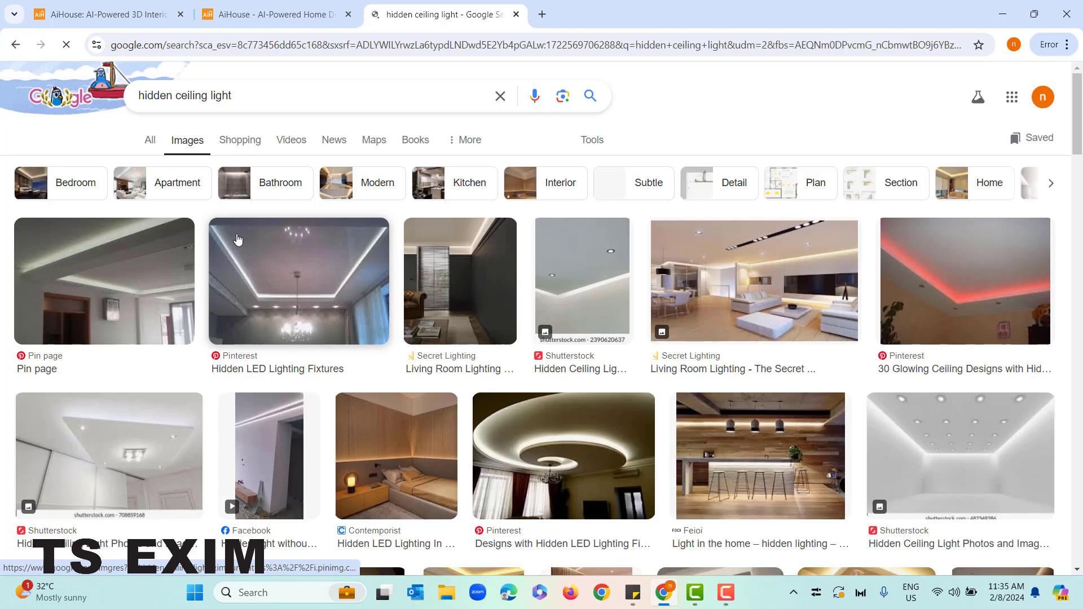
{"action": "left_click", "coordinate": [260, 228]}
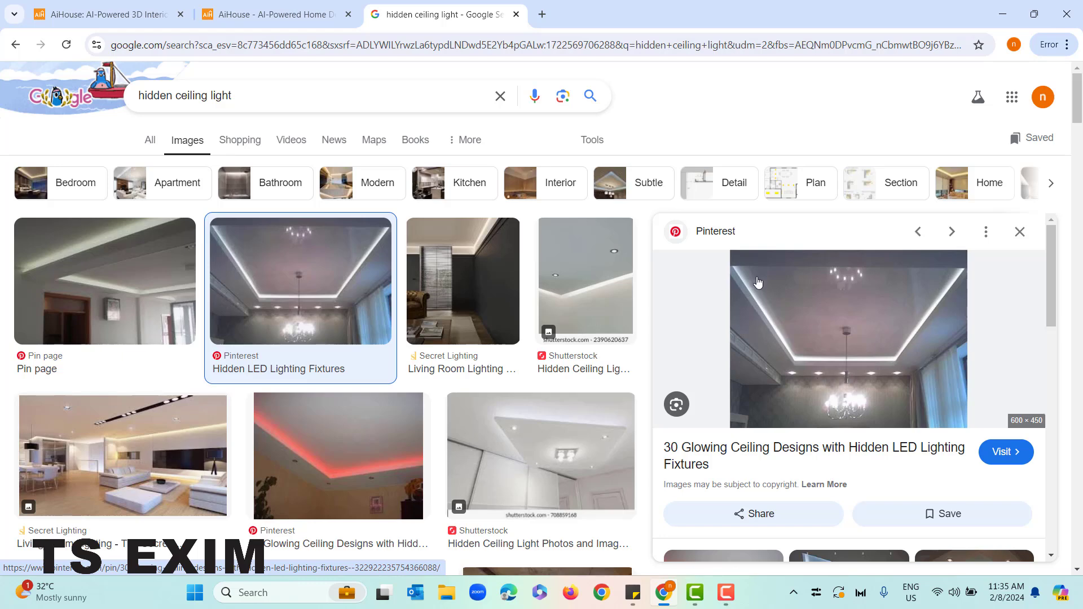
Return to AiHouse and generate a light groove for the surrounding region, comparing it with the reference picture and in the 3D preview
{"action": "left_click", "coordinate": [269, 8]}
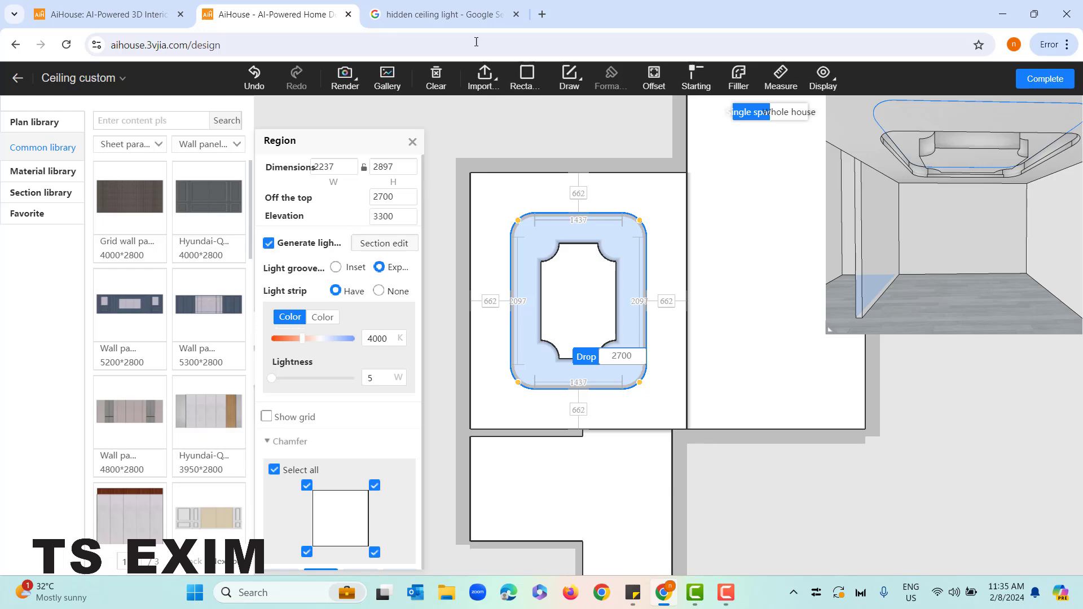
{"action": "left_click", "coordinate": [437, 14]}
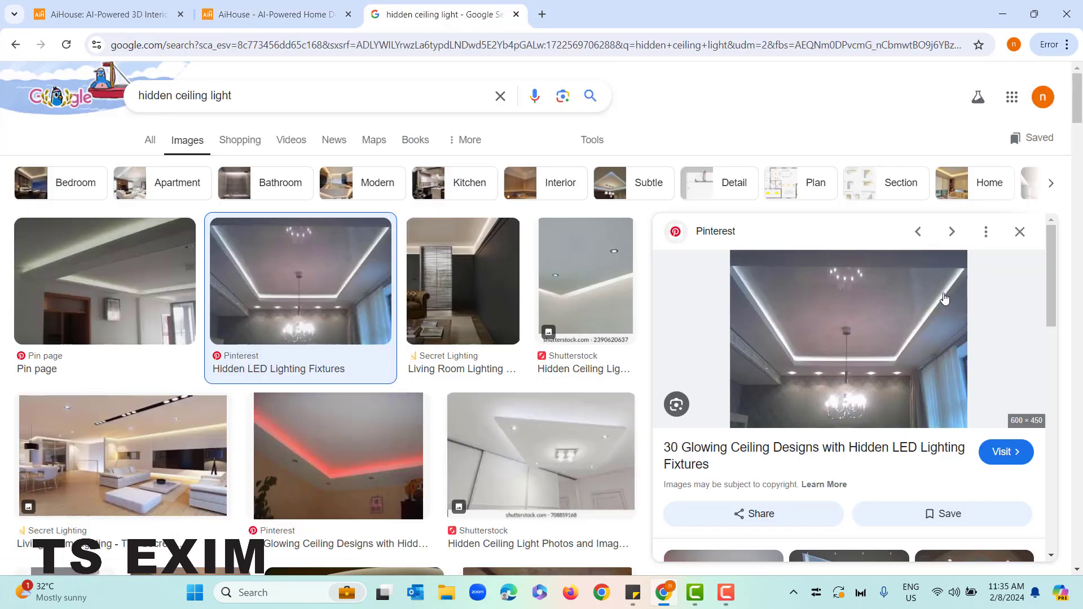
{"action": "left_click", "coordinate": [276, 10]}
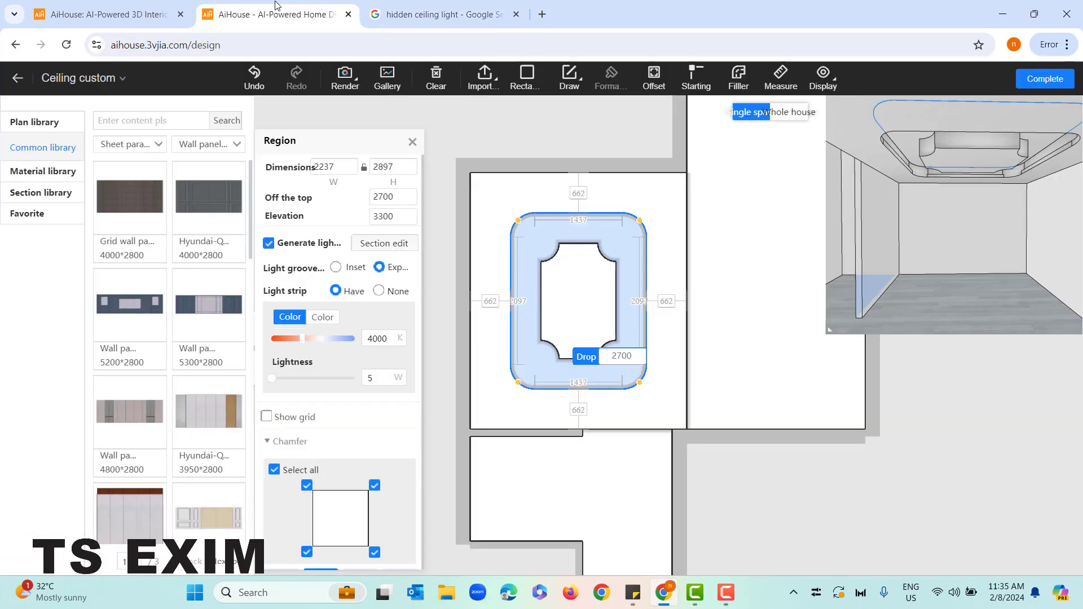
{"action": "left_click_drag", "start_coordinate": [923, 231], "coordinate": [935, 163]}
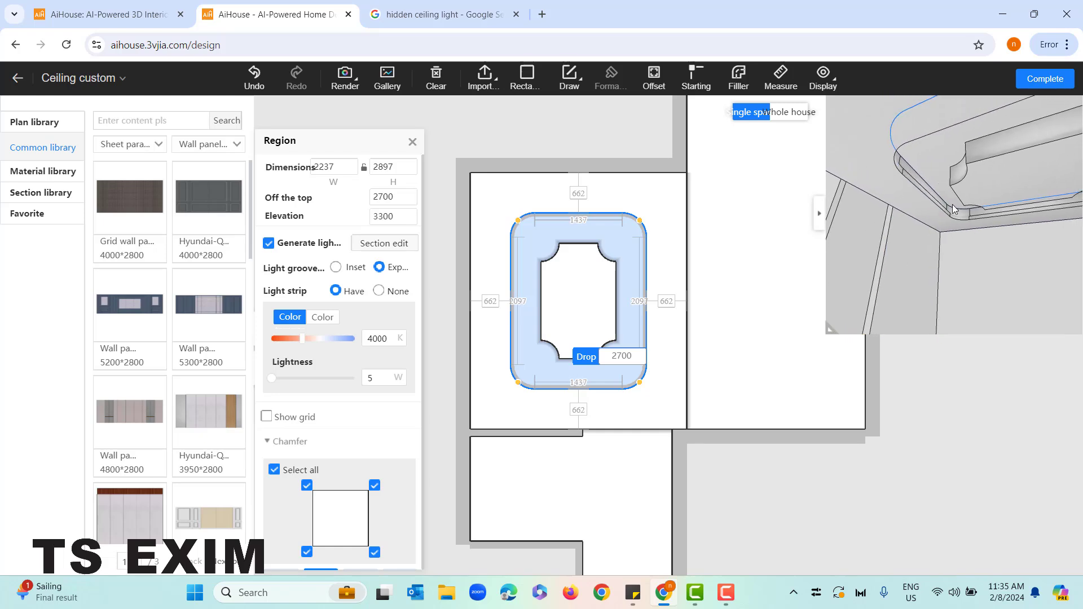
{"action": "left_click", "coordinate": [267, 246]}
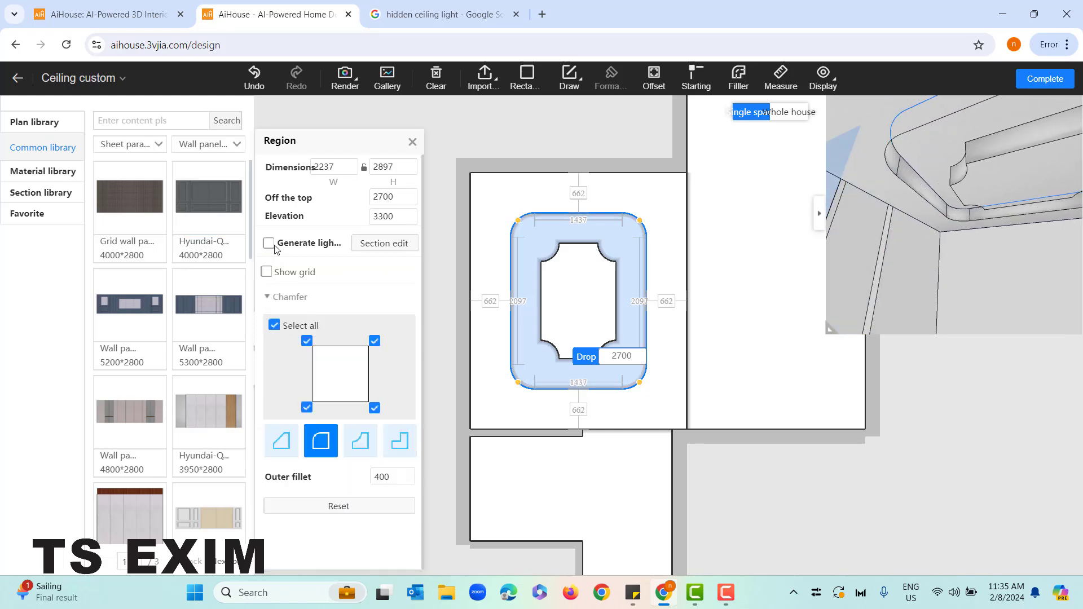
{"action": "left_click", "coordinate": [269, 244]}
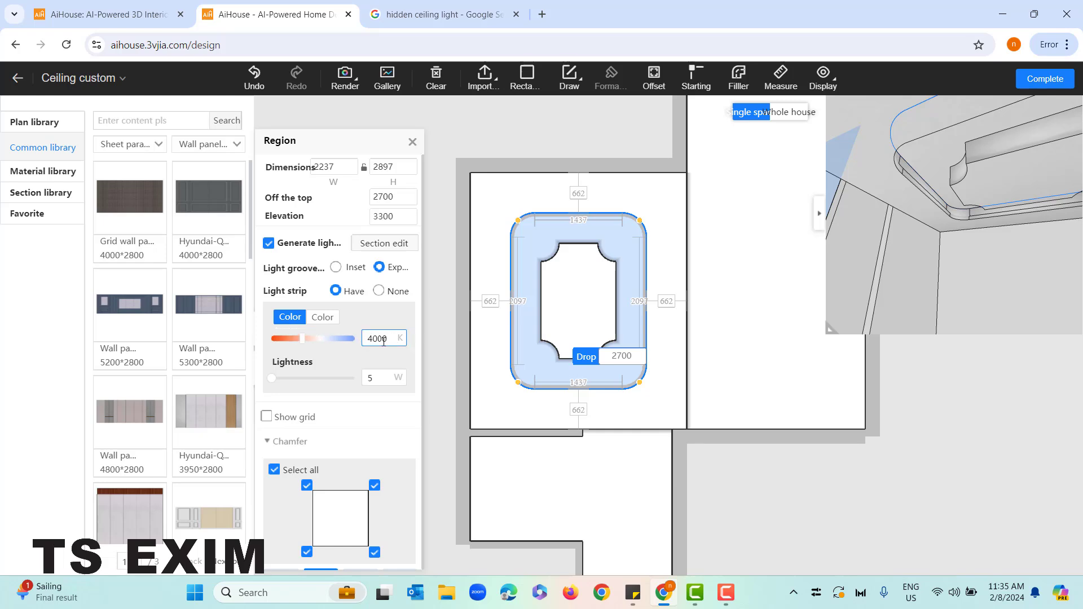
Look at the light strip's color picker and lightness options in the surrounding region's settings
{"action": "left_click", "coordinate": [322, 317]}
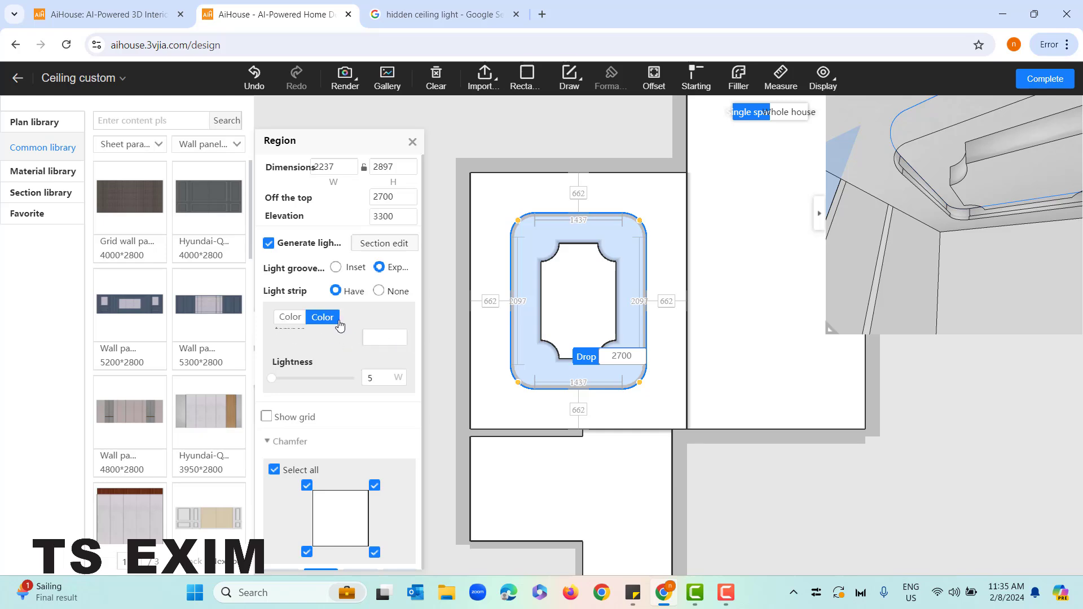
{"action": "left_click", "coordinate": [397, 337]}
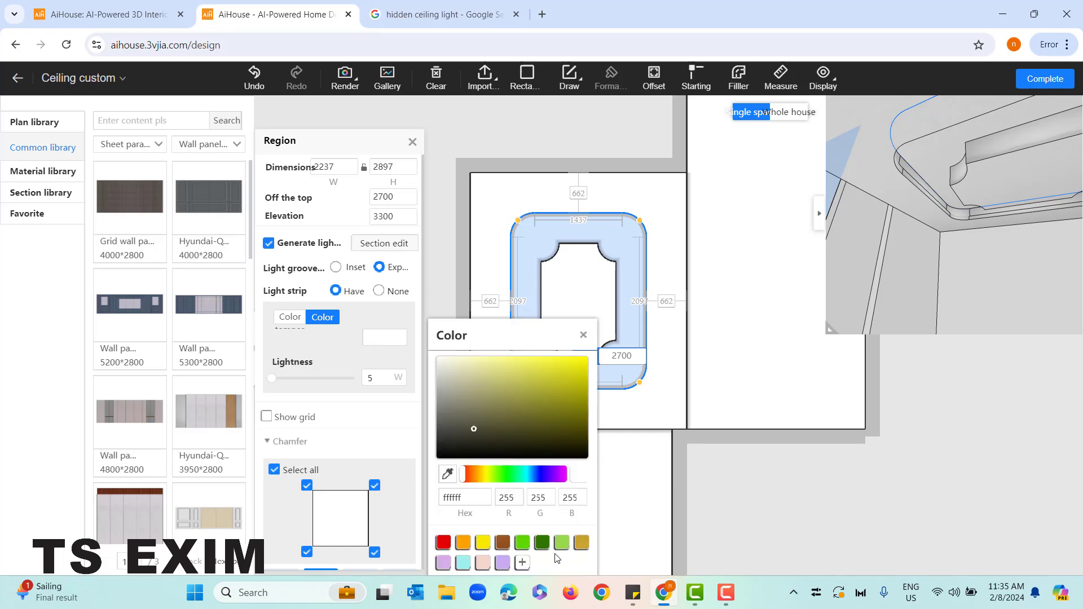
{"action": "left_click", "coordinate": [584, 335]}
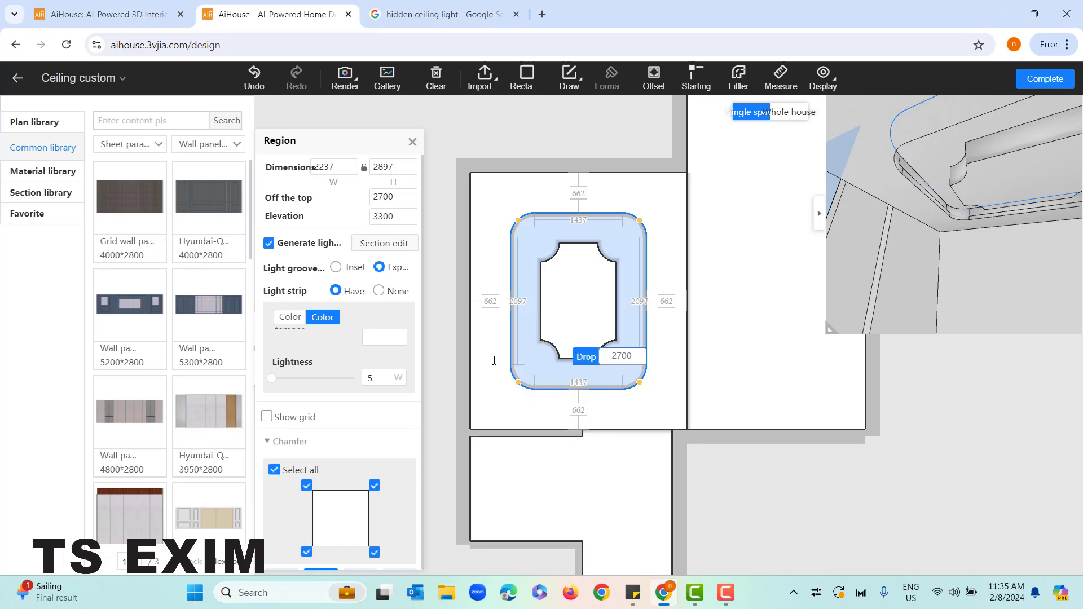
{"action": "left_click", "coordinate": [380, 378]}
{"action": "left_click", "coordinate": [280, 269]}
Select the inner notched ceiling region and open its section for editing
{"action": "left_click", "coordinate": [578, 303]}
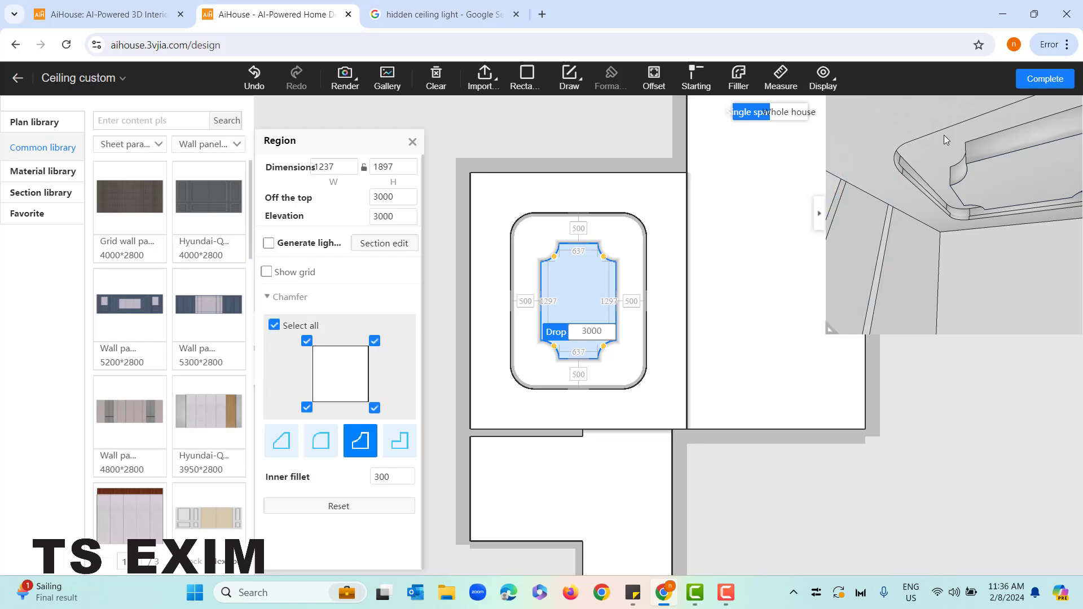
{"action": "left_click_drag", "start_coordinate": [960, 217], "coordinate": [960, 244]}
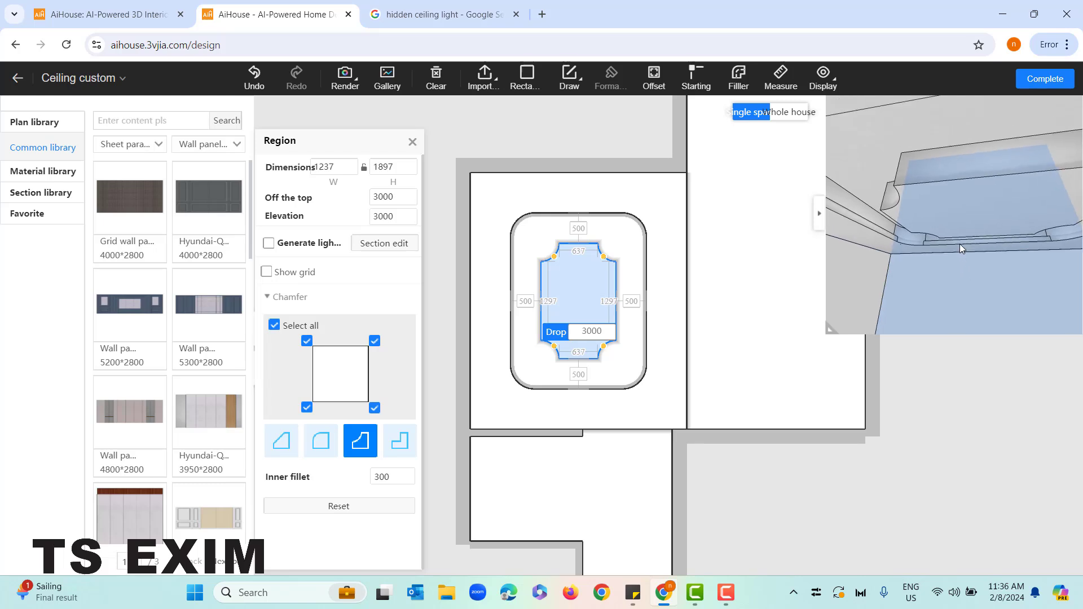
{"action": "left_click", "coordinate": [959, 243]}
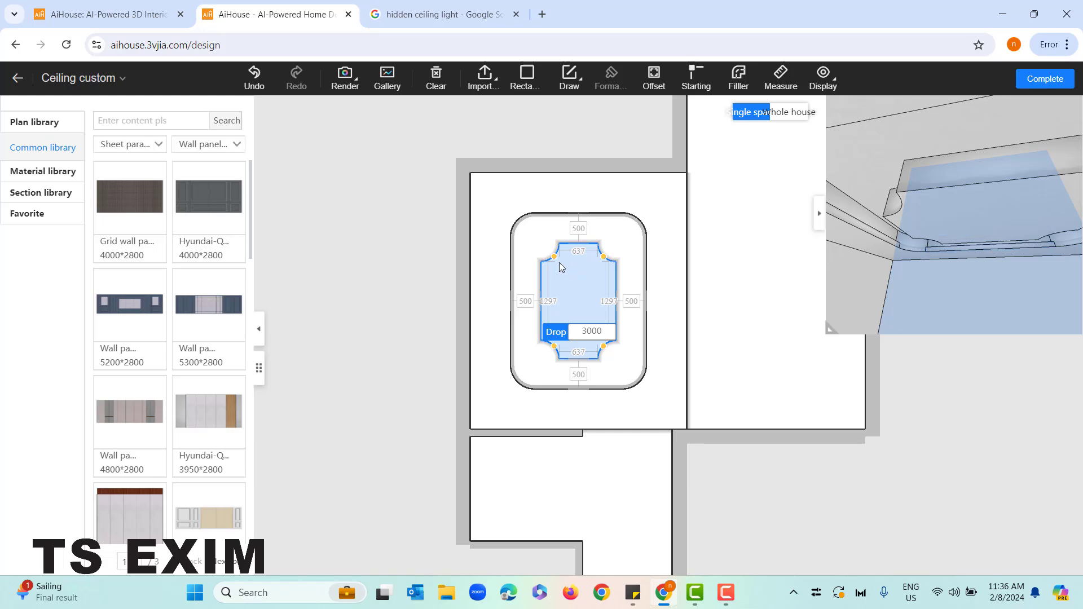
{"action": "left_click", "coordinate": [535, 247]}
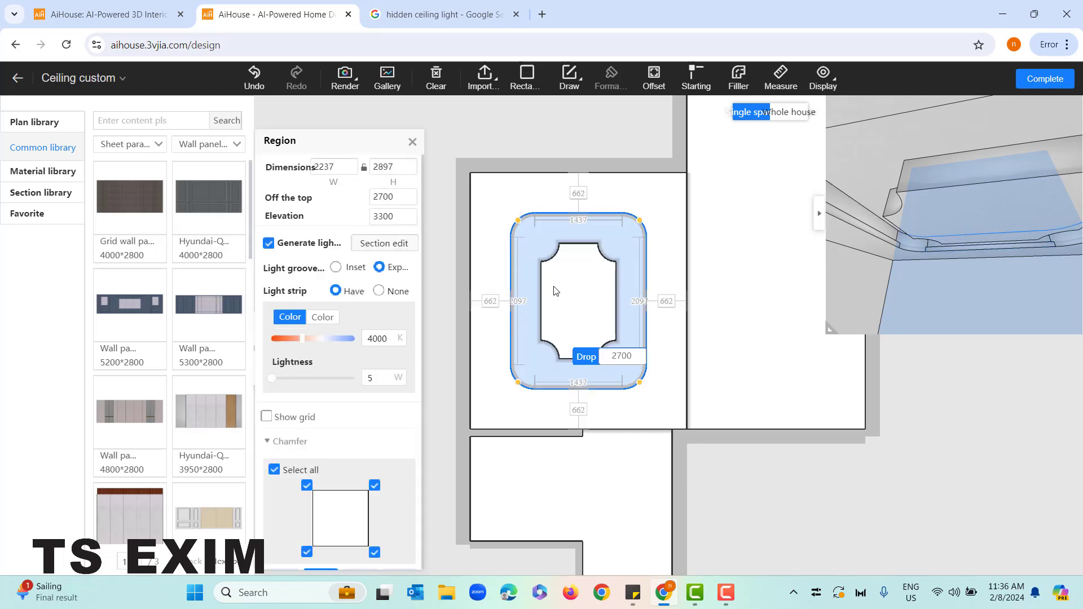
{"action": "left_click", "coordinate": [555, 285]}
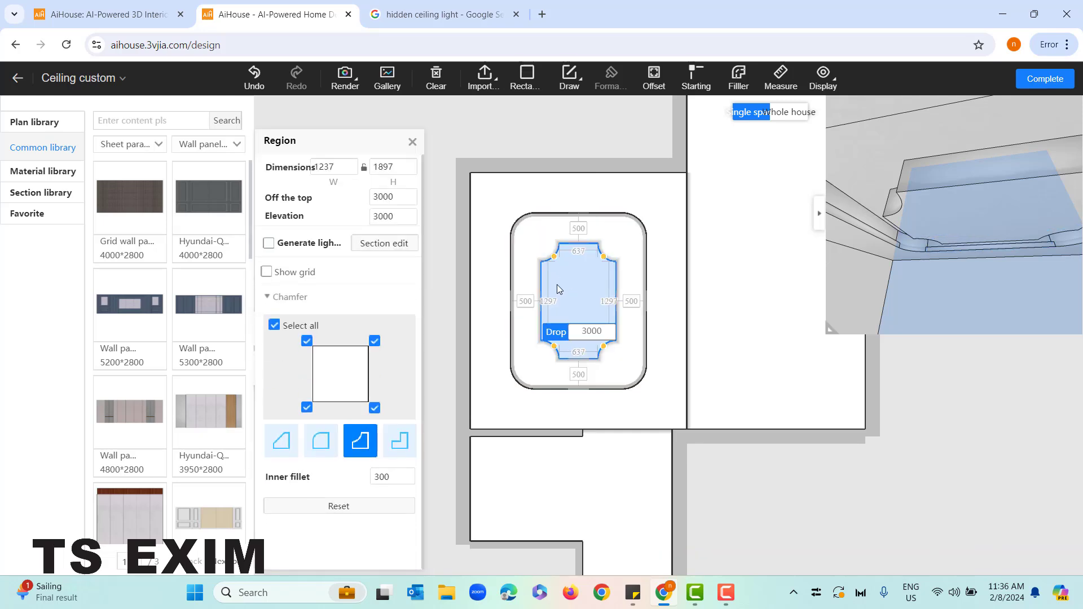
{"action": "left_click", "coordinate": [404, 250]}
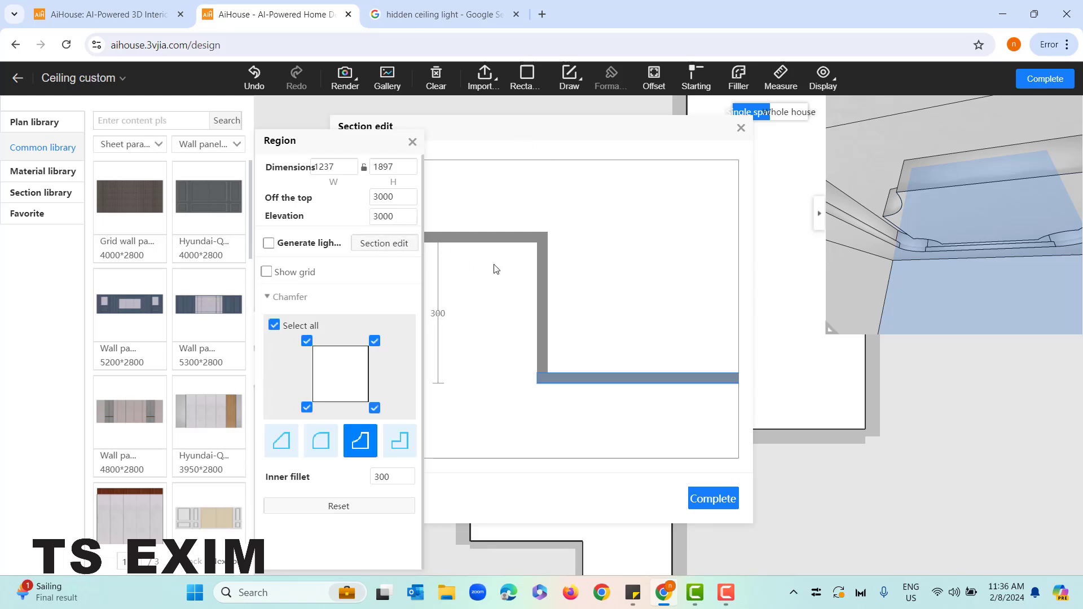
Browse the corner line profiles in the section library and place the "Angle" molding in the inner region's section
{"action": "left_click", "coordinate": [54, 193]}
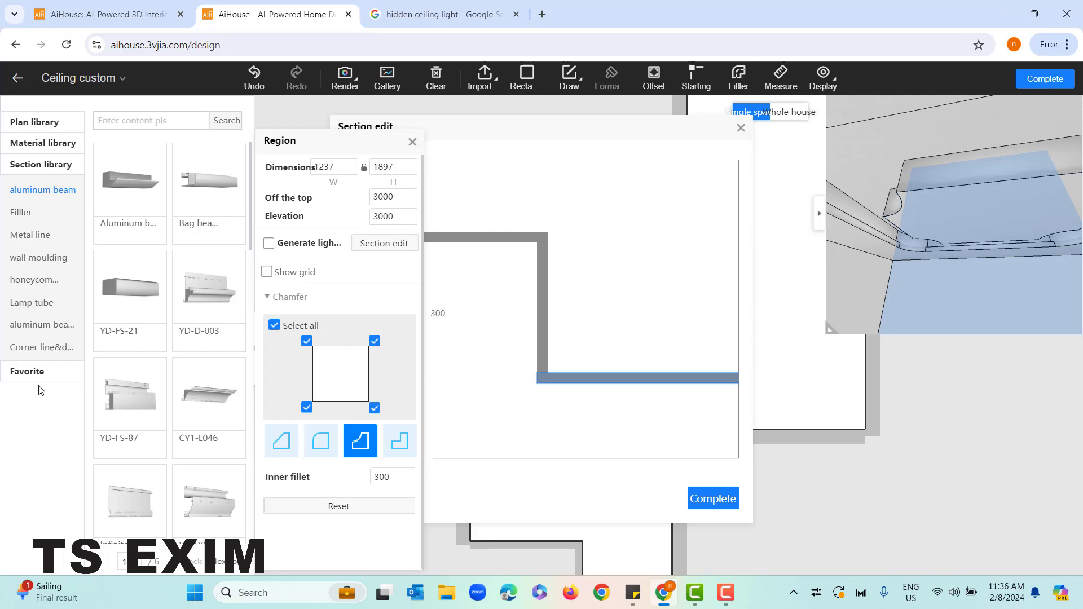
{"action": "left_click", "coordinate": [53, 351]}
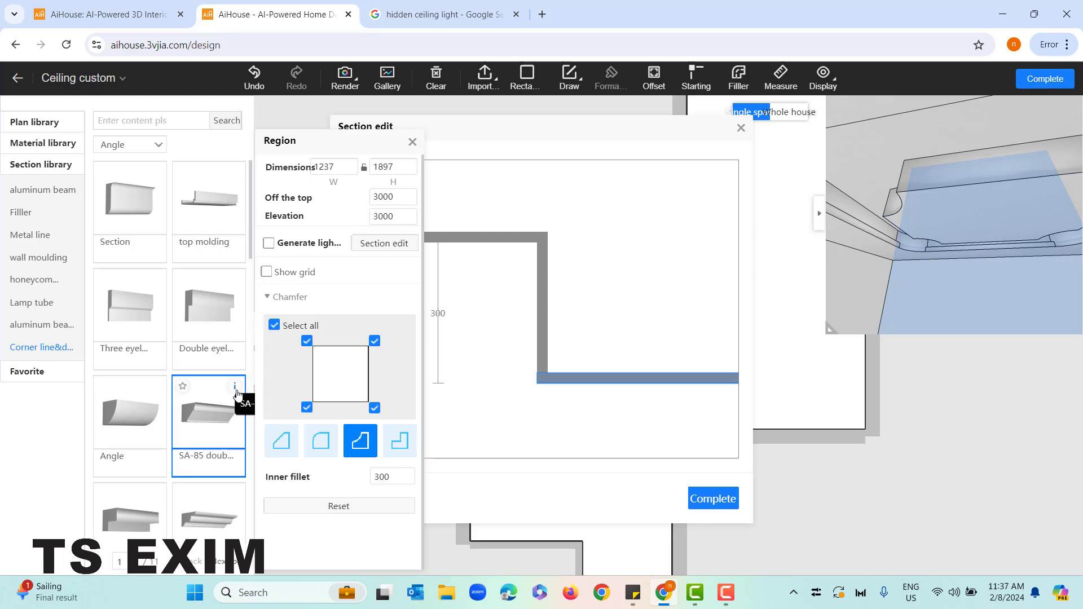
{"action": "scroll", "coordinate": [237, 400], "scroll_direction": "down", "scroll_amount": 5}
{"action": "scroll", "coordinate": [190, 424], "scroll_direction": "up", "scroll_amount": 5}
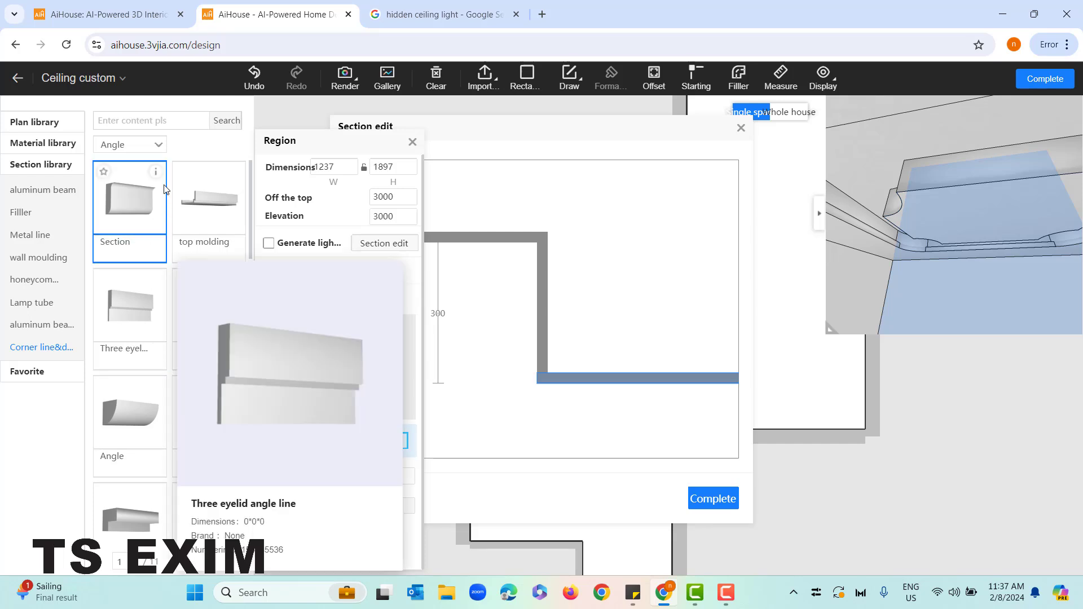
{"action": "scroll", "coordinate": [157, 315], "scroll_direction": "down", "scroll_amount": 2}
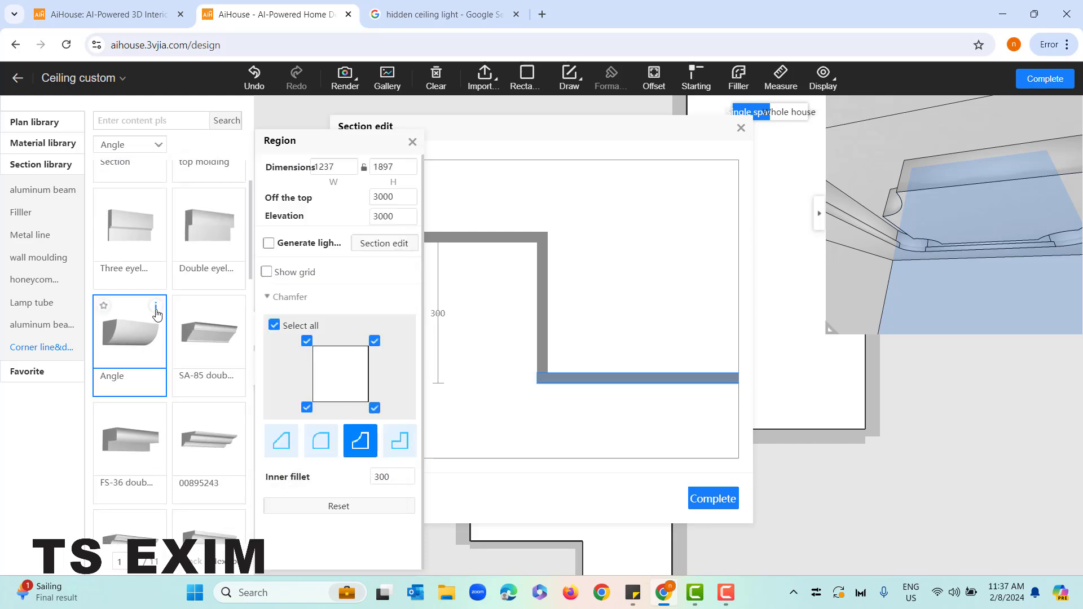
{"action": "mouse_move", "coordinate": [157, 314]}
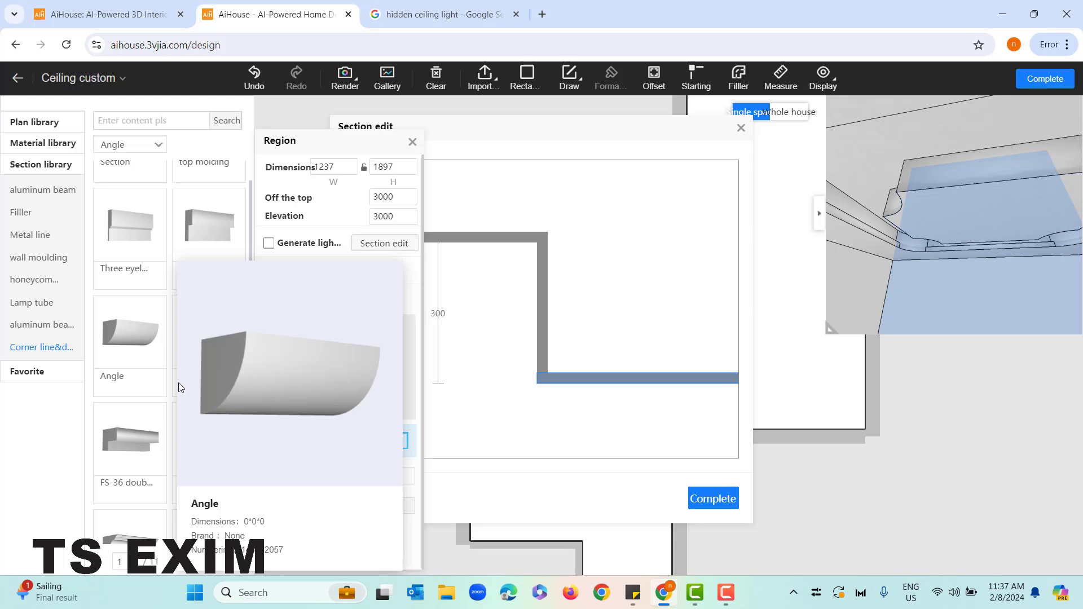
{"action": "left_click", "coordinate": [126, 331]}
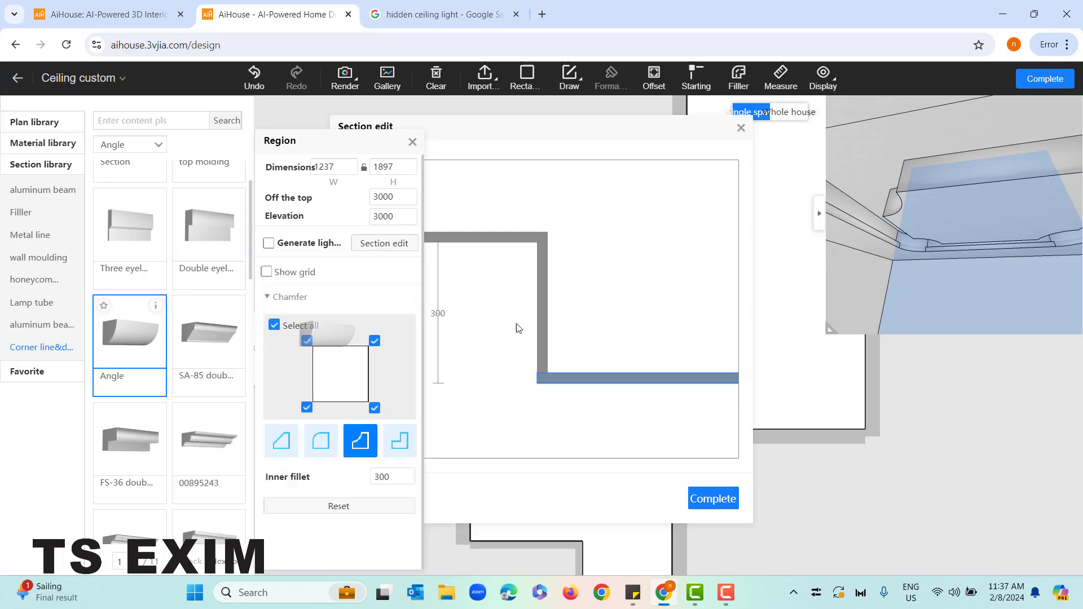
{"action": "left_click_drag", "start_coordinate": [518, 328], "coordinate": [552, 392]}
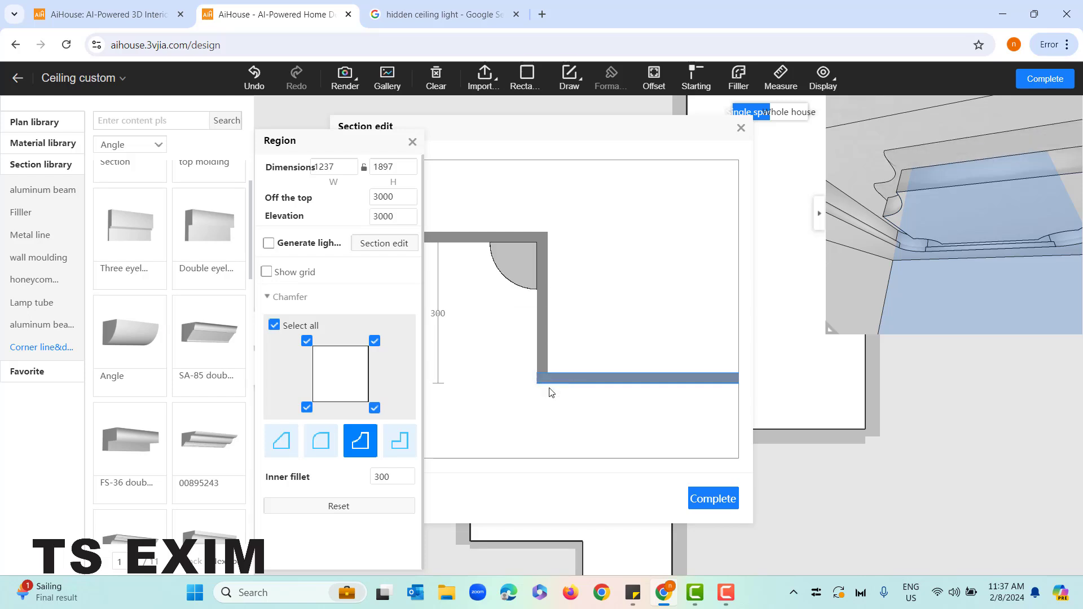
Resize the Angle molding to 200 wide and 300 high with unlocked proportions and fit it back against the section's vertical board
{"action": "left_click", "coordinate": [512, 261]}
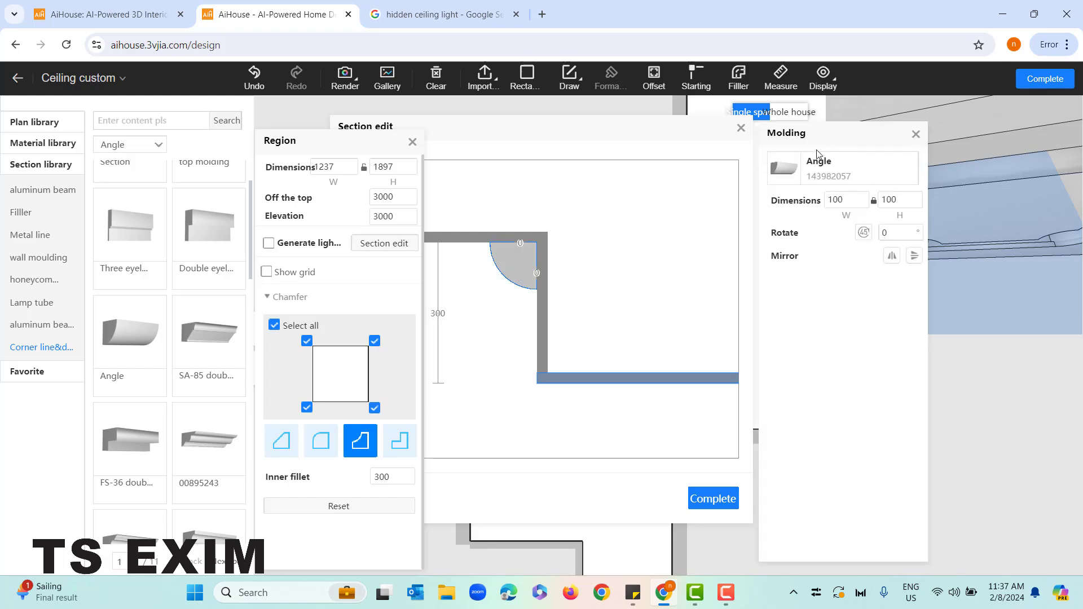
{"action": "left_click", "coordinate": [834, 199]}
{"action": "left_click", "coordinate": [632, 245]}
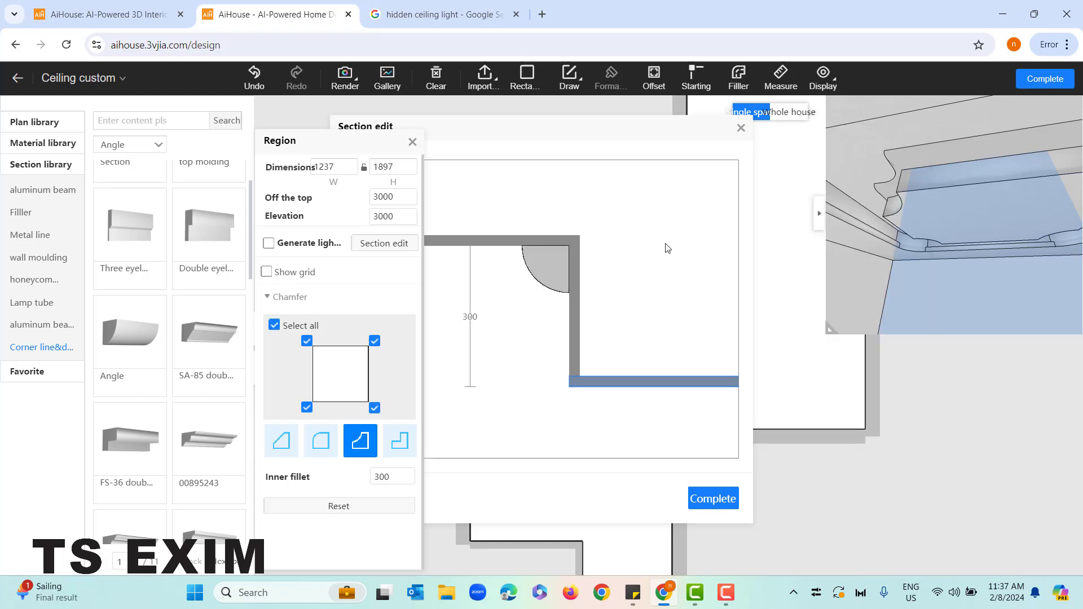
{"action": "left_click", "coordinate": [558, 266]}
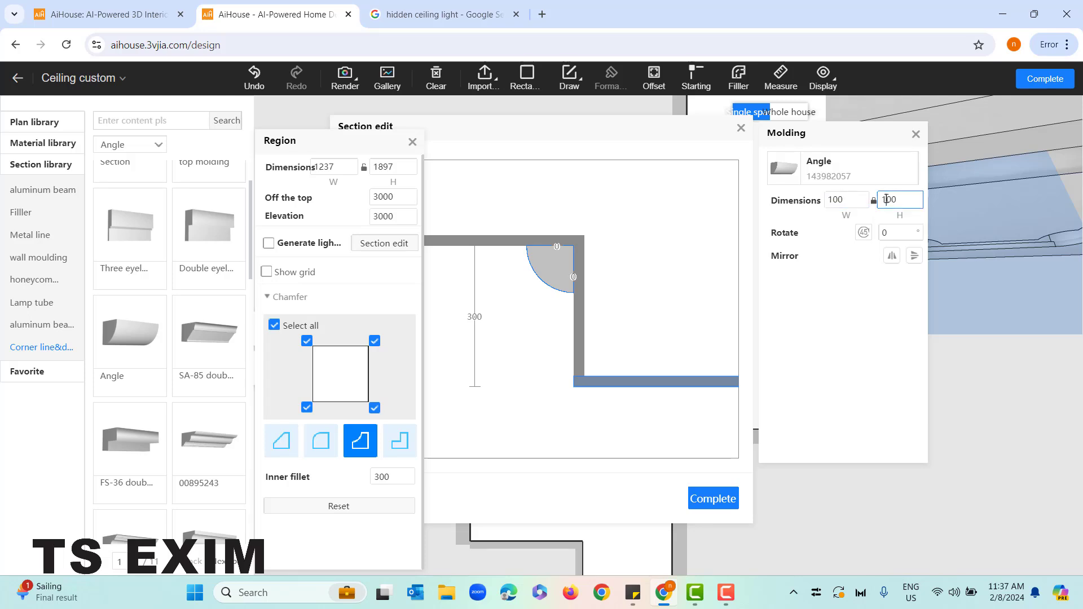
{"action": "type", "text": "3"}
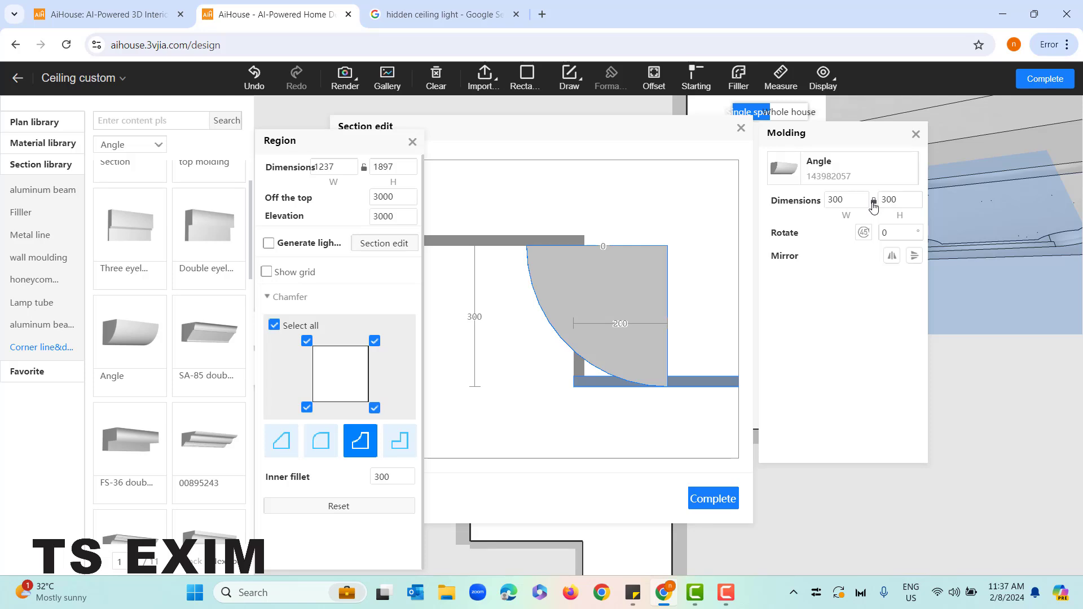
{"action": "left_click", "coordinate": [832, 199]}
{"action": "left_click", "coordinate": [830, 200]}
{"action": "left_click_drag", "start_coordinate": [832, 200], "coordinate": [827, 210]}
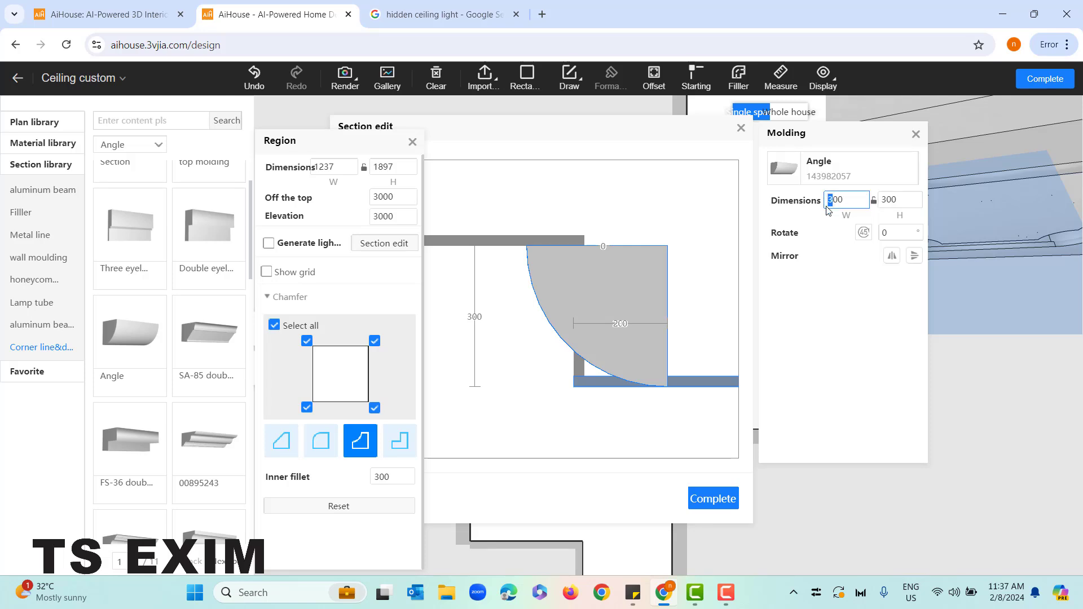
{"action": "left_click", "coordinate": [839, 239]}
{"action": "left_click_drag", "start_coordinate": [607, 292], "coordinate": [560, 293]}
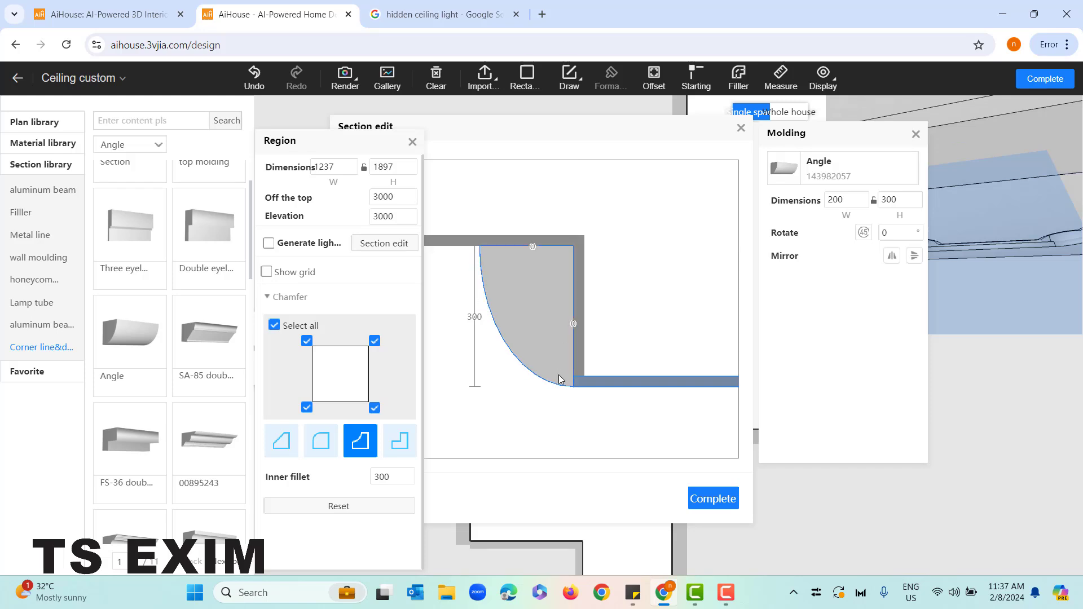
Rotate the Angle molding step by step through a full turn back to 0°
{"action": "left_click", "coordinate": [862, 233]}
{"action": "left_click", "coordinate": [862, 233]}
{"action": "left_click", "coordinate": [862, 233]}
{"action": "left_click", "coordinate": [862, 233]}
{"action": "left_click", "coordinate": [862, 233]}
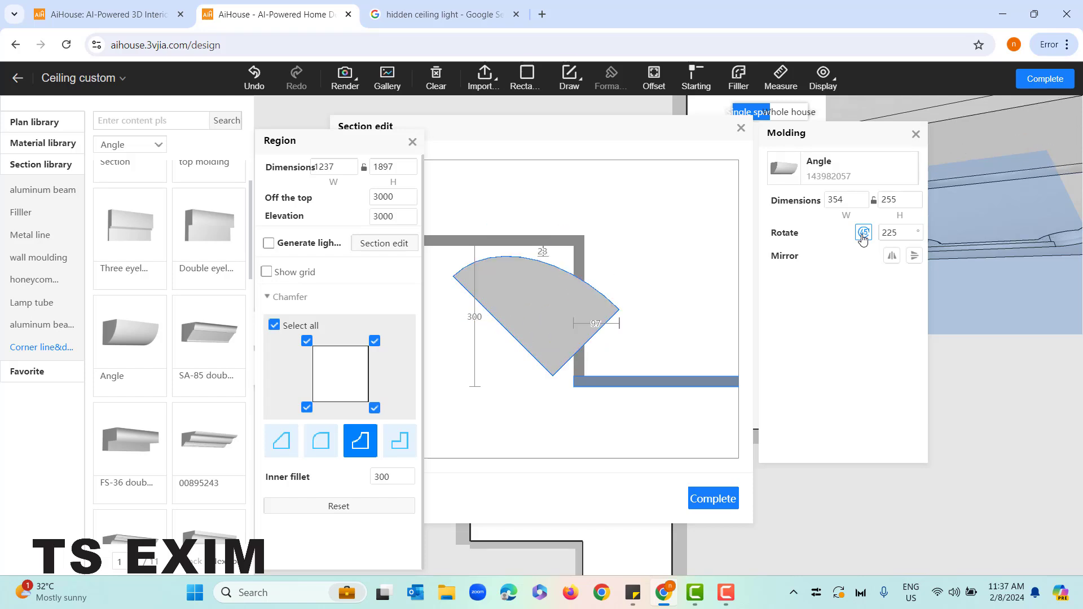
{"action": "left_click", "coordinate": [862, 233]}
{"action": "left_click", "coordinate": [862, 233]}
{"action": "left_click", "coordinate": [862, 233]}
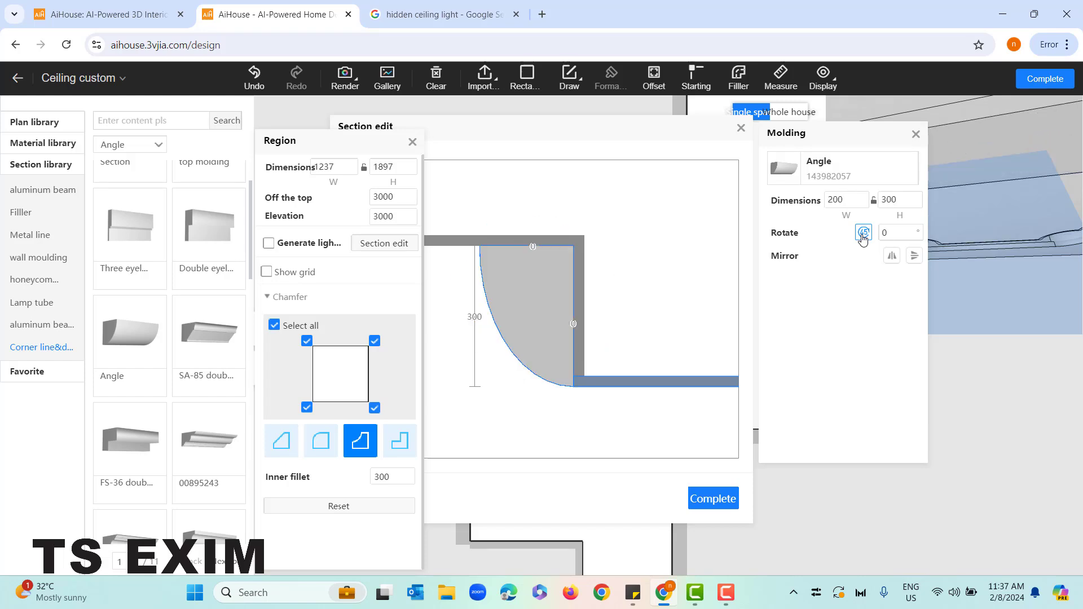
Try both mirror directions on the Angle molding, restore its orientation and complete the section edit
{"action": "left_click", "coordinate": [891, 256]}
{"action": "left_click", "coordinate": [892, 256]}
{"action": "left_click", "coordinate": [913, 256]}
{"action": "left_click", "coordinate": [913, 256]}
{"action": "left_click", "coordinate": [913, 256]}
{"action": "left_click", "coordinate": [913, 256]}
{"action": "left_click", "coordinate": [708, 499]}
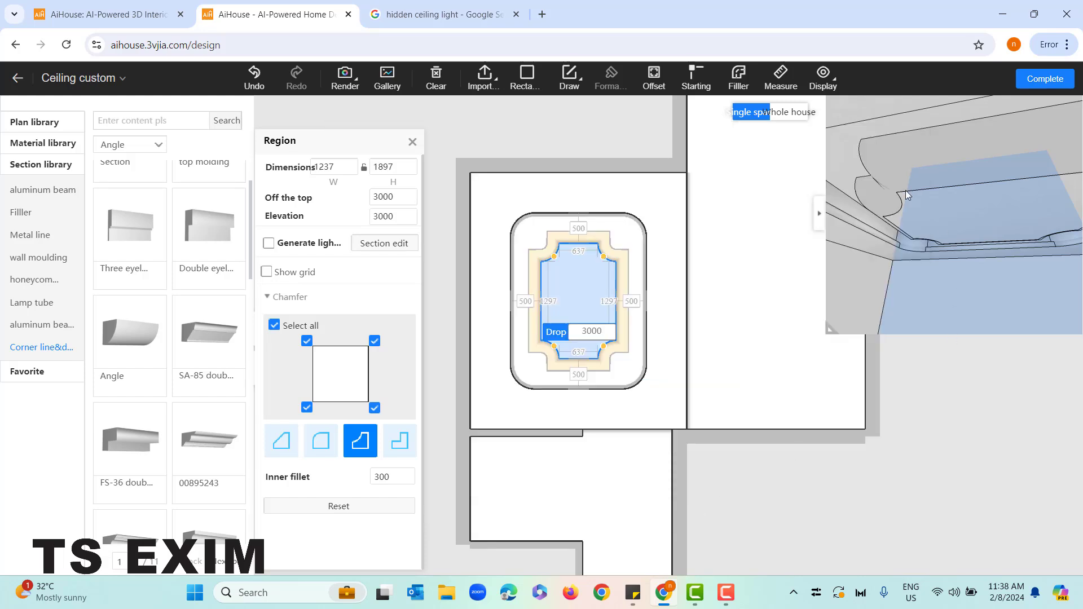
Examine the molding around the inner region in an enlarged 3D preview, then shrink the preview again
{"action": "left_click_drag", "start_coordinate": [905, 191], "coordinate": [939, 251]}
{"action": "left_click_drag", "start_coordinate": [830, 329], "coordinate": [652, 375]}
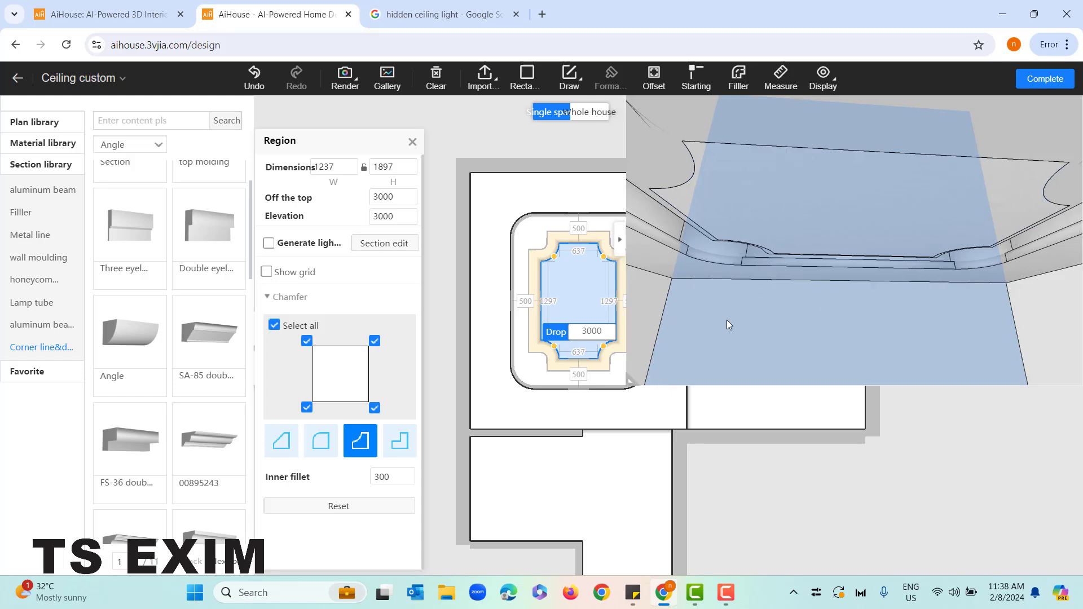
{"action": "scroll", "coordinate": [727, 319], "scroll_direction": "down", "scroll_amount": 2}
{"action": "left_click_drag", "start_coordinate": [727, 312], "coordinate": [803, 244]}
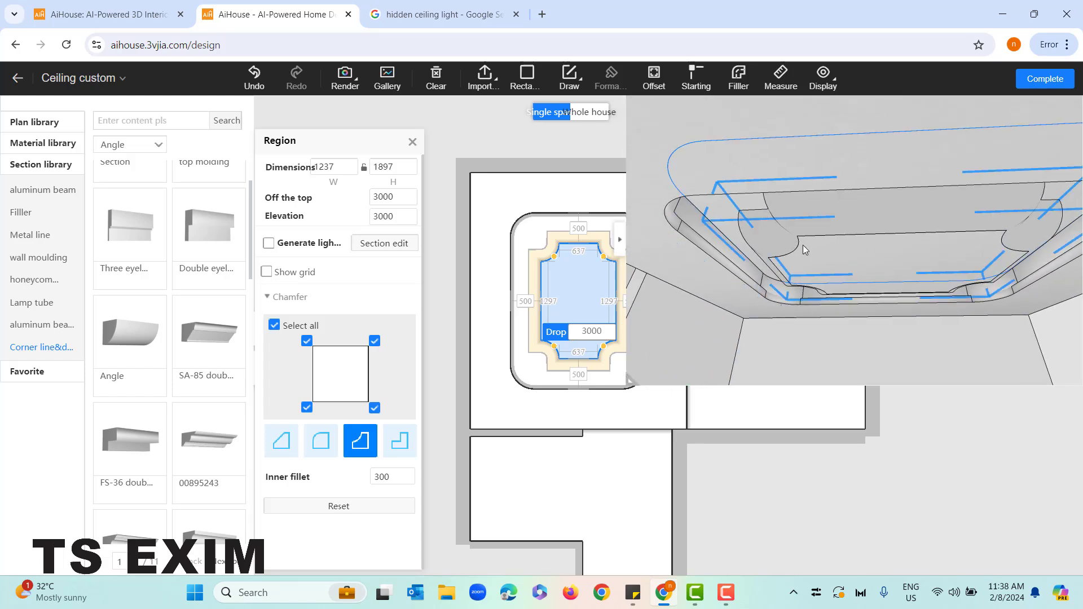
{"action": "scroll", "coordinate": [862, 309], "scroll_direction": "down", "scroll_amount": 3}
{"action": "scroll", "coordinate": [862, 309], "scroll_direction": "up", "scroll_amount": 4}
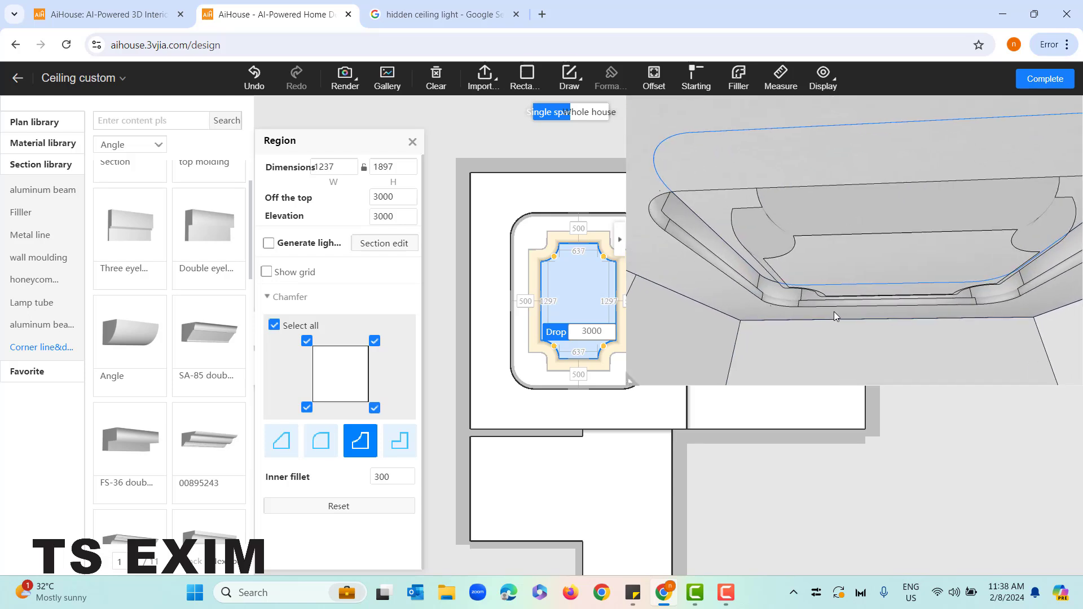
{"action": "left_click_drag", "start_coordinate": [629, 384], "coordinate": [807, 356]}
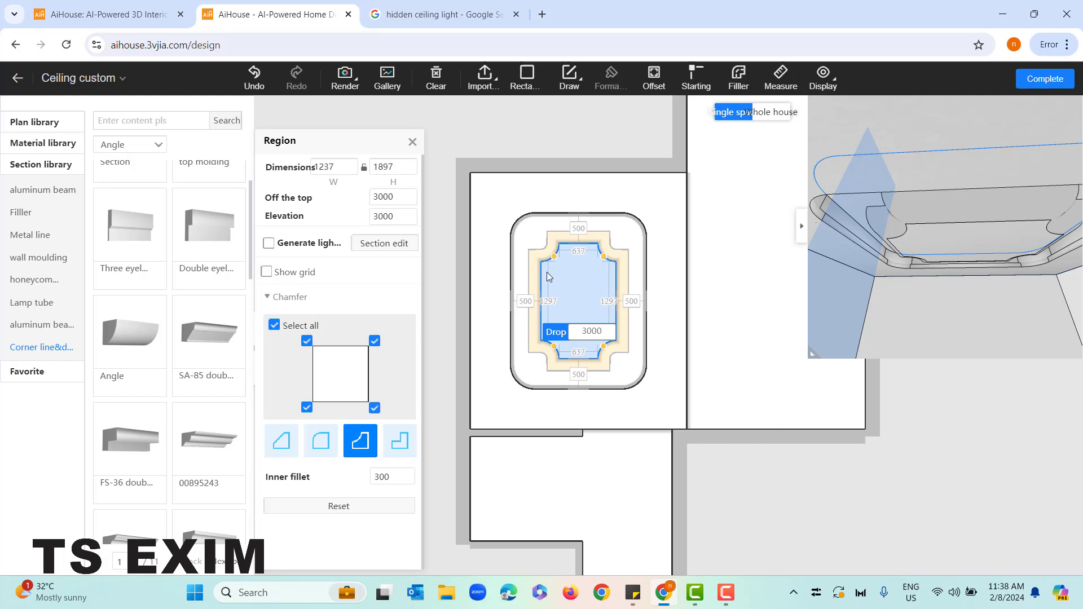
Reopen the inner region's section and delete the Angle molding
{"action": "scroll", "coordinate": [556, 286], "scroll_direction": "up", "scroll_amount": 2}
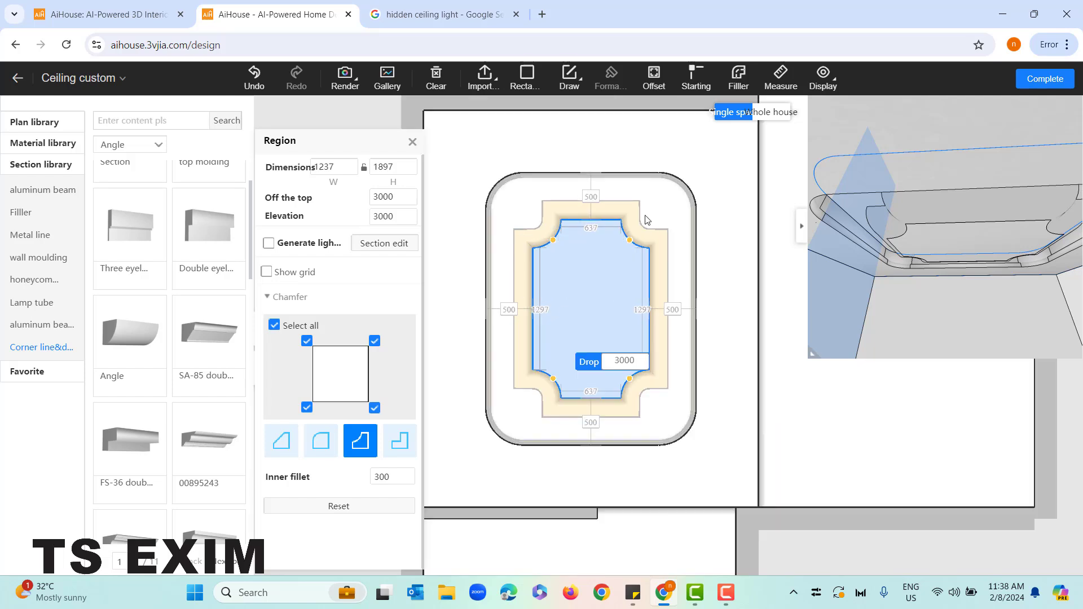
{"action": "left_click", "coordinate": [398, 248]}
{"action": "left_click", "coordinate": [504, 285]}
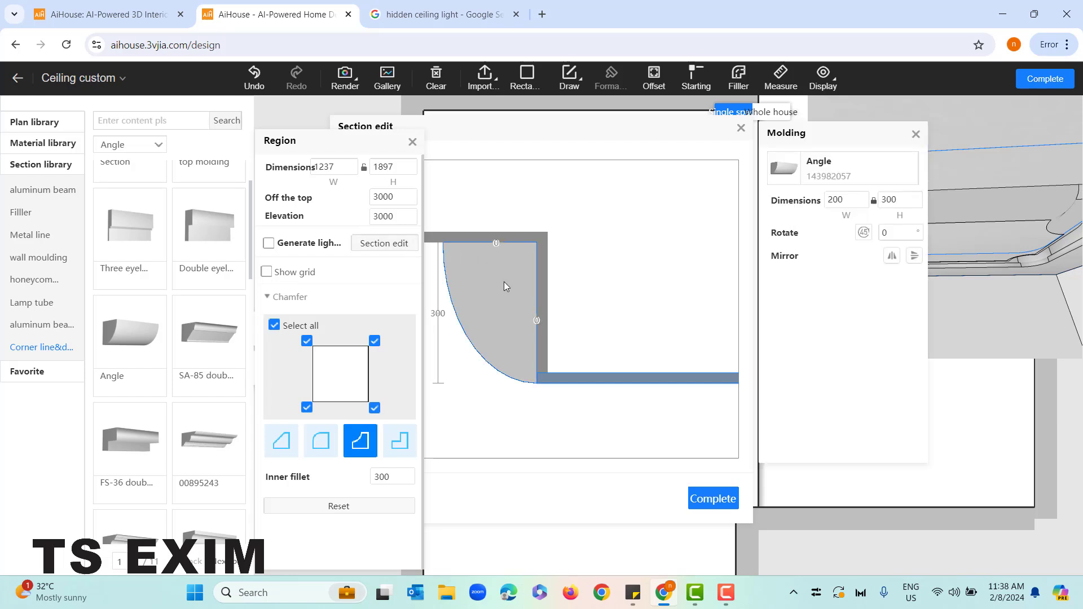
{"action": "key", "text": "Delete"}
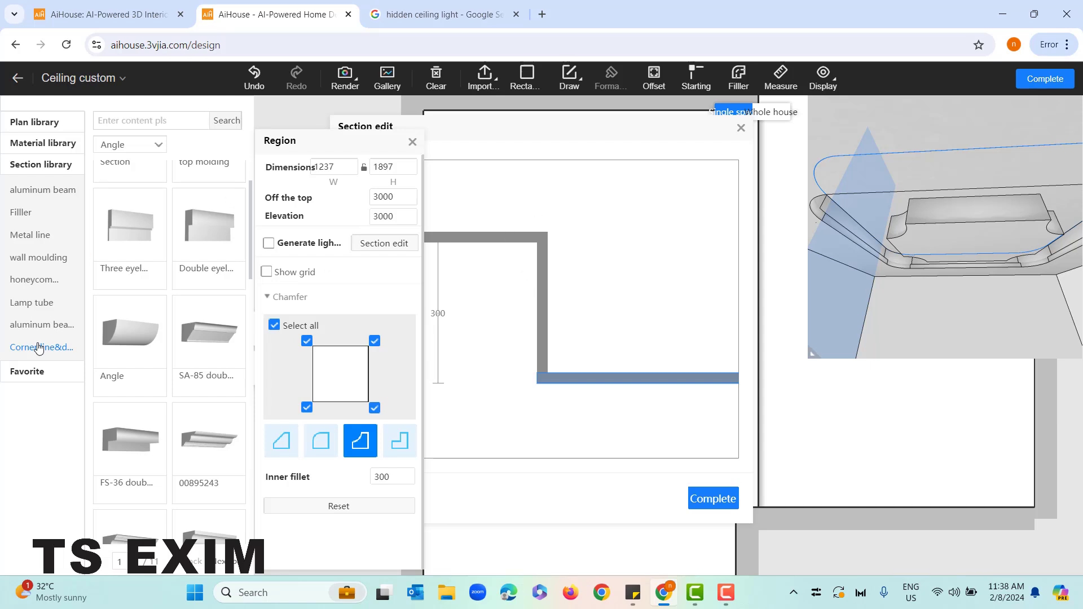
Place a Round lamp and a Lamp tube from the lamp tube profiles at the lower corner of the inner region's section
{"action": "left_click", "coordinate": [44, 304]}
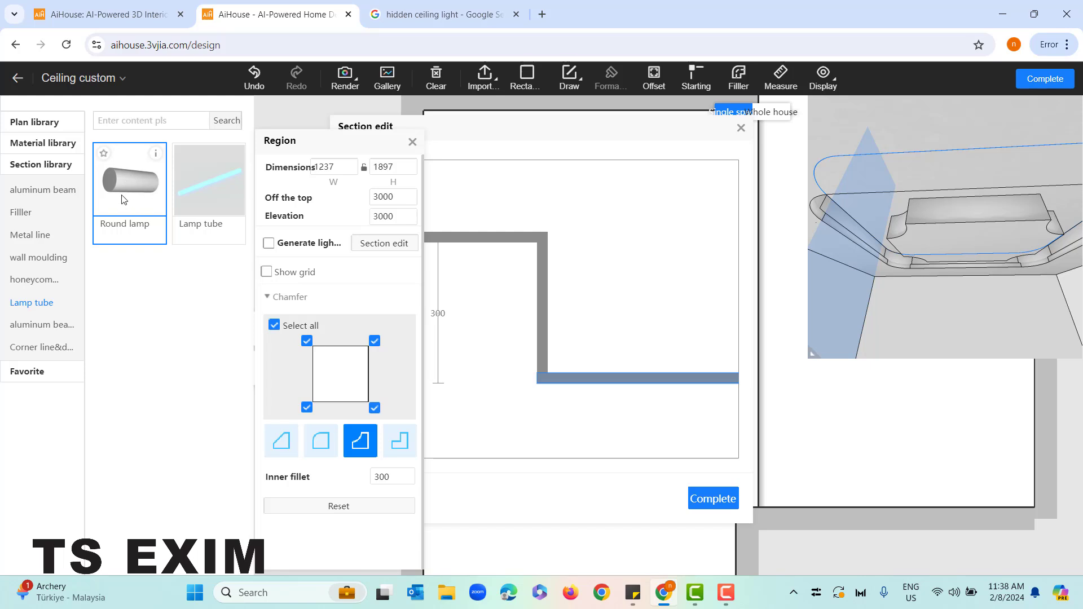
{"action": "left_click_drag", "start_coordinate": [113, 184], "coordinate": [465, 275]}
{"action": "left_click_drag", "start_coordinate": [509, 284], "coordinate": [560, 398]}
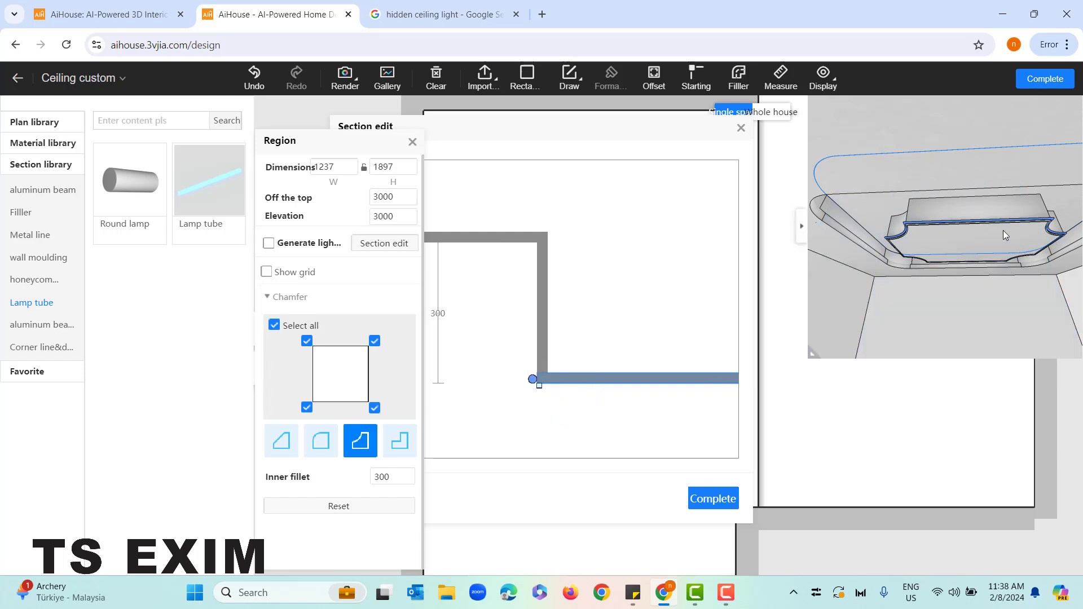
Examine the lamp profiles running around the inner region from several angles in the 3D preview
{"action": "scroll", "coordinate": [999, 242], "scroll_direction": "up", "scroll_amount": 4}
{"action": "scroll", "coordinate": [986, 238], "scroll_direction": "up", "scroll_amount": 2}
{"action": "scroll", "coordinate": [991, 237], "scroll_direction": "down", "scroll_amount": 3}
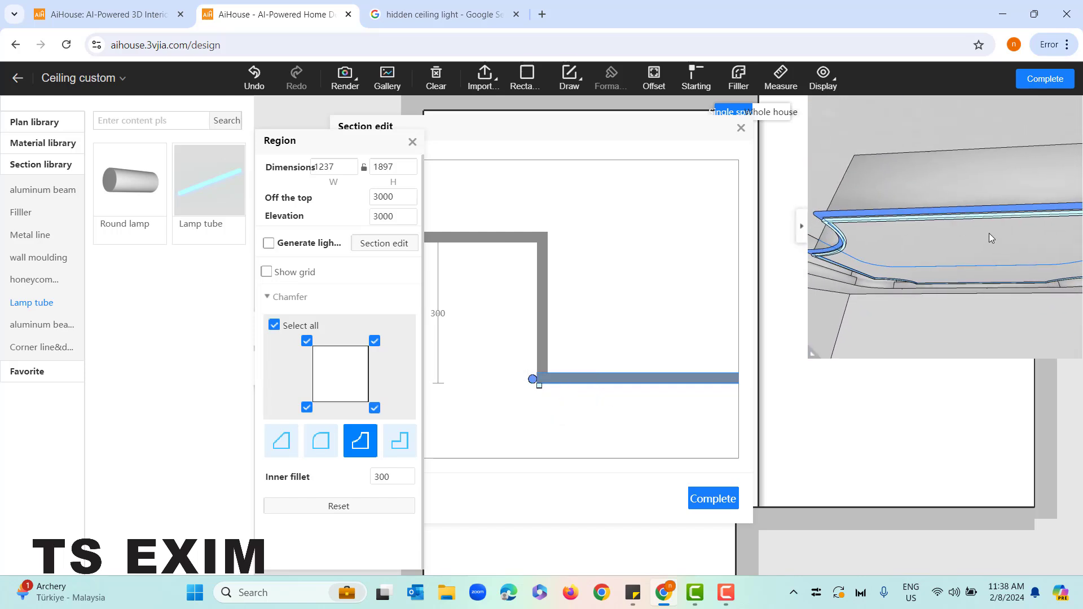
{"action": "left_click_drag", "start_coordinate": [872, 273], "coordinate": [935, 306]}
{"action": "scroll", "coordinate": [945, 273], "scroll_direction": "down", "scroll_amount": 3}
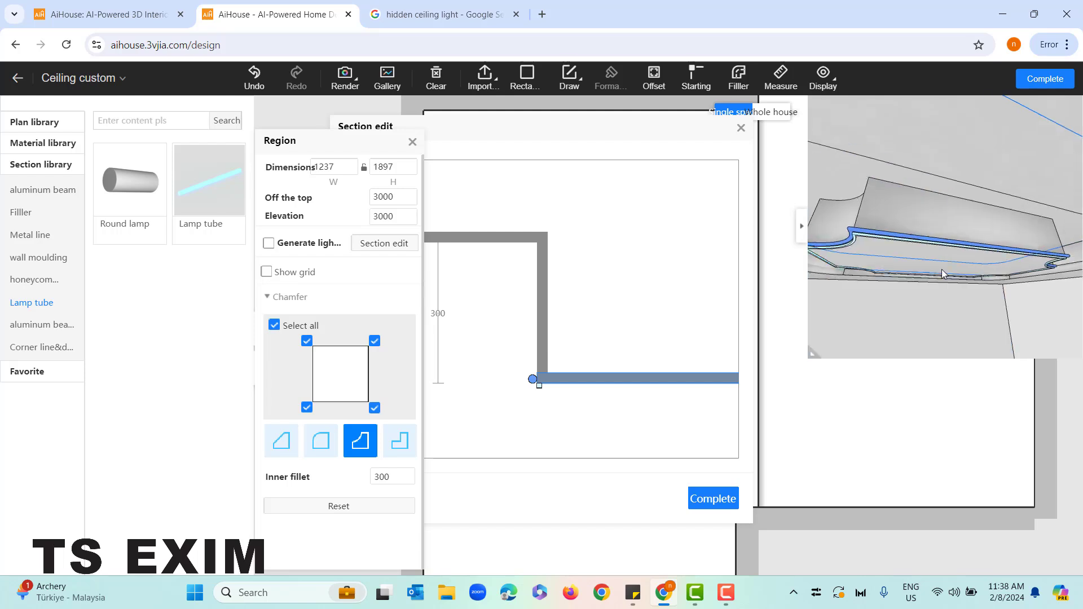
{"action": "scroll", "coordinate": [897, 264], "scroll_direction": "up", "scroll_amount": 3}
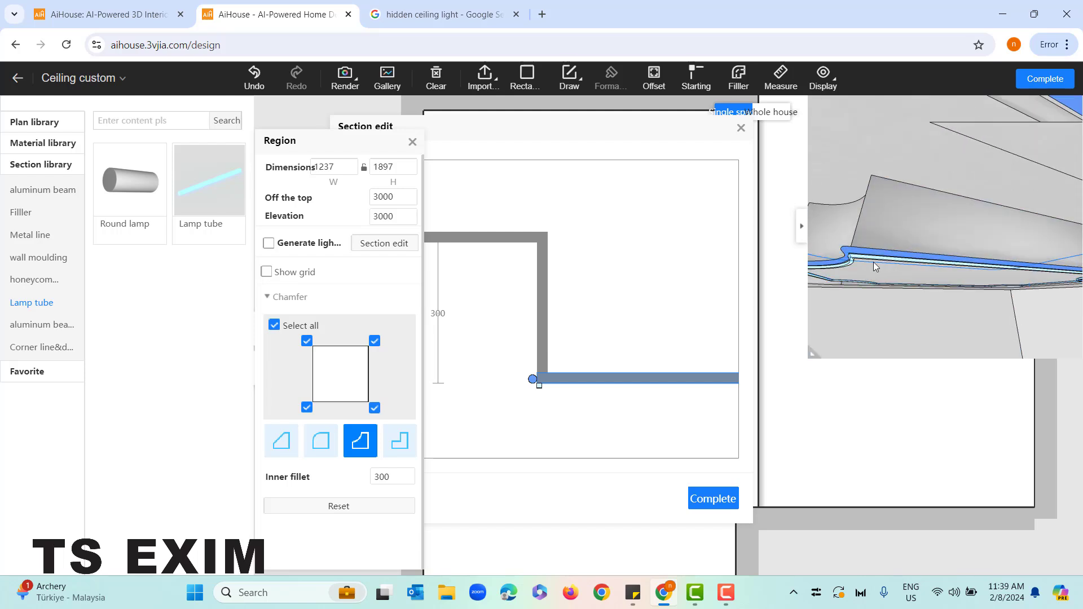
{"action": "scroll", "coordinate": [874, 266], "scroll_direction": "down", "scroll_amount": 4}
{"action": "left_click_drag", "start_coordinate": [962, 272], "coordinate": [903, 259]}
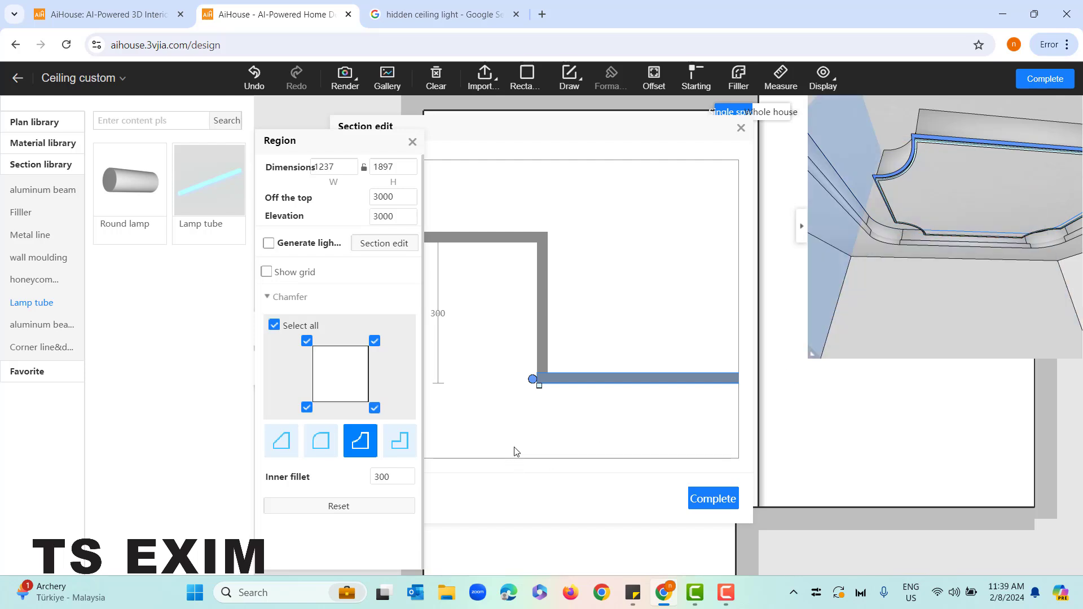
Delete the Round lamp and the Lamp tube from the inner region's section, and close the section editor and region settings
{"action": "scroll", "coordinate": [535, 429], "scroll_direction": "up", "scroll_amount": 1}
{"action": "left_click", "coordinate": [533, 367]}
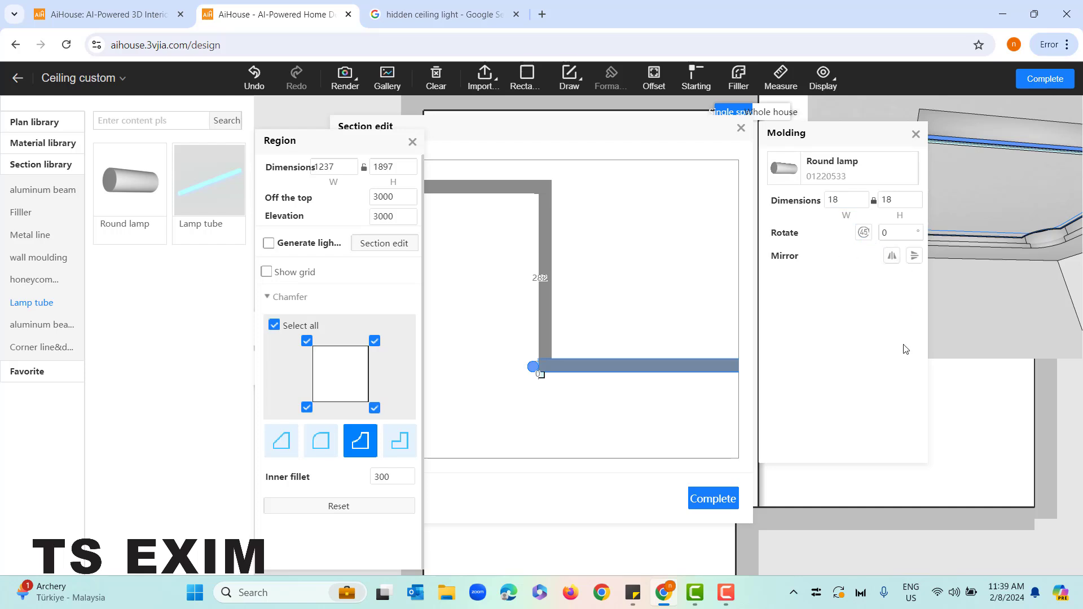
{"action": "left_click", "coordinate": [916, 133]}
{"action": "scroll", "coordinate": [561, 411], "scroll_direction": "up", "scroll_amount": 1}
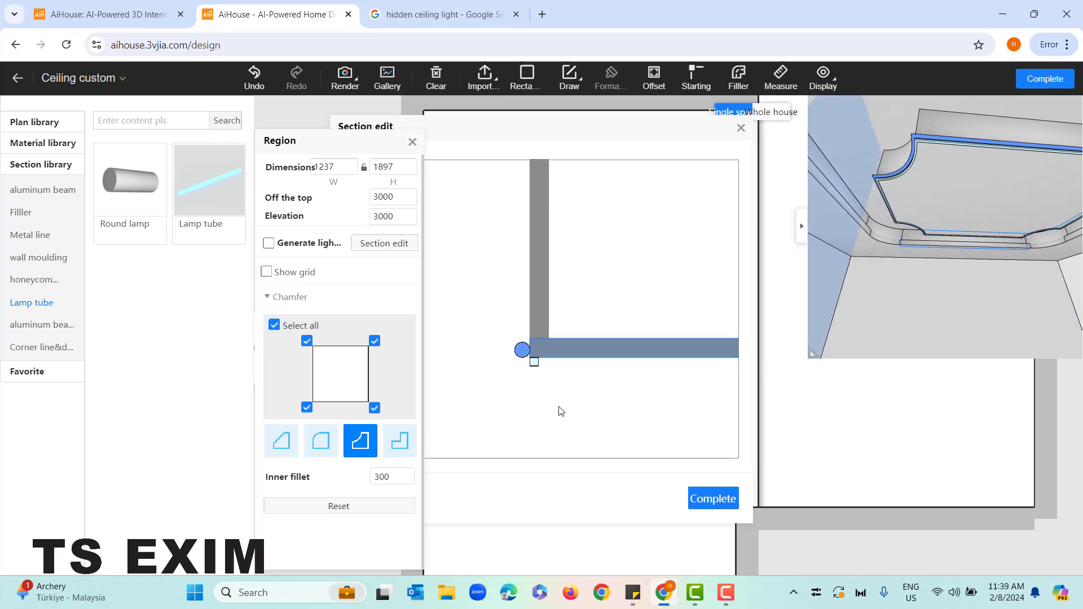
{"action": "left_click", "coordinate": [523, 357]}
{"action": "key", "text": "Delete"}
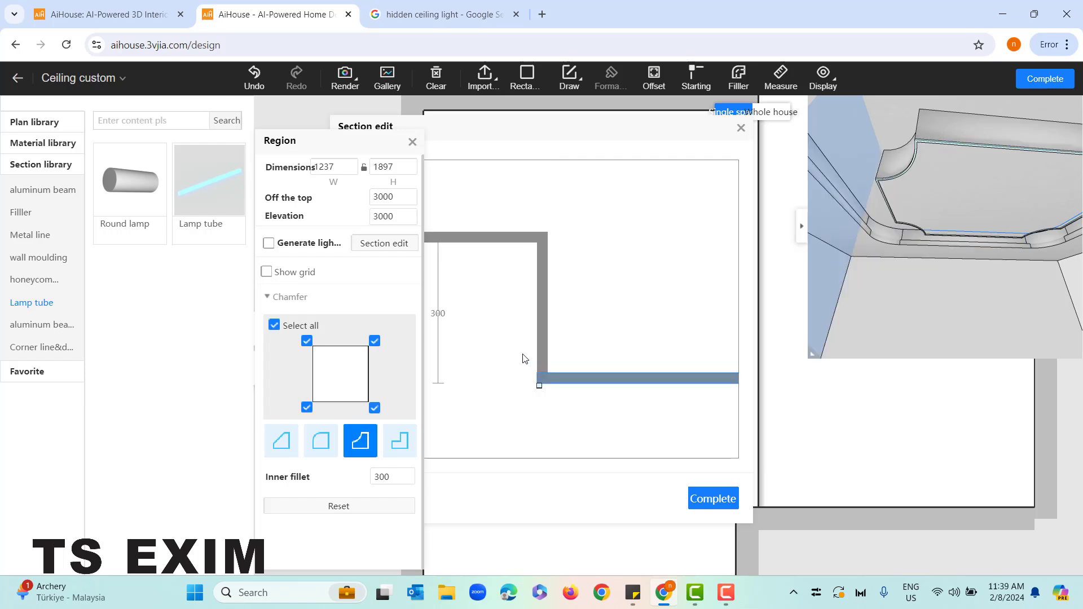
{"action": "left_click", "coordinate": [540, 388]}
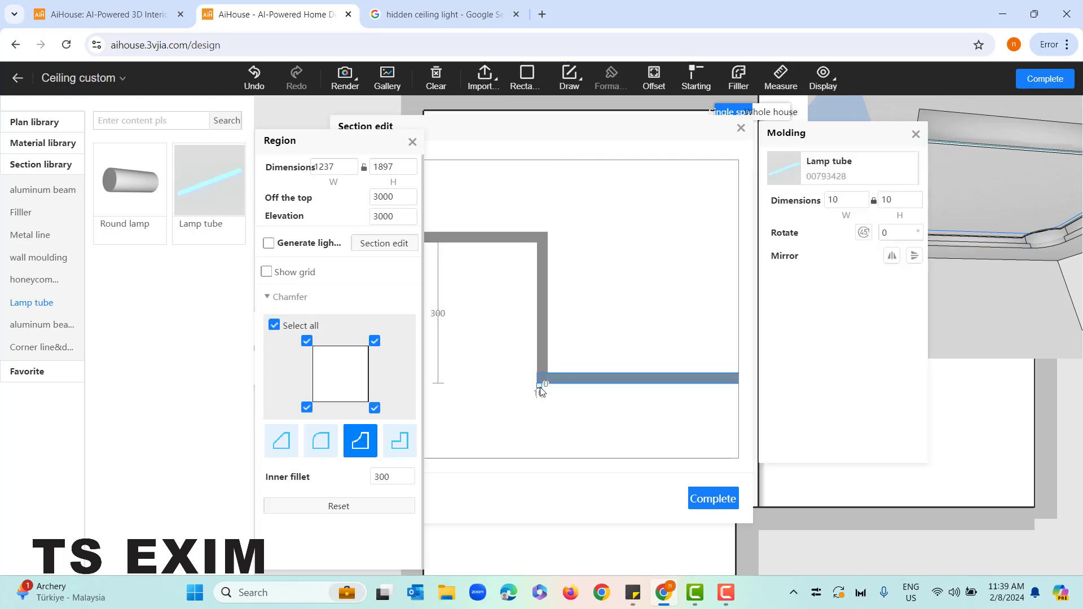
{"action": "key", "text": "Delete"}
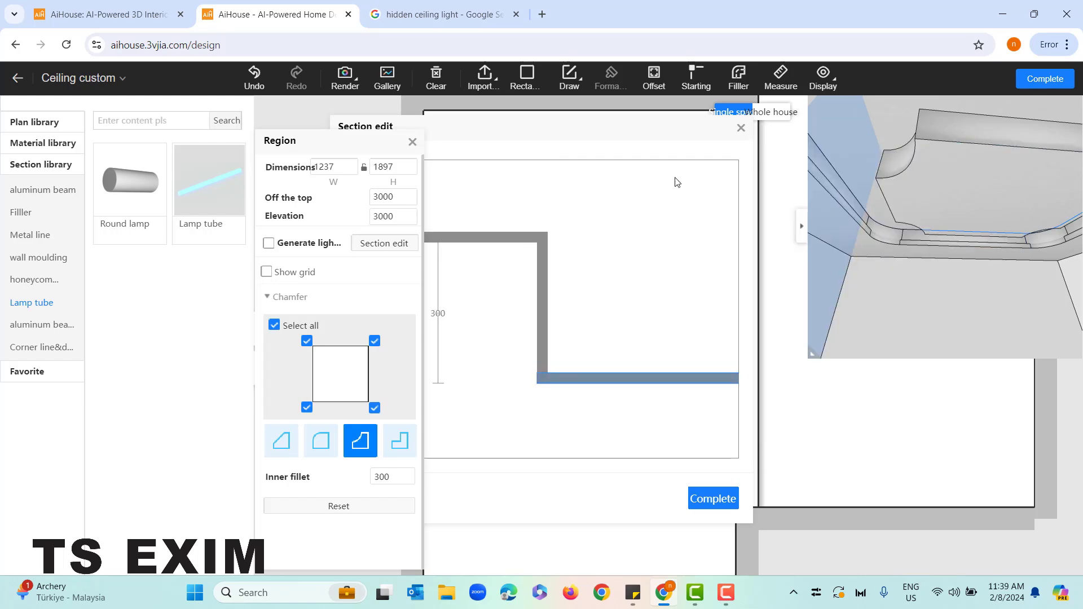
{"action": "left_click", "coordinate": [740, 129]}
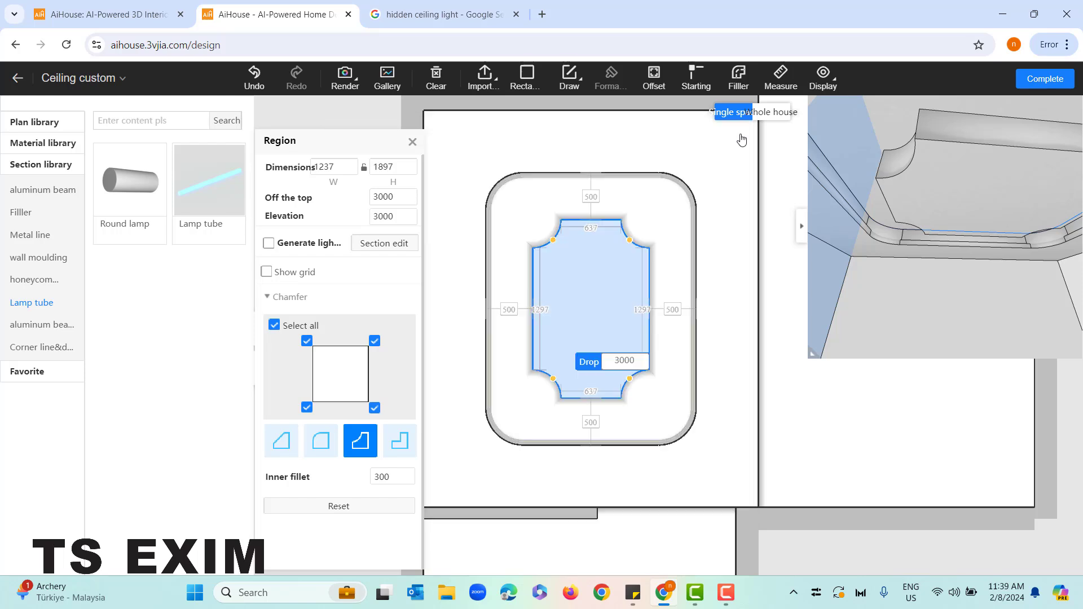
{"action": "left_click", "coordinate": [395, 253]}
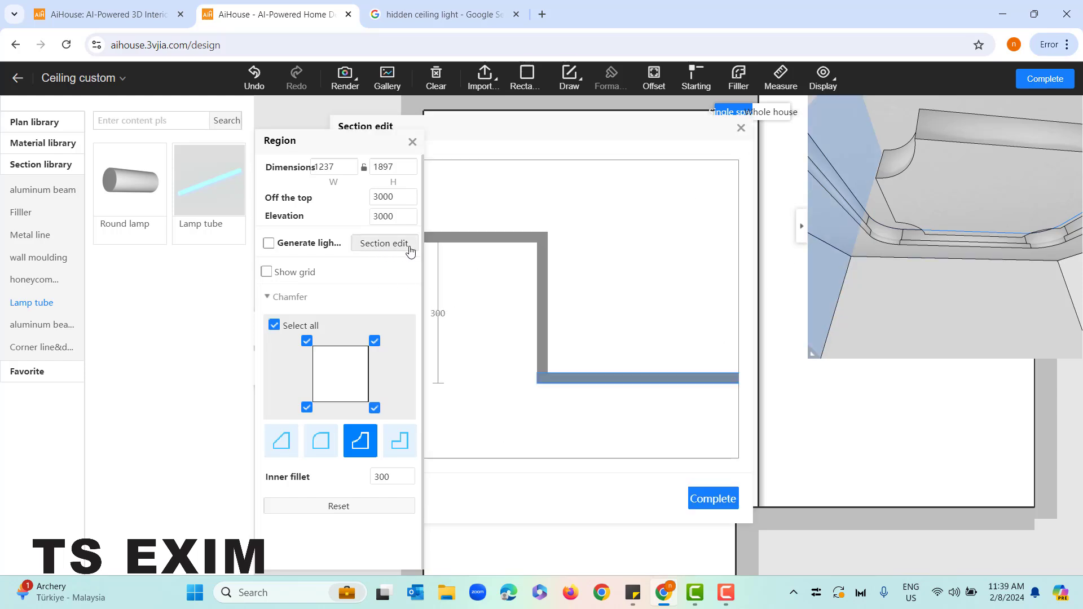
{"action": "left_click", "coordinate": [741, 131]}
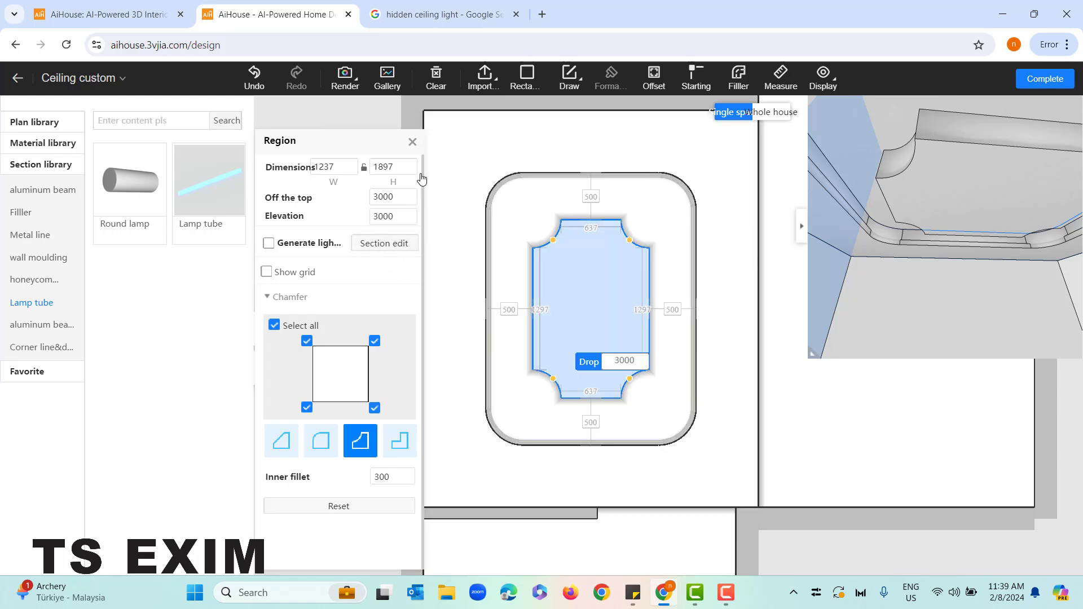
{"action": "left_click", "coordinate": [413, 142]}
Offset the adjacent long room's ceiling outline inward by about 799 to create a rectangular region
{"action": "scroll", "coordinate": [745, 402], "scroll_direction": "down", "scroll_amount": 2}
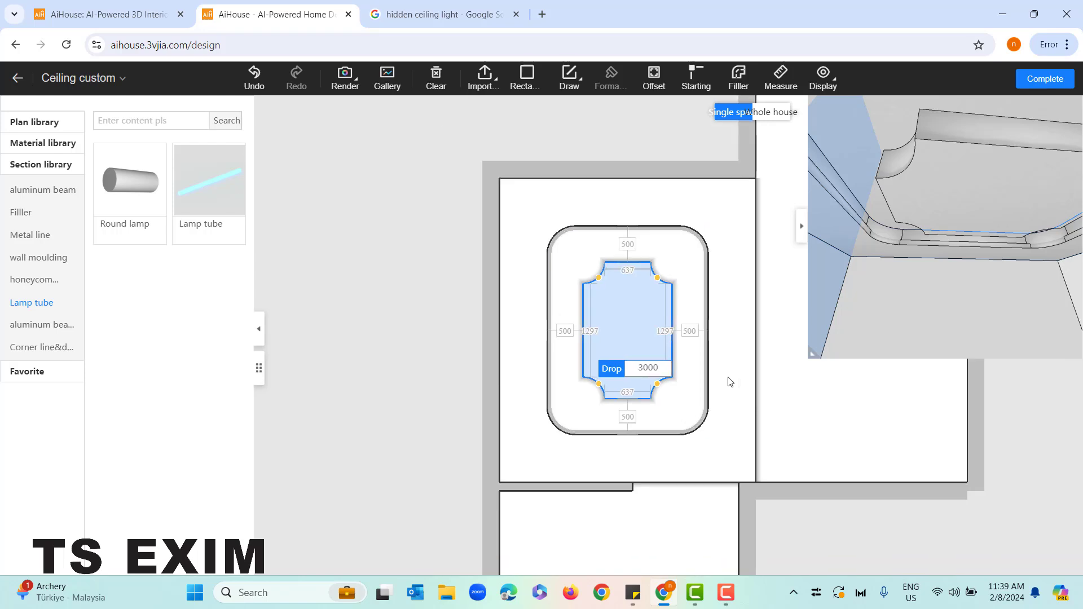
{"action": "left_click_drag", "start_coordinate": [482, 198], "coordinate": [370, 191]}
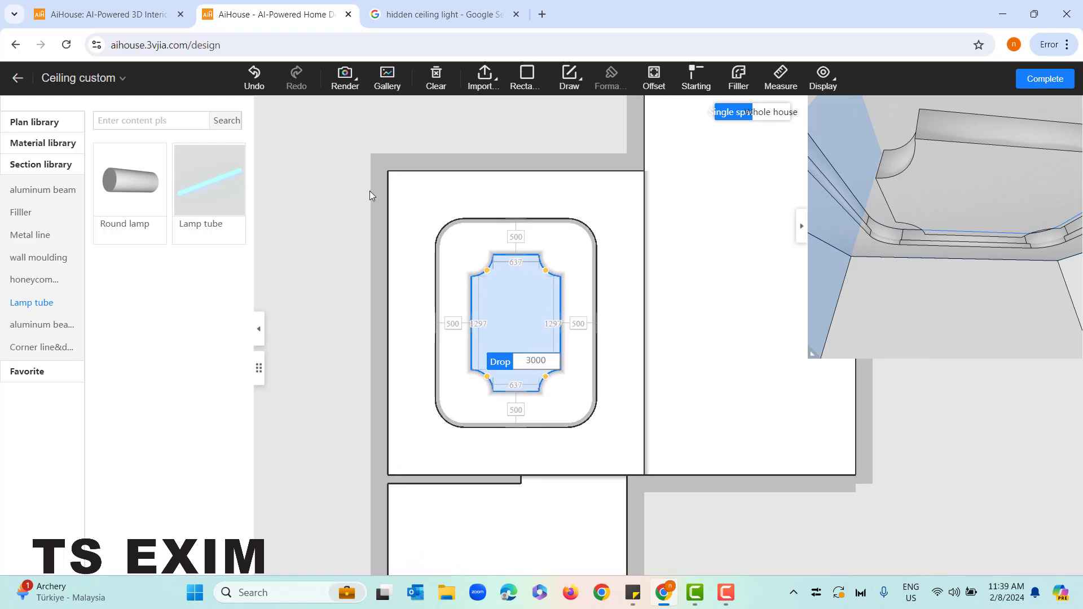
{"action": "left_click", "coordinate": [422, 124]}
{"action": "scroll", "coordinate": [498, 232], "scroll_direction": "down", "scroll_amount": 1}
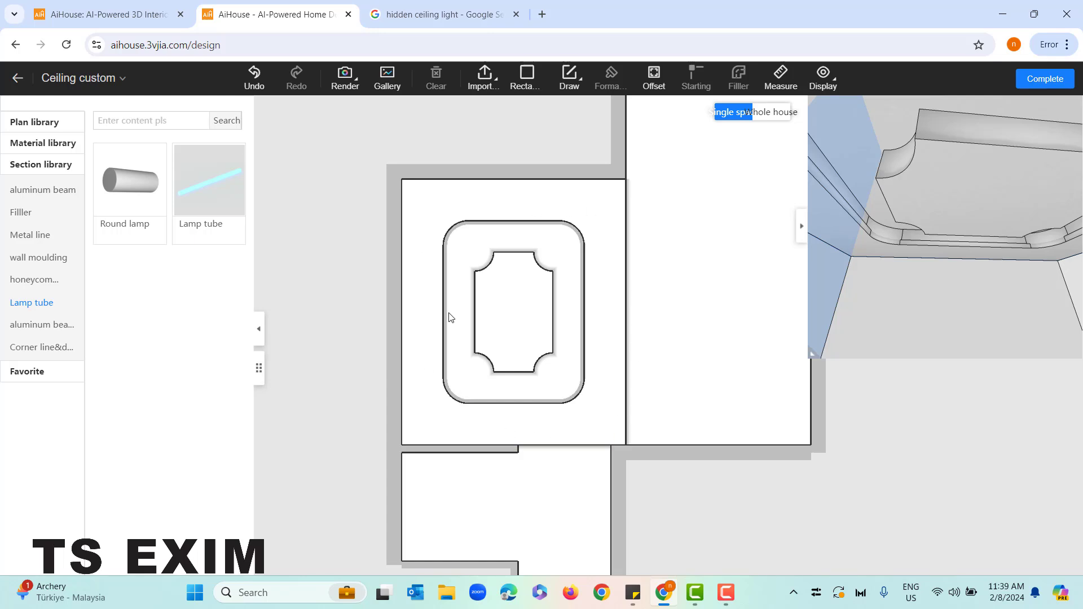
{"action": "left_click_drag", "start_coordinate": [587, 127], "coordinate": [423, 190]}
{"action": "scroll", "coordinate": [409, 200], "scroll_direction": "down", "scroll_amount": 2}
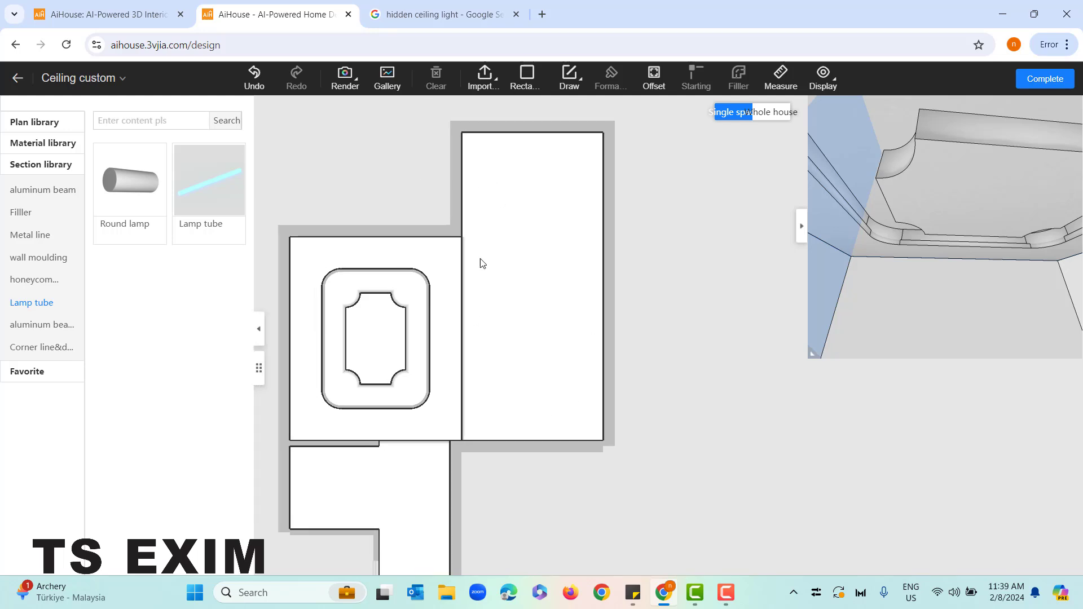
{"action": "left_click_drag", "start_coordinate": [640, 248], "coordinate": [657, 256]}
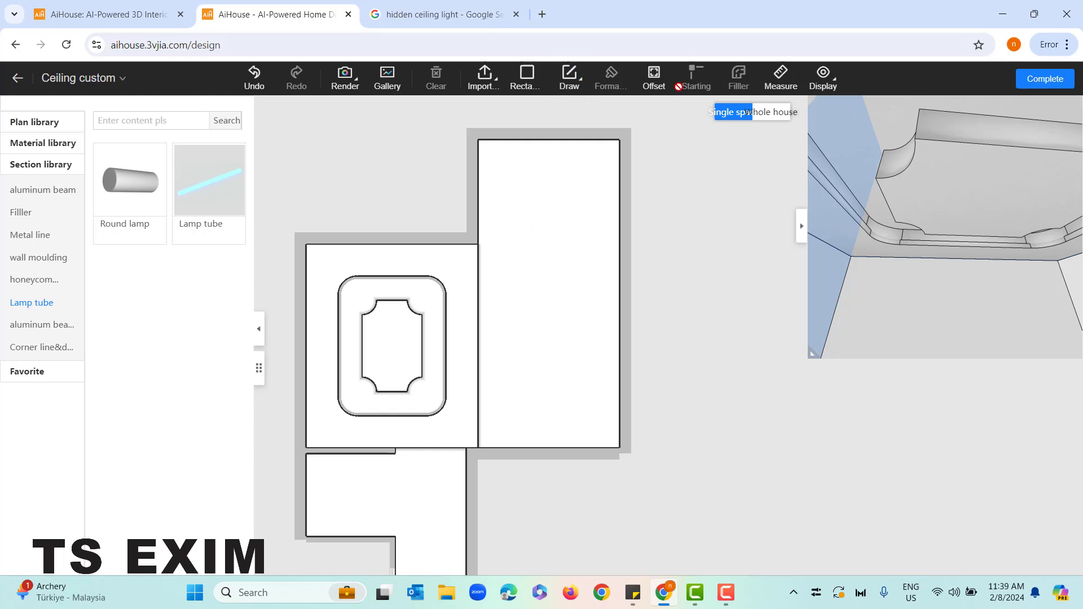
{"action": "left_click", "coordinate": [653, 79]}
{"action": "left_click", "coordinate": [583, 273]}
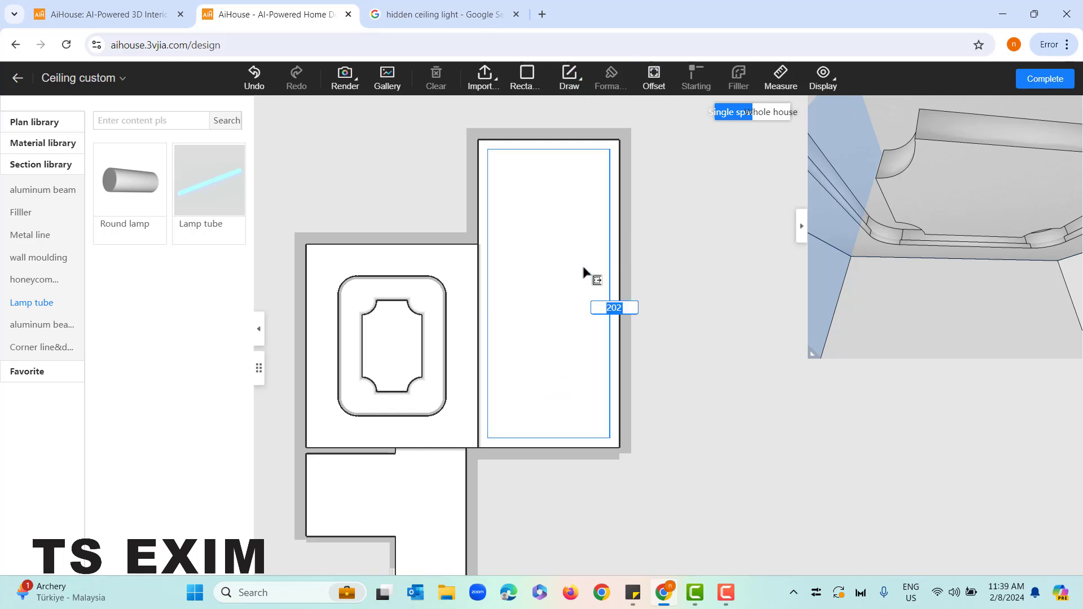
{"action": "left_click", "coordinate": [582, 231]}
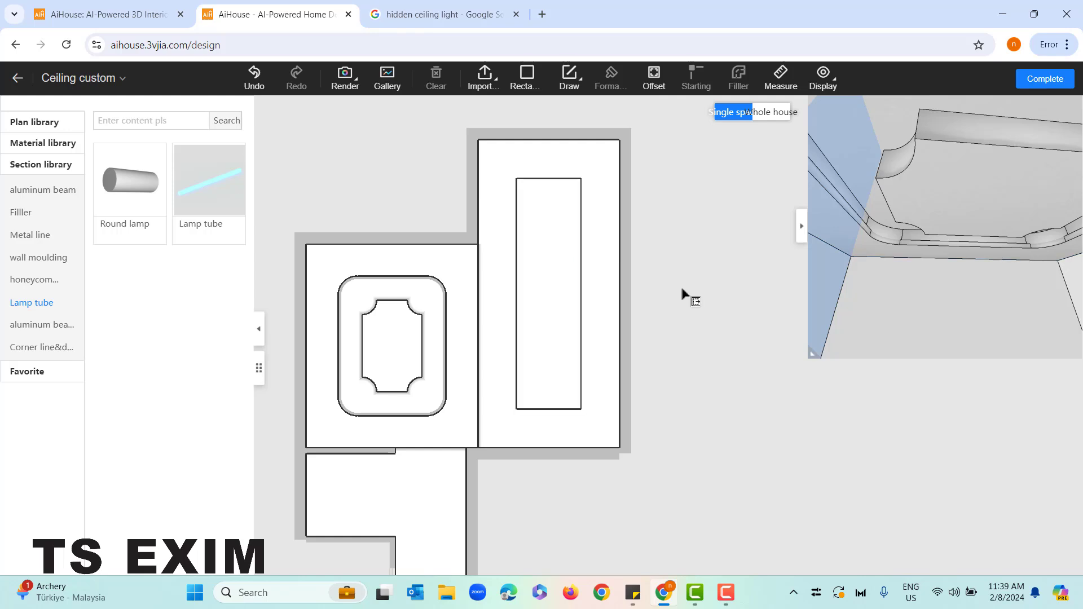
{"action": "right_click", "coordinate": [556, 223]}
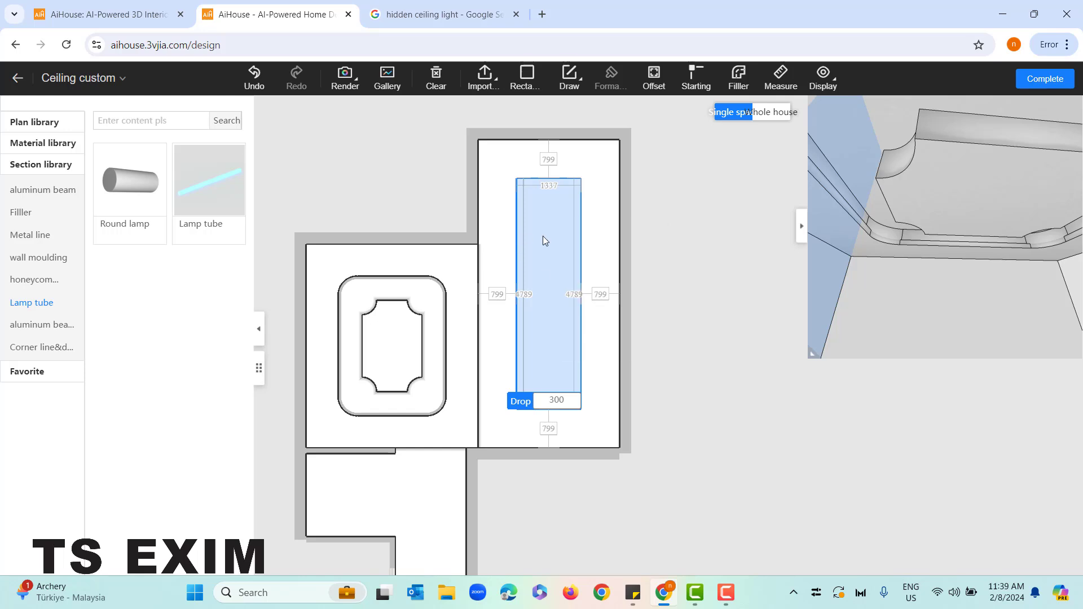
Add the round Down lamp with the dark inner ring from the cloud materials along all four sides of the new rectangular region
{"action": "right_click", "coordinate": [543, 236]}
{"action": "left_click", "coordinate": [581, 273]}
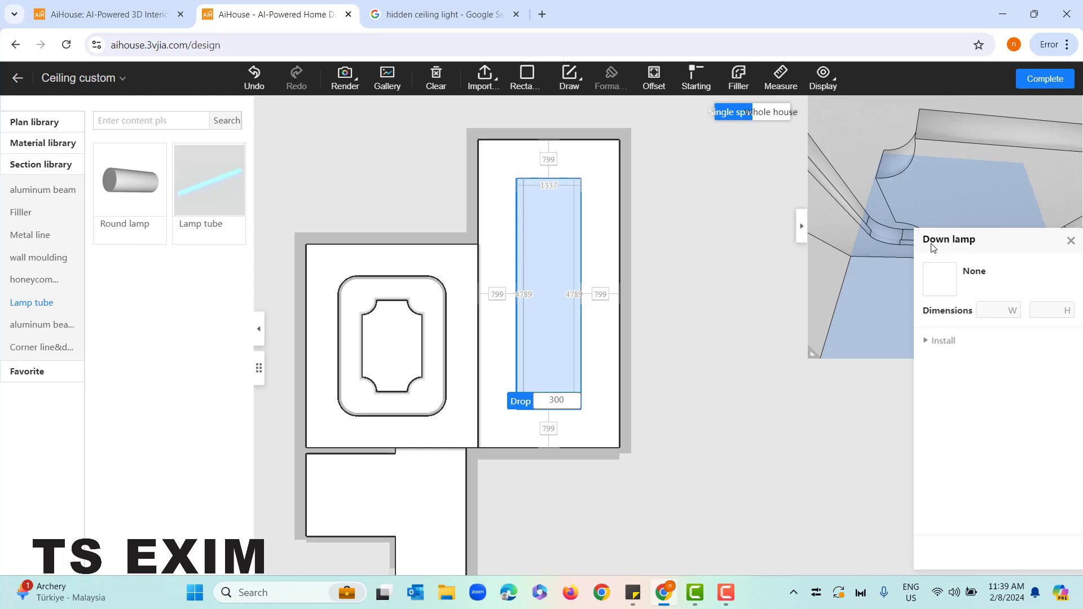
{"action": "left_click", "coordinate": [940, 281]}
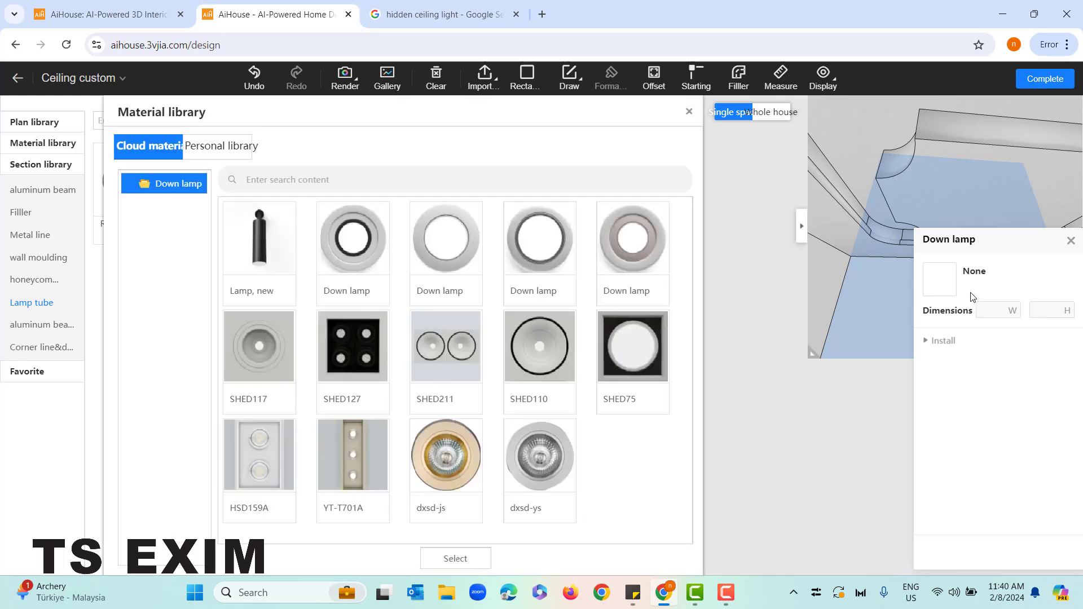
{"action": "left_click", "coordinate": [353, 239]}
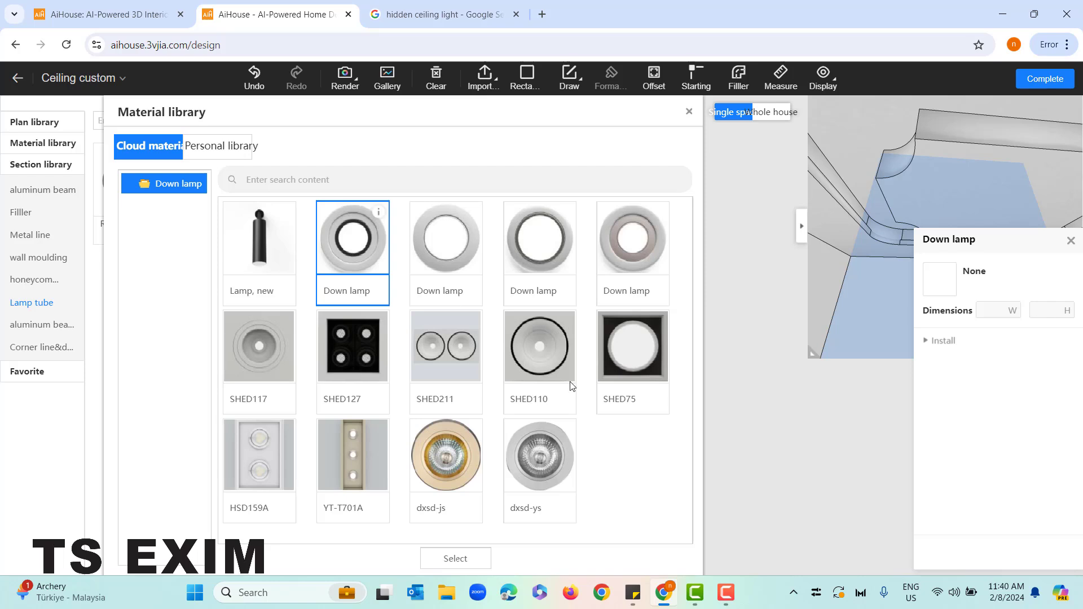
{"action": "left_click", "coordinate": [455, 558]}
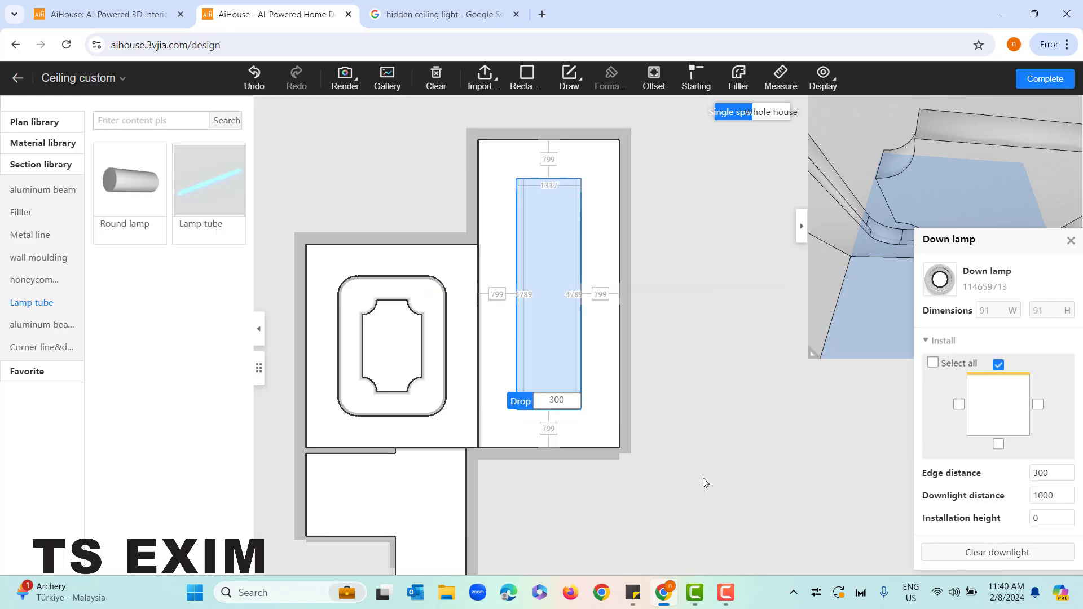
{"action": "left_click", "coordinate": [933, 363]}
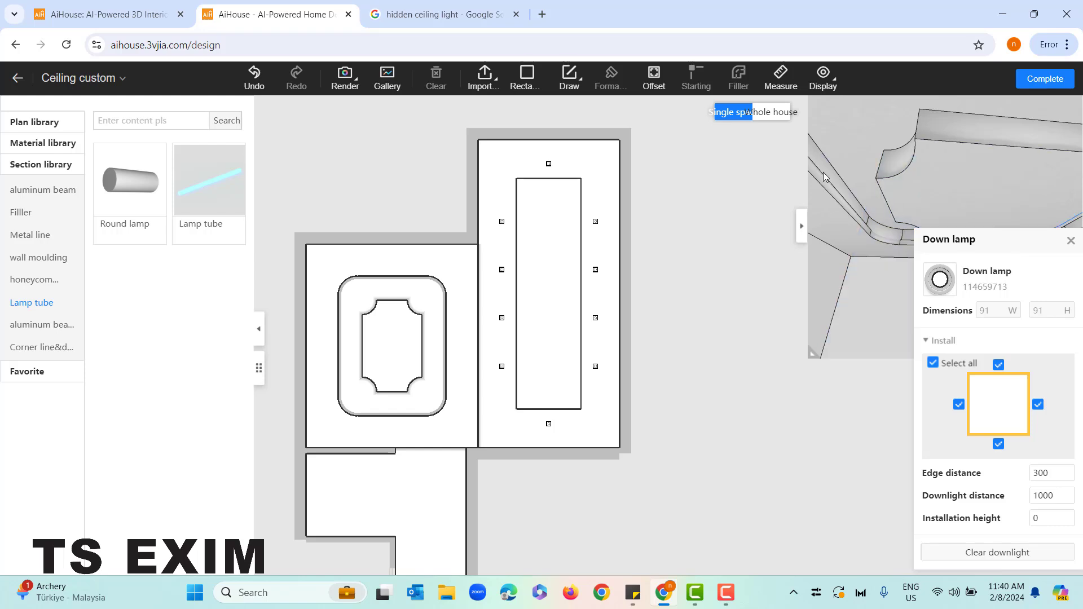
Try downlight edge distances of 500 and 200, and return the edge distance to 300
{"action": "left_click", "coordinate": [1038, 473]}
{"action": "left_click_drag", "start_coordinate": [1037, 474], "coordinate": [1034, 474]}
{"action": "type", "text": "5"}
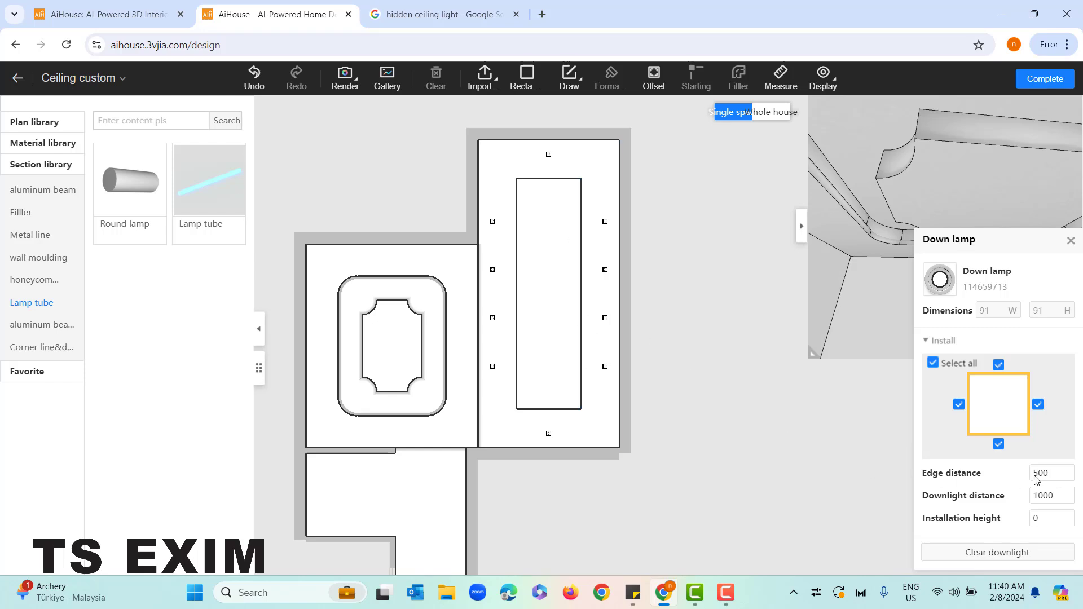
{"action": "left_click", "coordinate": [1038, 475]}
{"action": "type", "text": "2"}
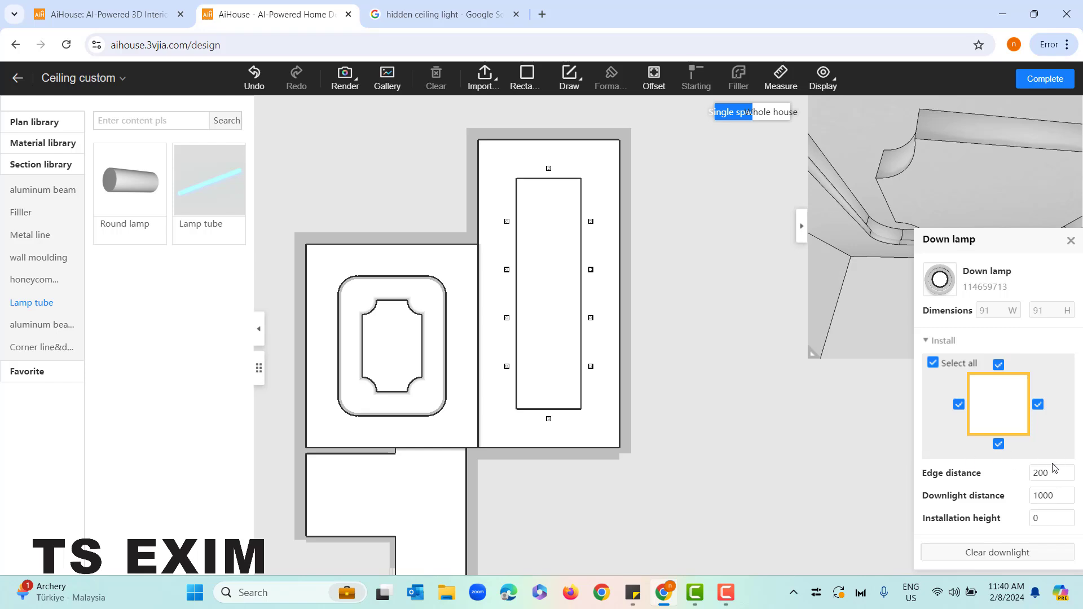
{"action": "left_click", "coordinate": [1038, 472]}
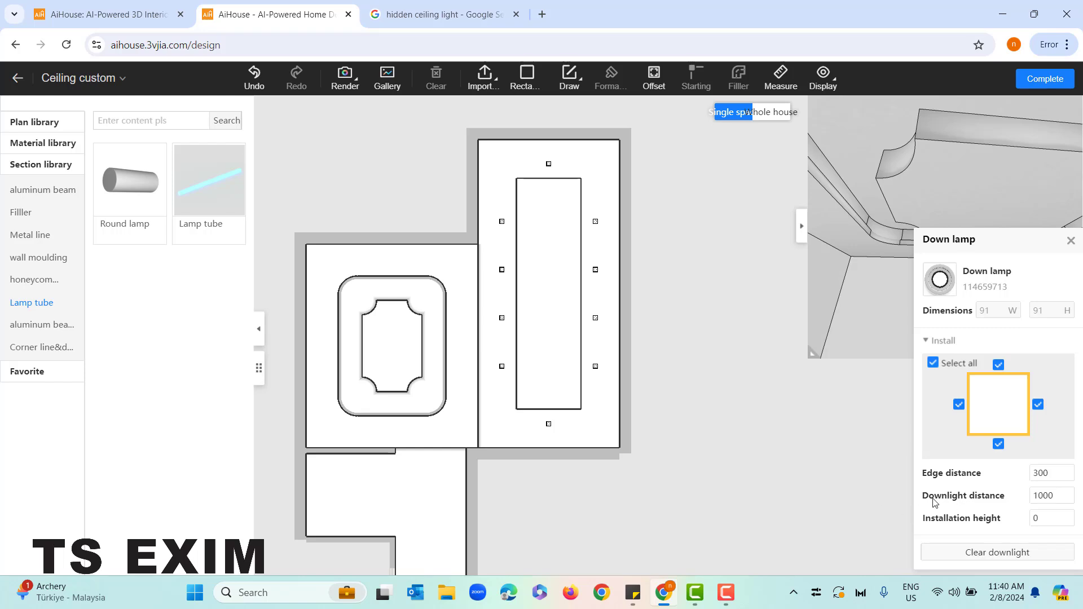
Try a downlight distance of 600 around the rectangular region
{"action": "left_click", "coordinate": [1041, 496]}
{"action": "left_click_drag", "start_coordinate": [1041, 496], "coordinate": [1035, 497]}
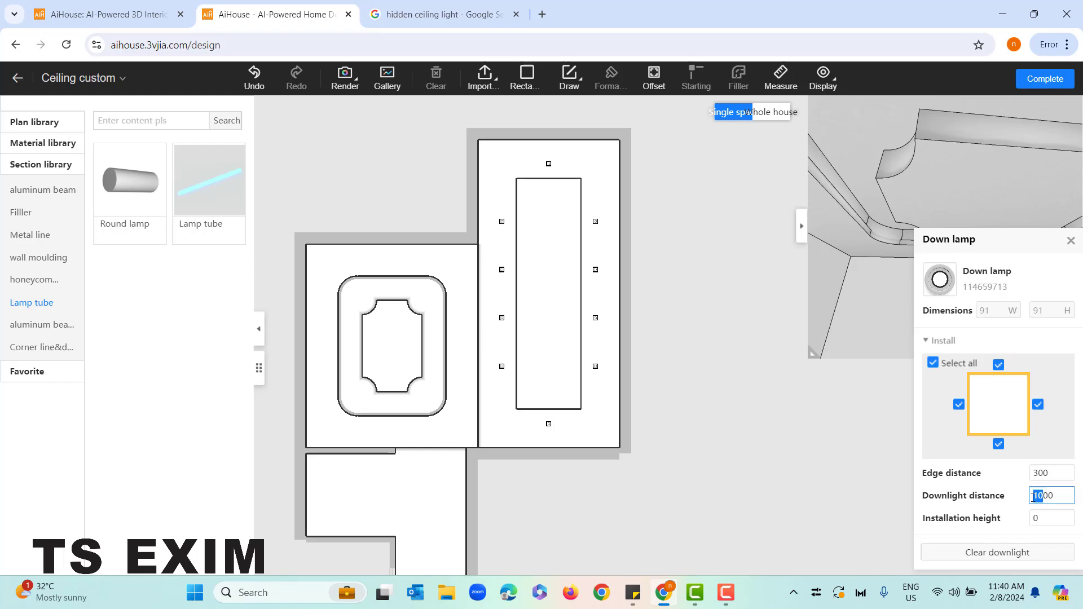
{"action": "type", "text": "6"}
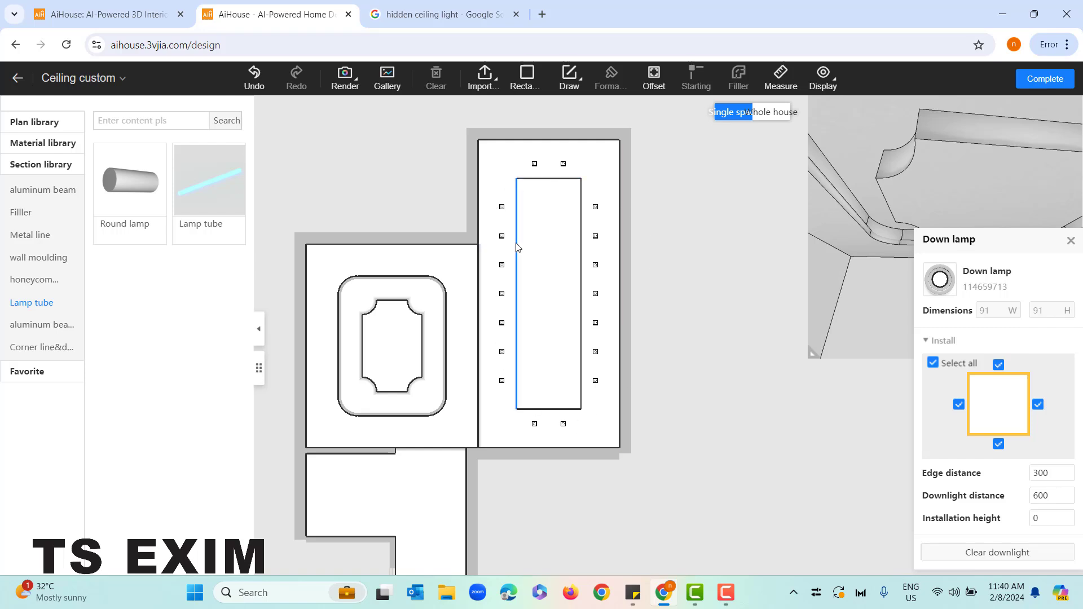
Set the downlight distance around the rectangular region to 1200
{"action": "left_click", "coordinate": [1035, 494]}
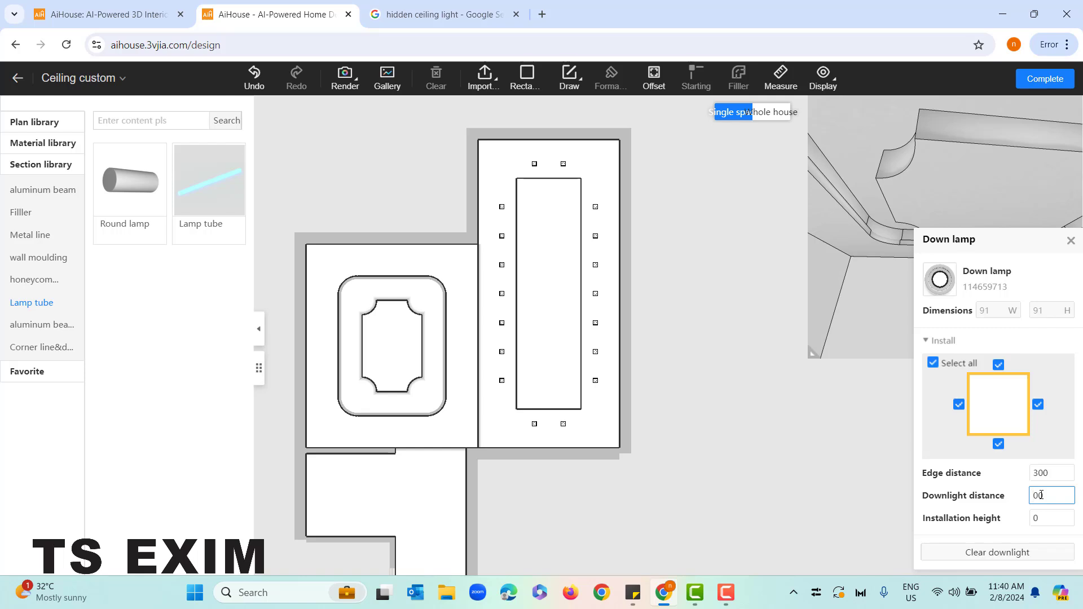
{"action": "type", "text": "12"}
{"action": "key", "text": "Return"}
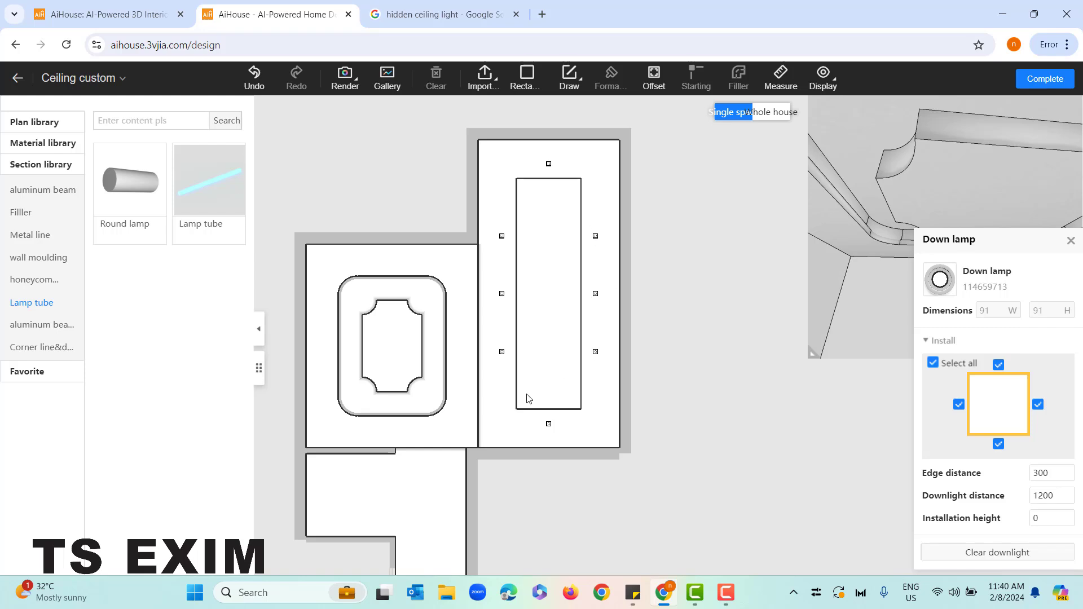
Examine the downlights around the rectangular region in the plan and in an enlarged 3D preview, and shrink the preview again
{"action": "scroll", "coordinate": [524, 239], "scroll_direction": "up", "scroll_amount": 3}
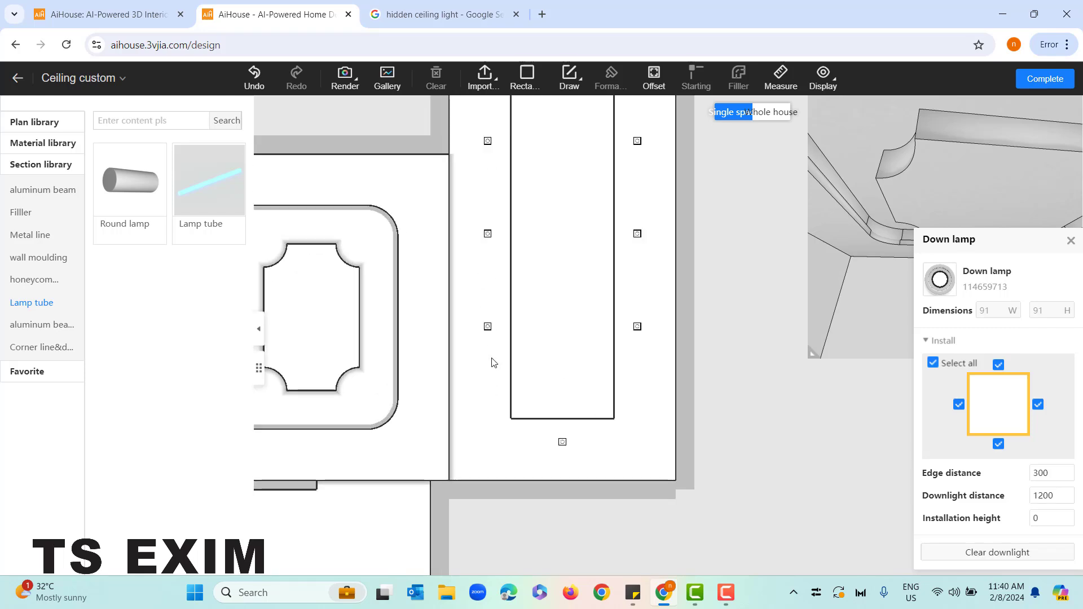
{"action": "scroll", "coordinate": [493, 363], "scroll_direction": "down", "scroll_amount": 2}
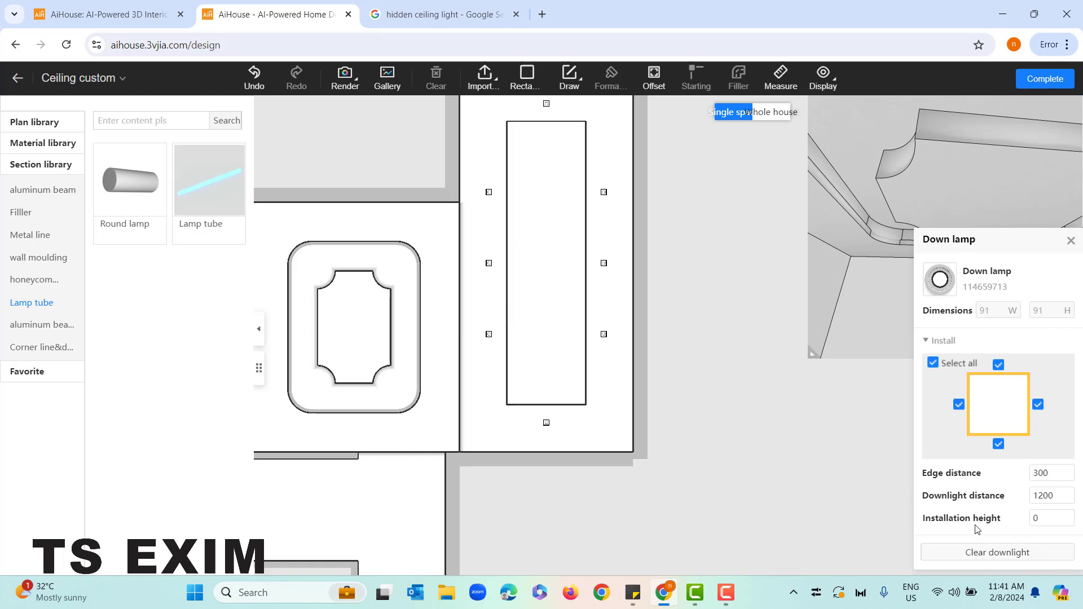
{"action": "left_click_drag", "start_coordinate": [954, 138], "coordinate": [1024, 191]}
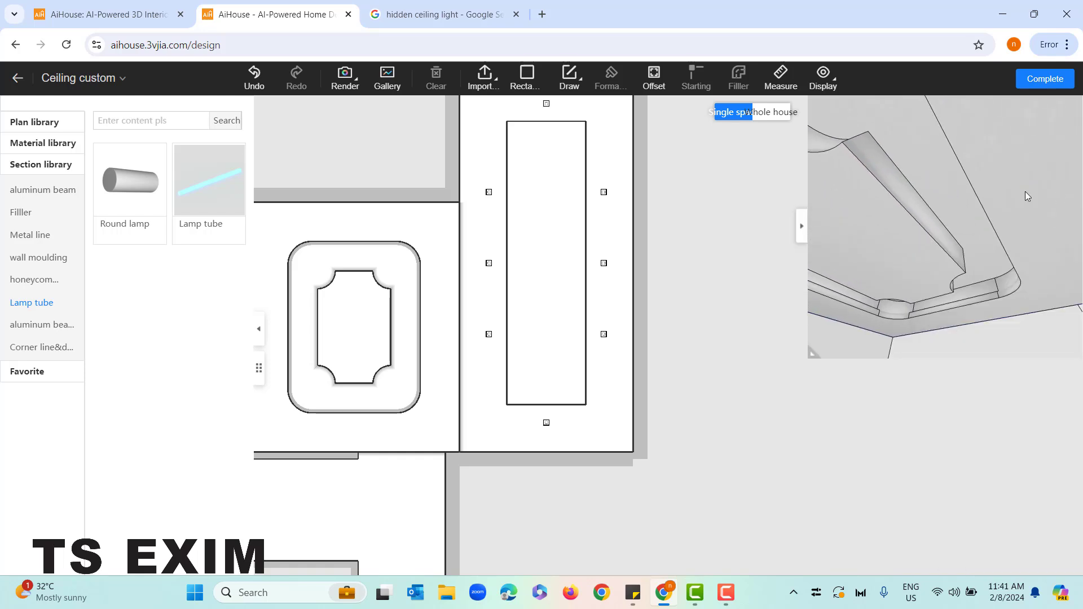
{"action": "left_click_drag", "start_coordinate": [906, 187], "coordinate": [830, 137]}
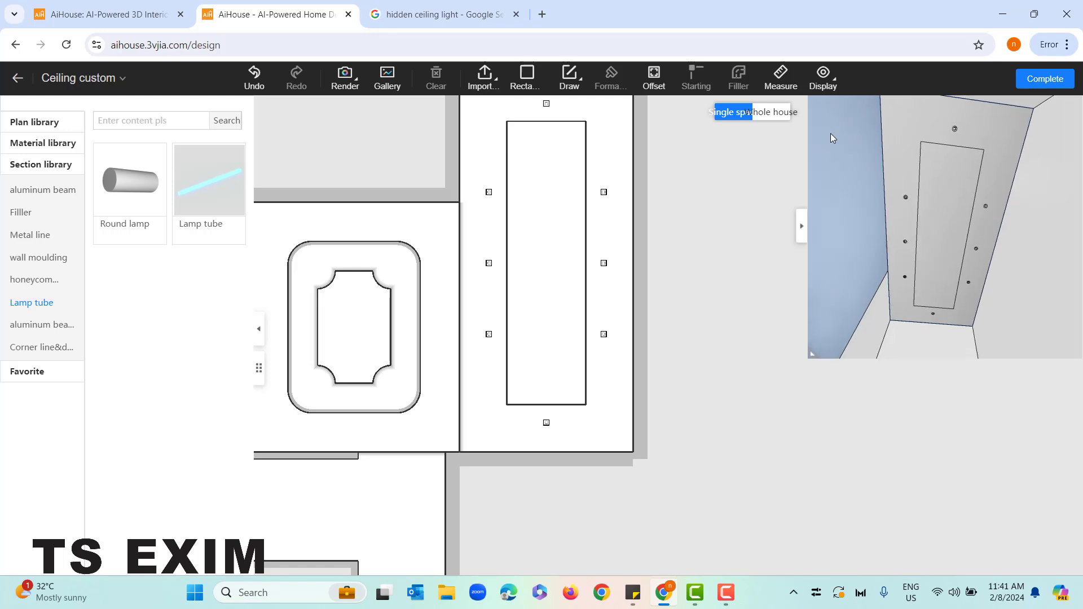
{"action": "left_click_drag", "start_coordinate": [819, 363], "coordinate": [708, 416]}
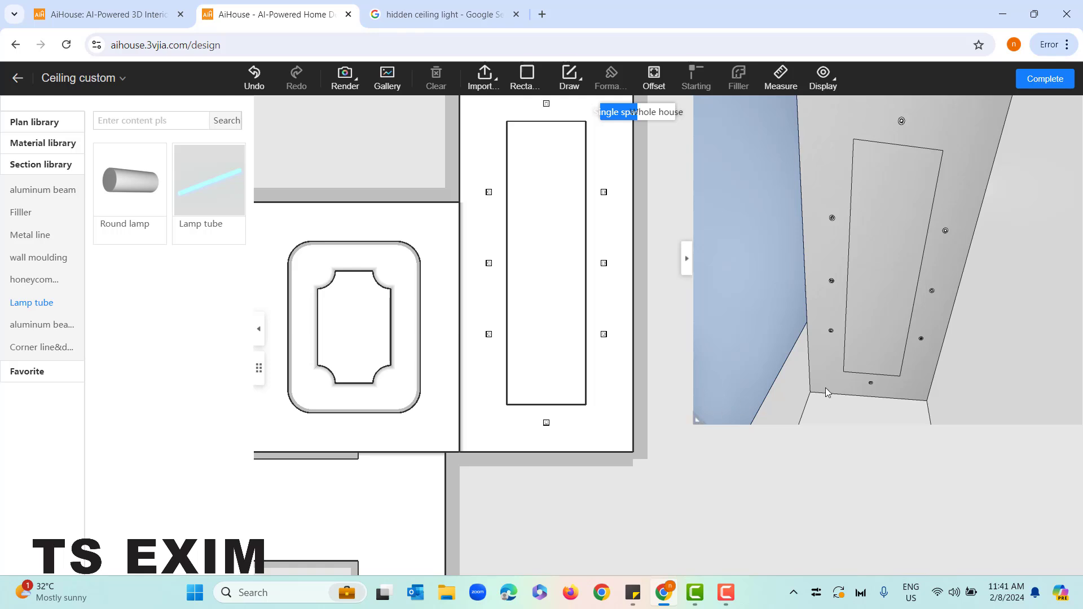
{"action": "left_click_drag", "start_coordinate": [825, 389], "coordinate": [884, 373]}
Delete the inner rectangular region together with its downlights from the tall ceiling area
{"action": "scroll", "coordinate": [671, 330], "scroll_direction": "down", "scroll_amount": 1}
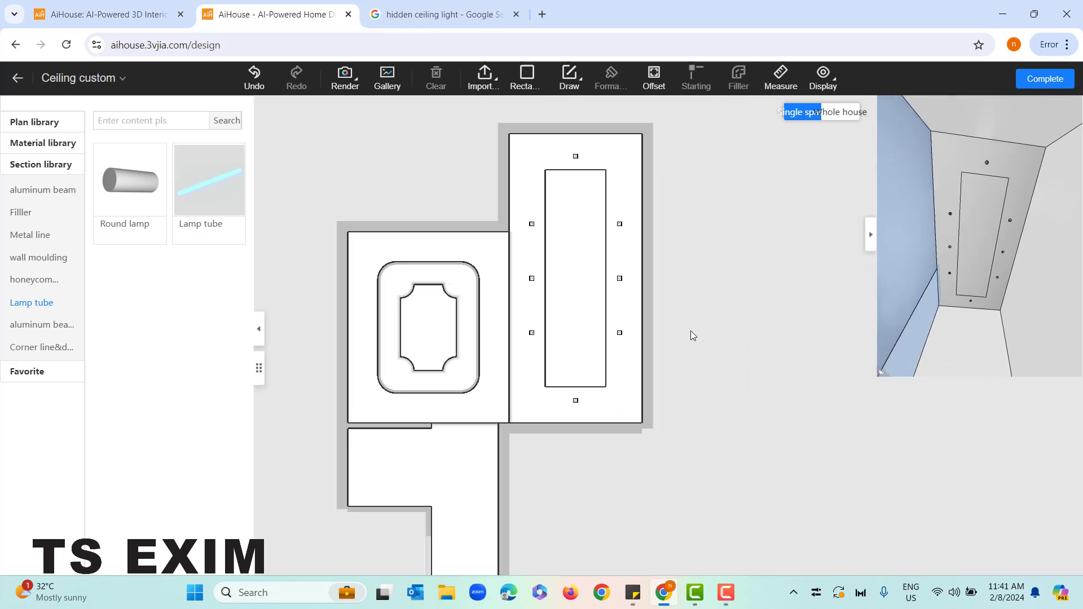
{"action": "left_click", "coordinate": [590, 248]}
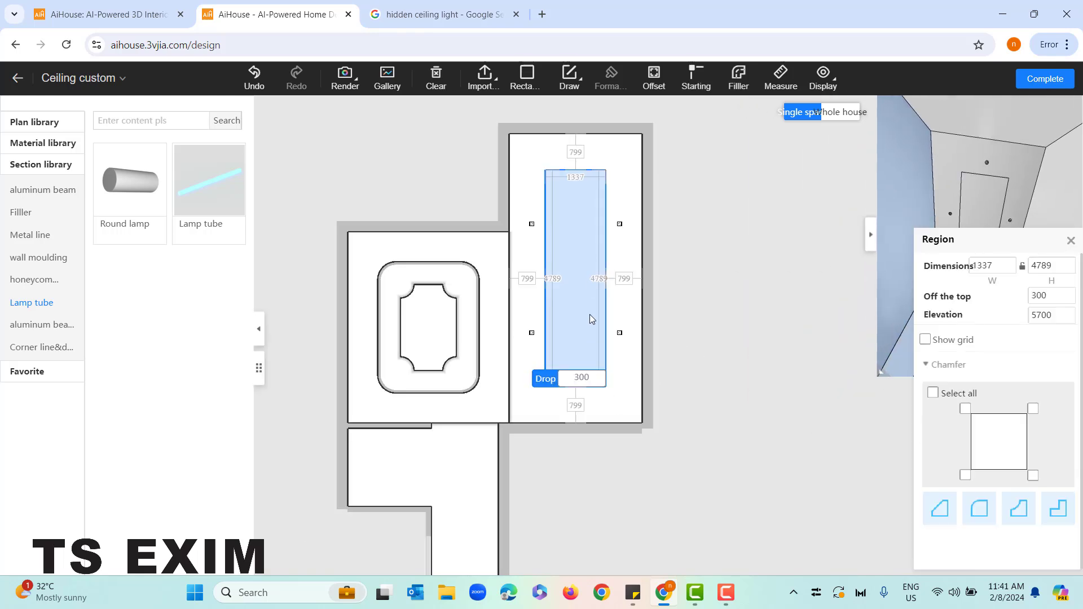
{"action": "key", "text": "Delete"}
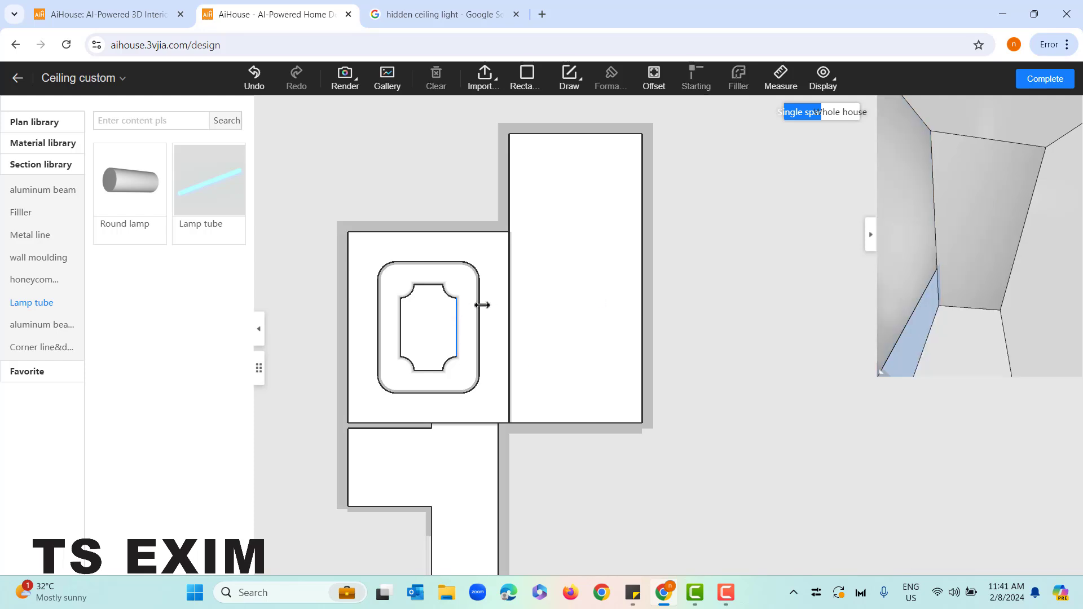
Install the library's ring-shaped down lamp on all four sides of the rounded light-groove region
{"action": "scroll", "coordinate": [495, 306], "scroll_direction": "up", "scroll_amount": 3}
{"action": "left_click_drag", "start_coordinate": [592, 240], "coordinate": [623, 224]}
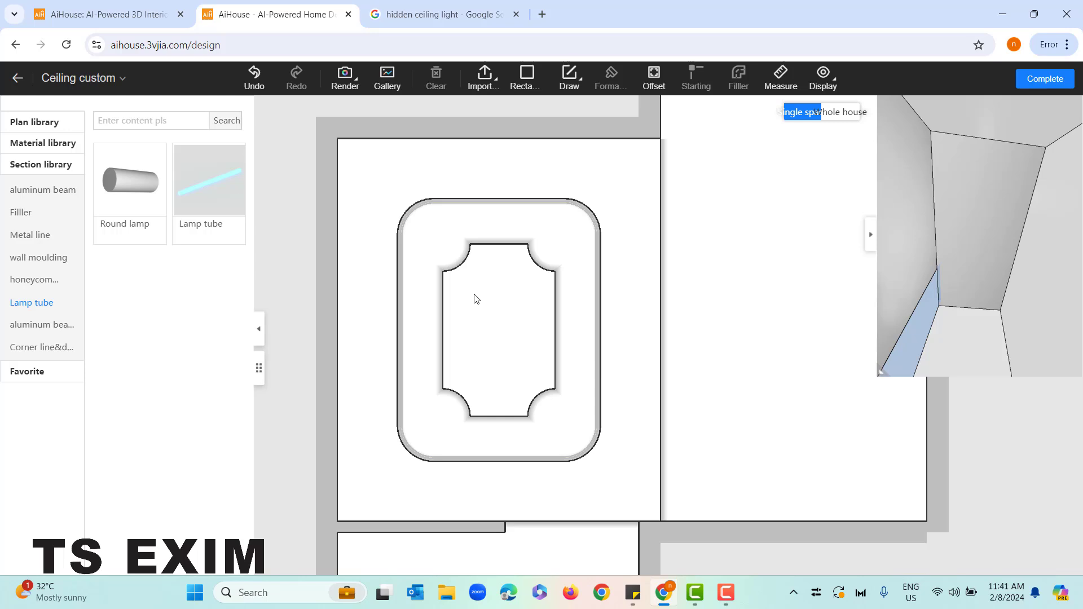
{"action": "left_click", "coordinate": [426, 282]}
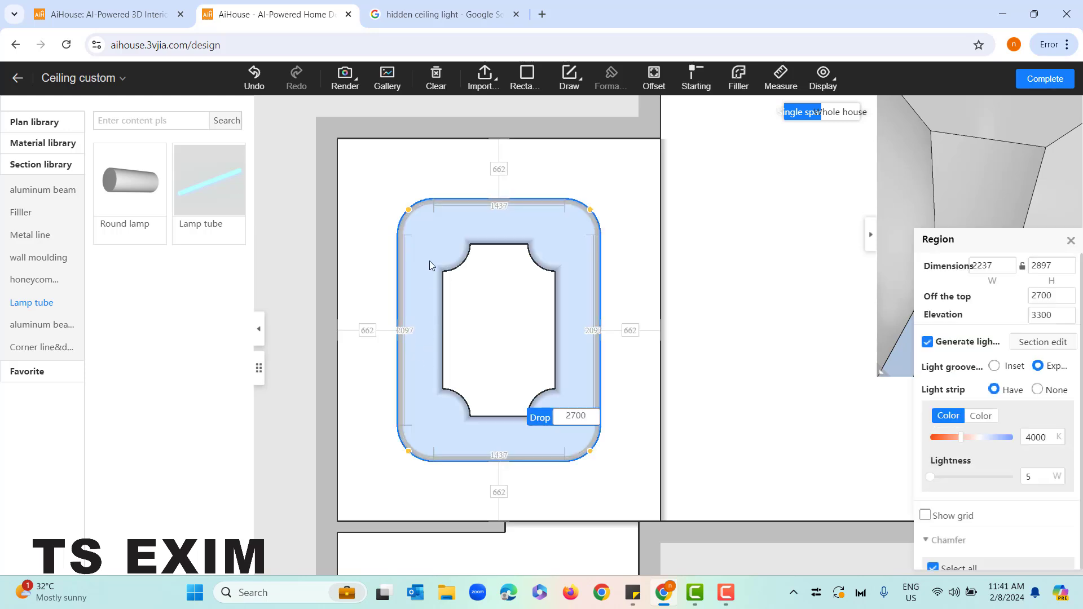
{"action": "right_click", "coordinate": [434, 235]}
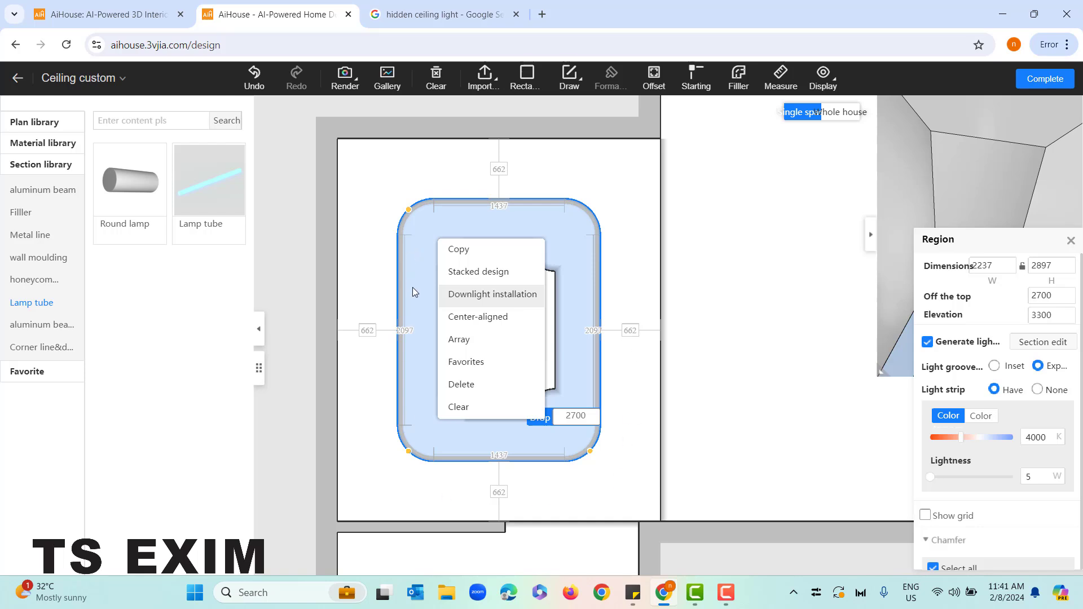
{"action": "left_click", "coordinate": [492, 295]}
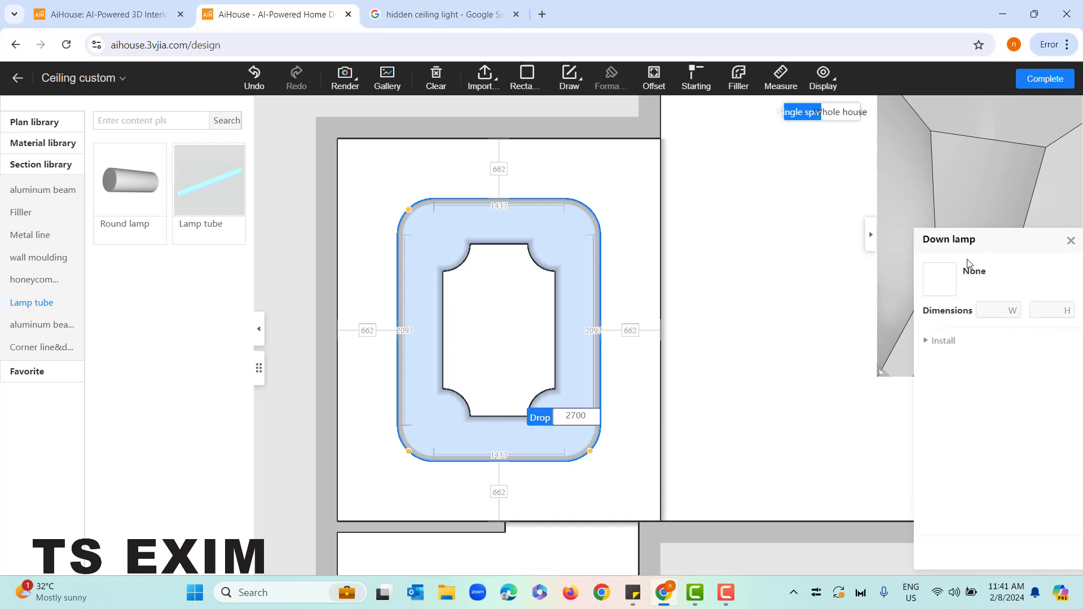
{"action": "left_click", "coordinate": [939, 285]}
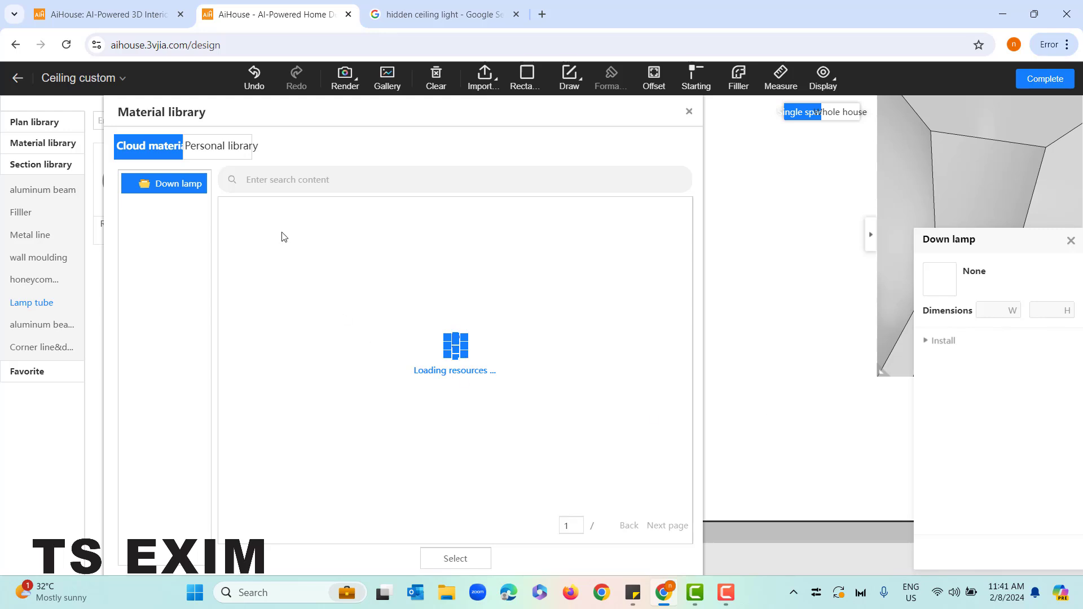
{"action": "double_click", "coordinate": [453, 246]}
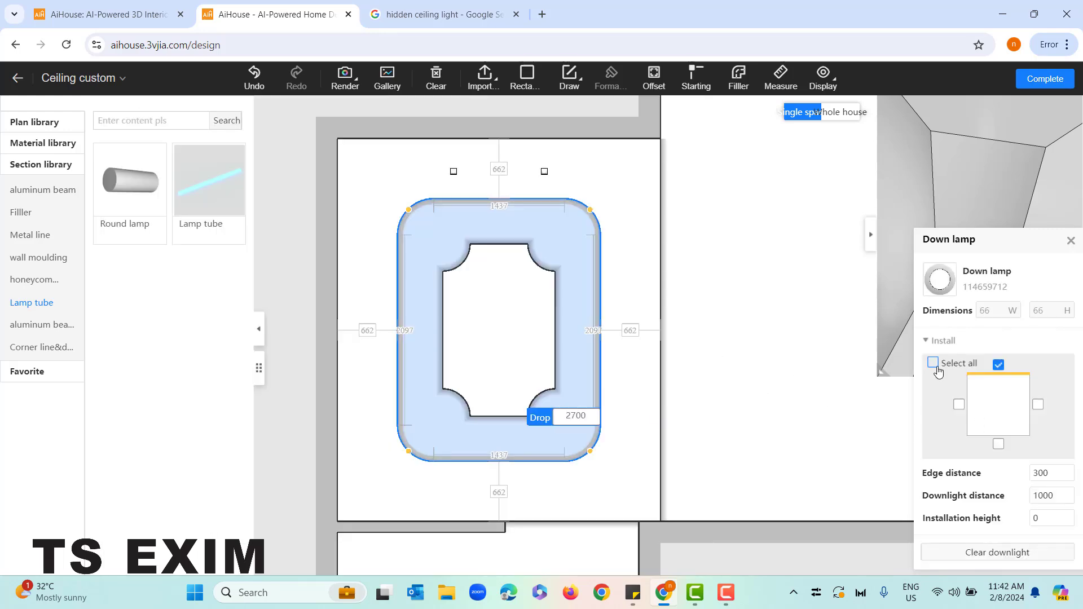
{"action": "left_click", "coordinate": [934, 363]}
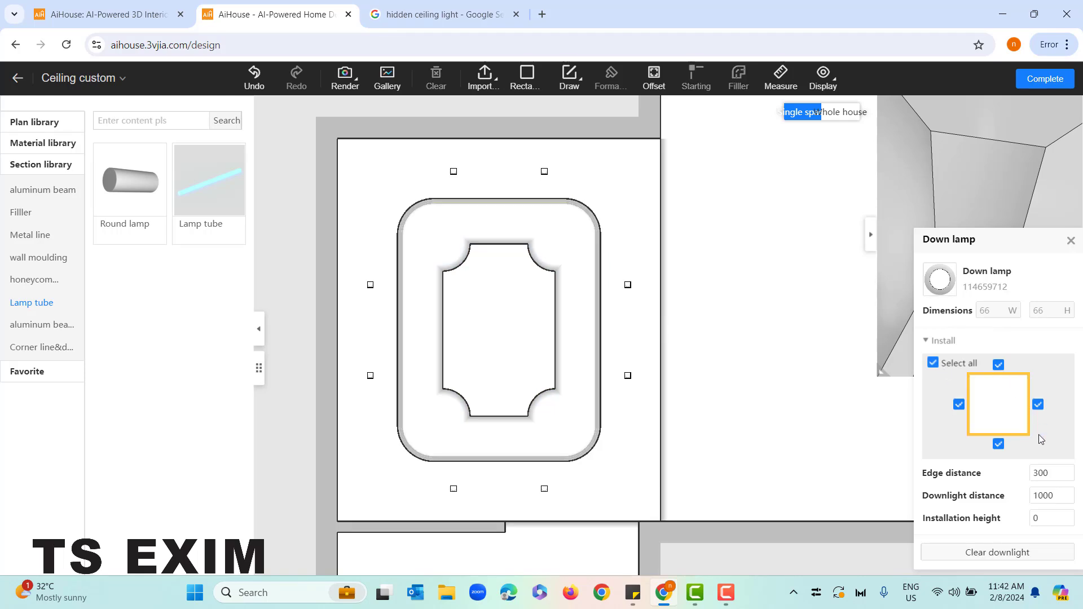
Set the downlight distance around the rounded region to 800 and close the lamp settings
{"action": "left_click", "coordinate": [1041, 495]}
{"action": "left_click_drag", "start_coordinate": [1044, 498], "coordinate": [1036, 498]}
{"action": "type", "text": "8"}
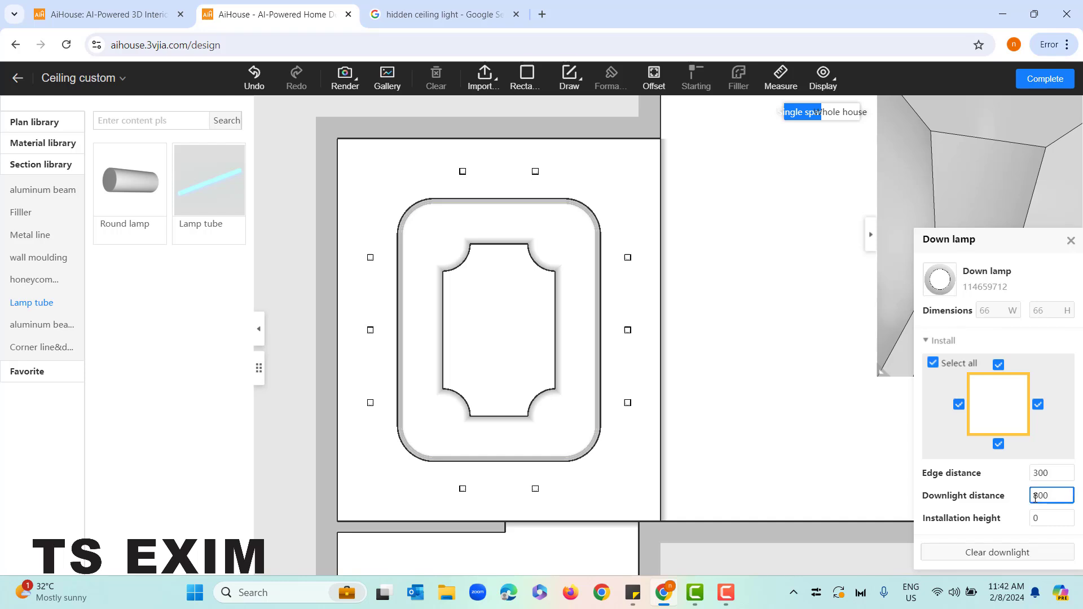
{"action": "scroll", "coordinate": [707, 413], "scroll_direction": "down", "scroll_amount": 2}
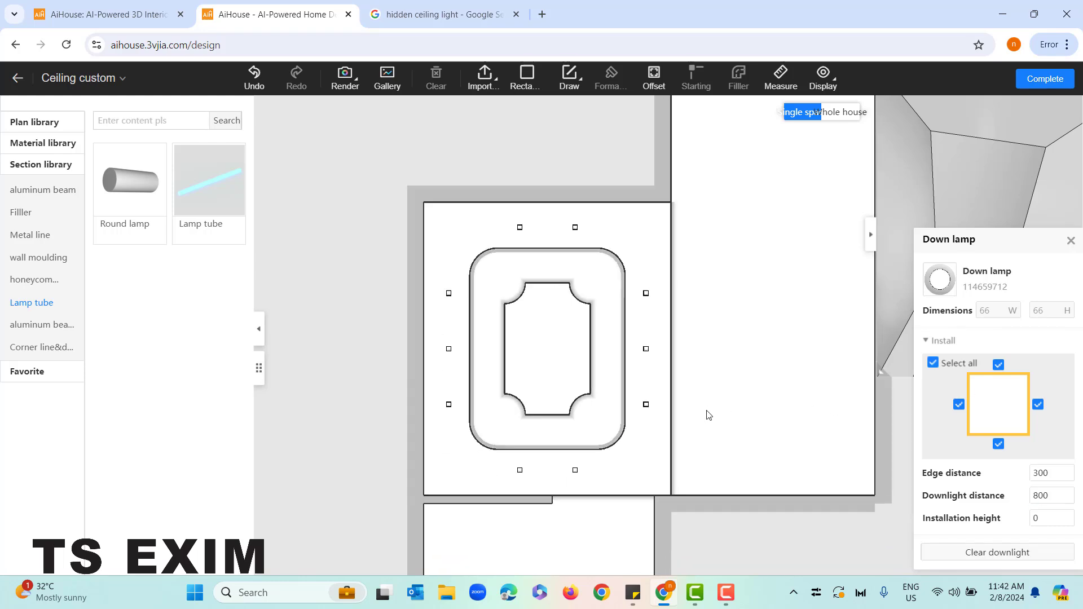
{"action": "scroll", "coordinate": [708, 412], "scroll_direction": "up", "scroll_amount": 2}
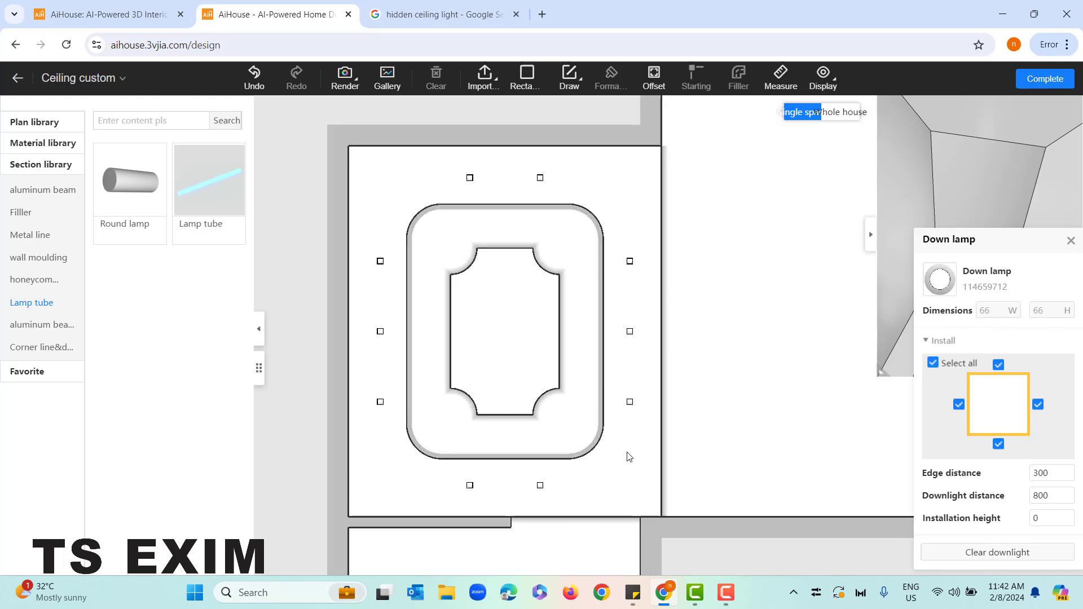
{"action": "left_click", "coordinate": [1070, 241]}
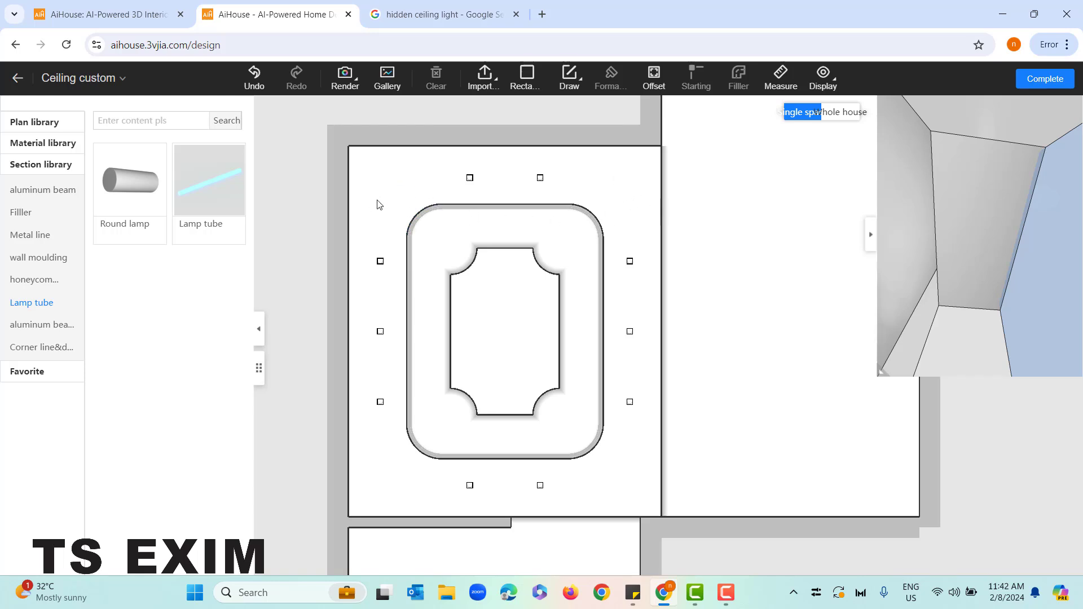
Copy a downlight into the two lower corners of the ceiling around the rounded region, aligned with the existing rows
{"action": "scroll", "coordinate": [379, 271], "scroll_direction": "up", "scroll_amount": 1}
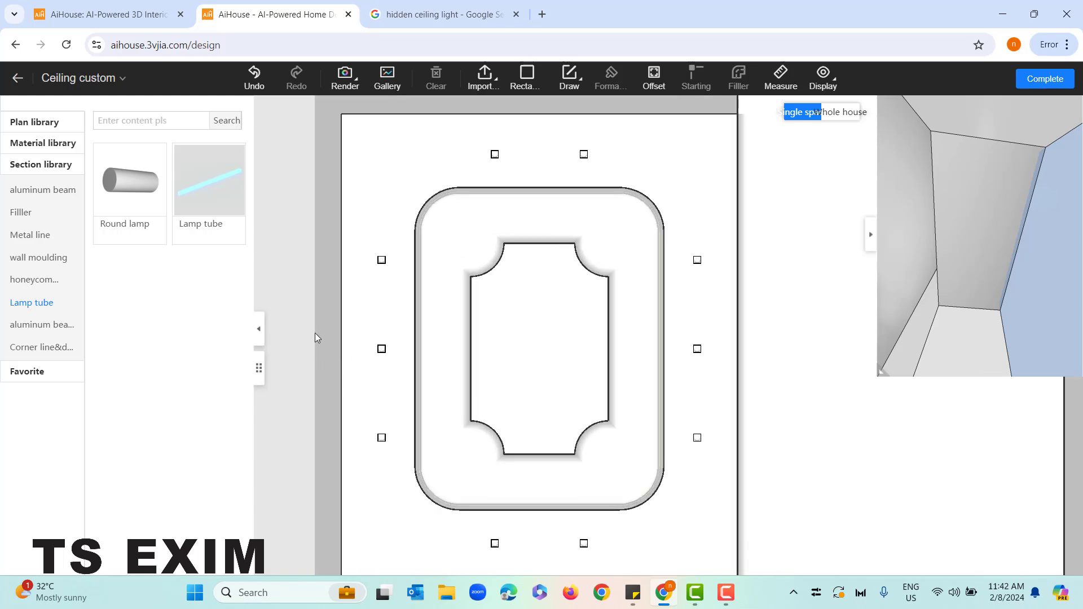
{"action": "left_click_drag", "start_coordinate": [315, 333], "coordinate": [325, 135]}
{"action": "scroll", "coordinate": [475, 332], "scroll_direction": "up", "scroll_amount": 2}
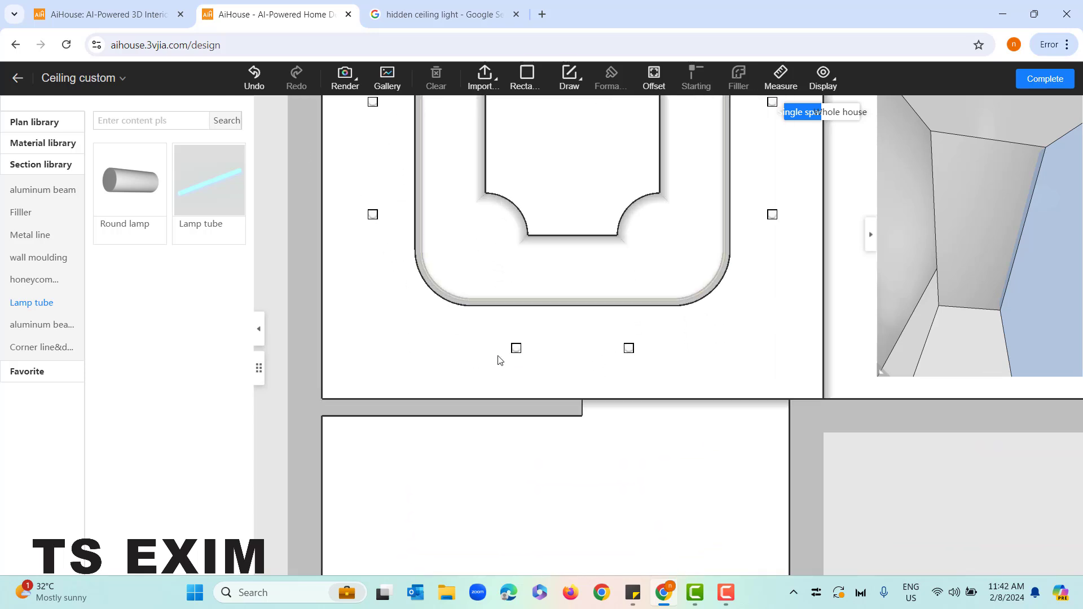
{"action": "scroll", "coordinate": [476, 333], "scroll_direction": "up", "scroll_amount": 1}
{"action": "left_click", "coordinate": [360, 200]}
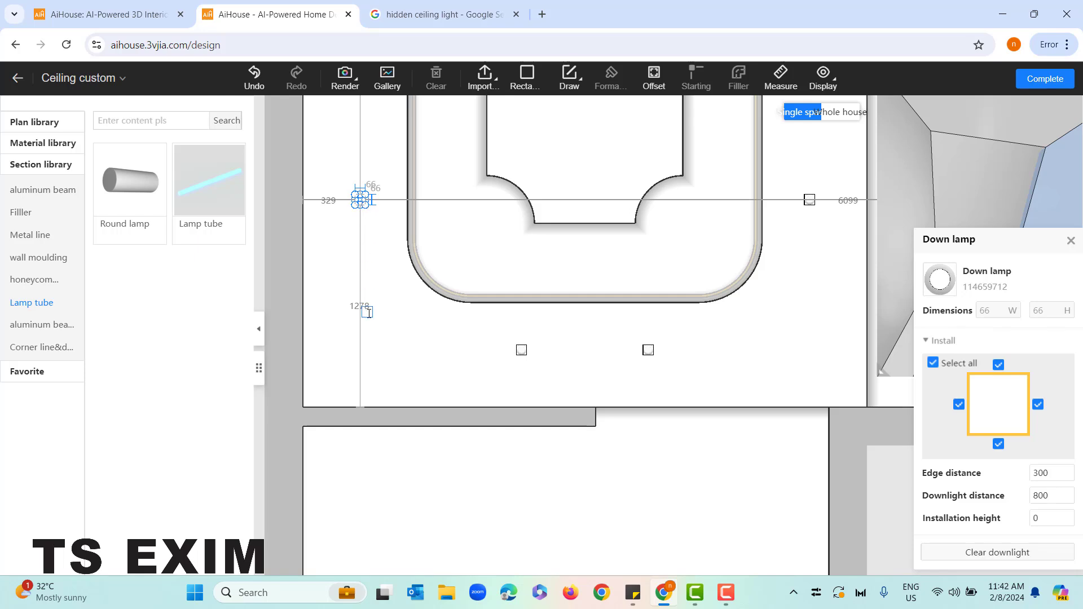
{"action": "left_click_drag", "start_coordinate": [363, 346], "coordinate": [363, 351]}
{"action": "left_click", "coordinate": [363, 352]}
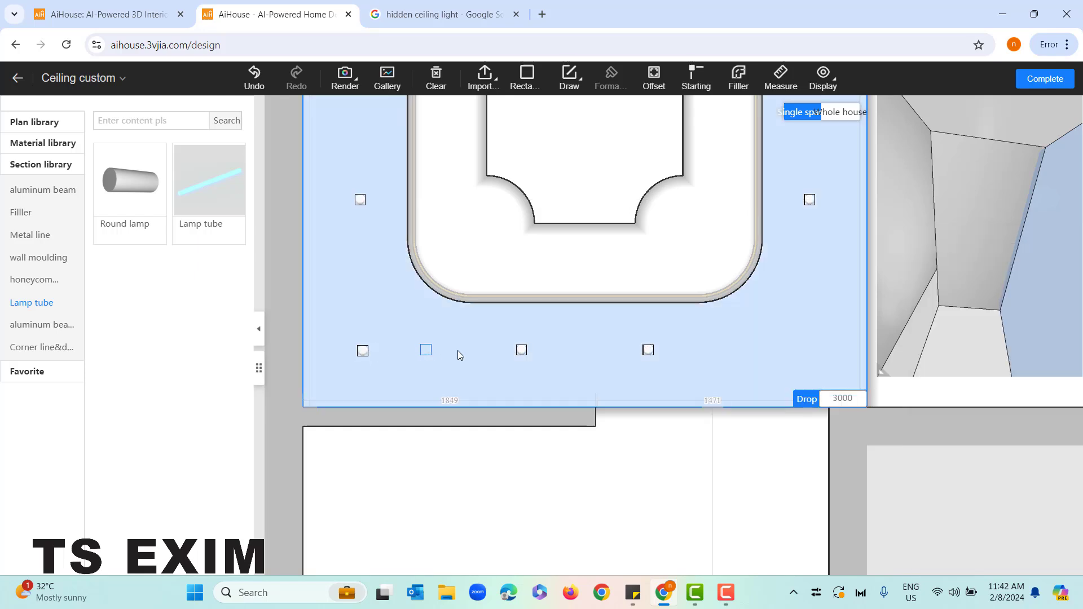
{"action": "middle_click_drag", "start_coordinate": [843, 354], "coordinate": [736, 368]}
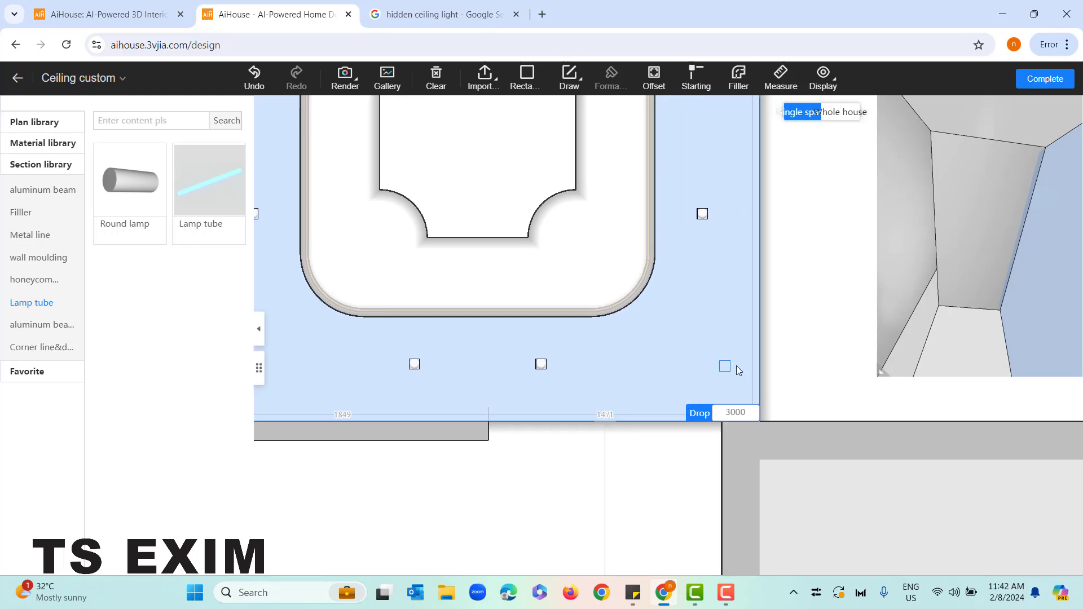
{"action": "left_click", "coordinate": [703, 361]}
Place further downlight copies in the two upper corners around the rounded region, in line with the existing lamps
{"action": "middle_click_drag", "start_coordinate": [699, 176], "coordinate": [720, 525]}
{"action": "middle_click_drag", "start_coordinate": [738, 192], "coordinate": [739, 259]}
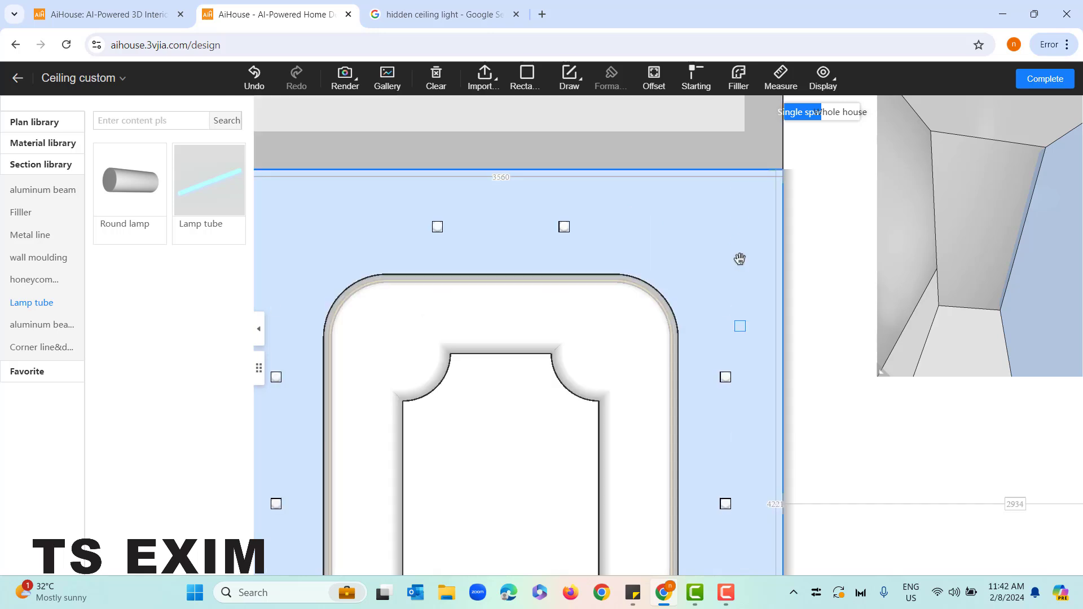
{"action": "left_click", "coordinate": [724, 227]}
{"action": "middle_click_drag", "start_coordinate": [553, 238], "coordinate": [730, 228]}
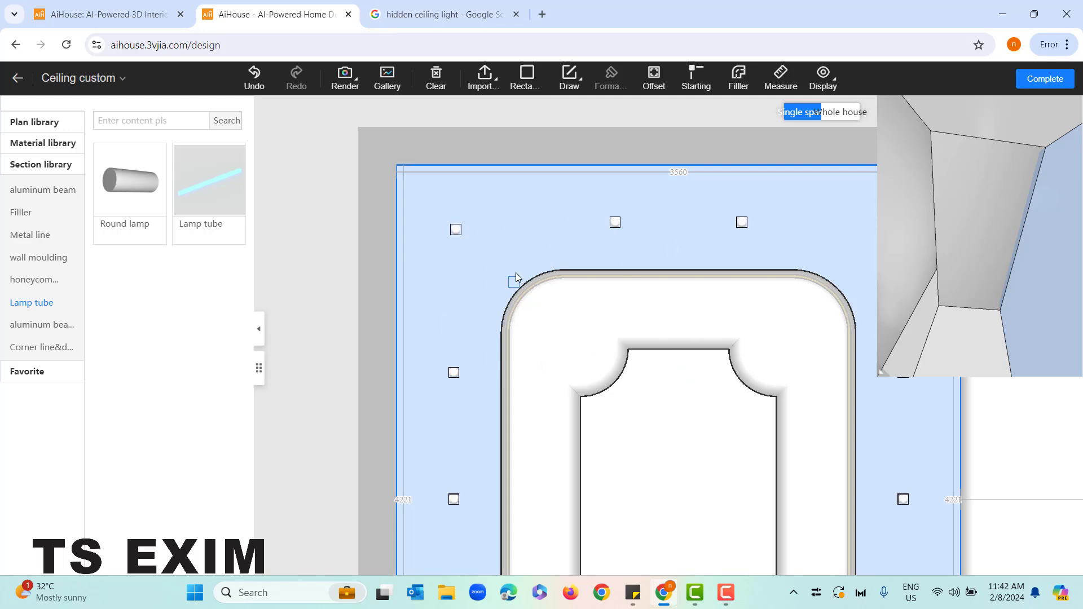
{"action": "scroll", "coordinate": [571, 414], "scroll_direction": "down", "scroll_amount": 5}
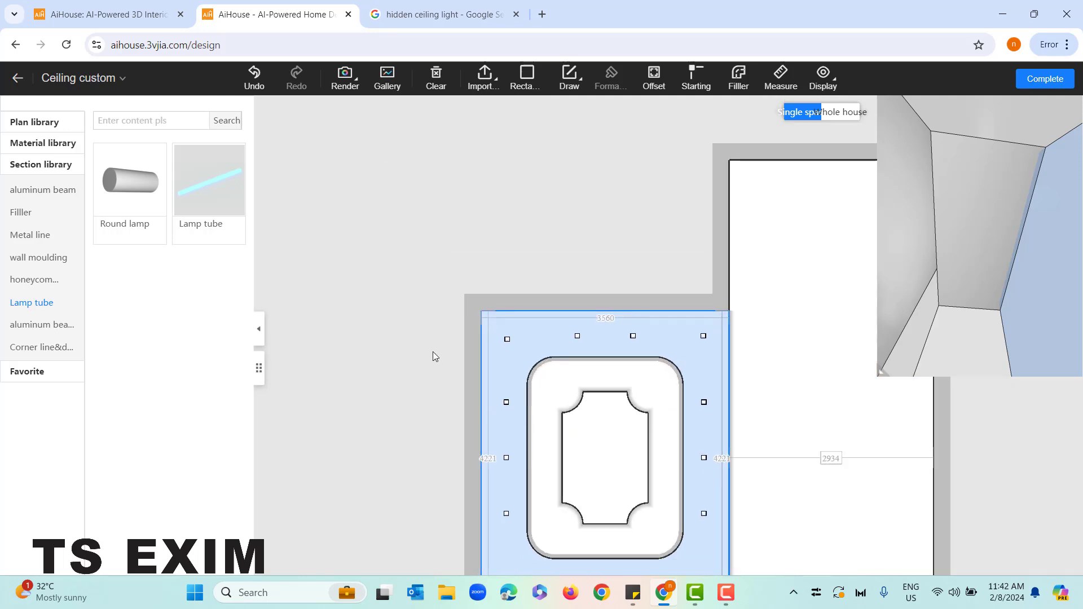
Examine the completed ring of downlights in the plan and in the 3D preview
{"action": "left_click_drag", "start_coordinate": [401, 286], "coordinate": [375, 227]}
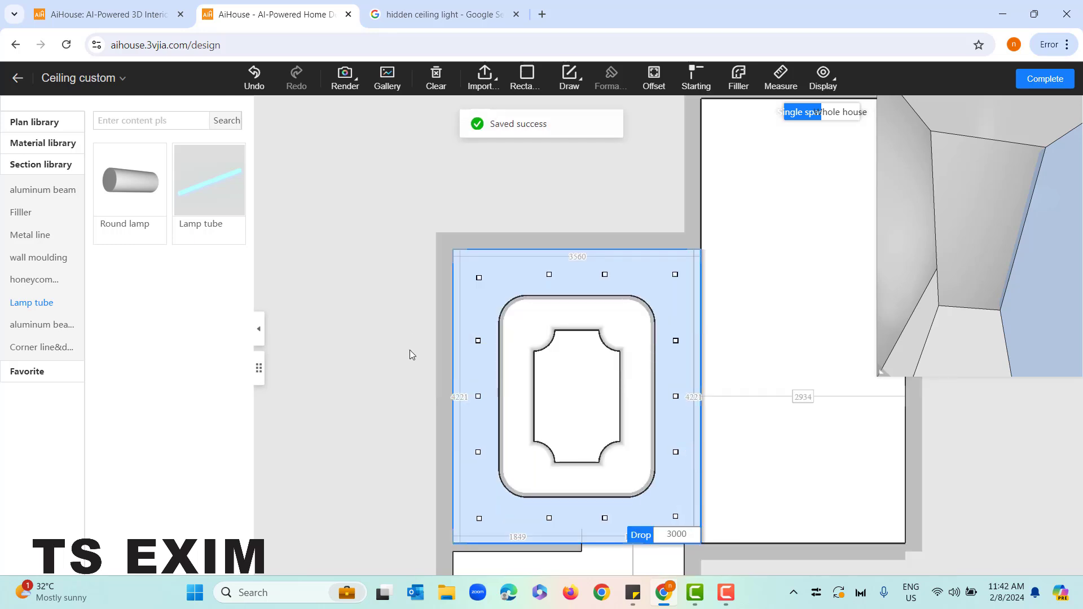
{"action": "left_click_drag", "start_coordinate": [400, 334], "coordinate": [387, 270]}
{"action": "left_click_drag", "start_coordinate": [975, 256], "coordinate": [972, 290]}
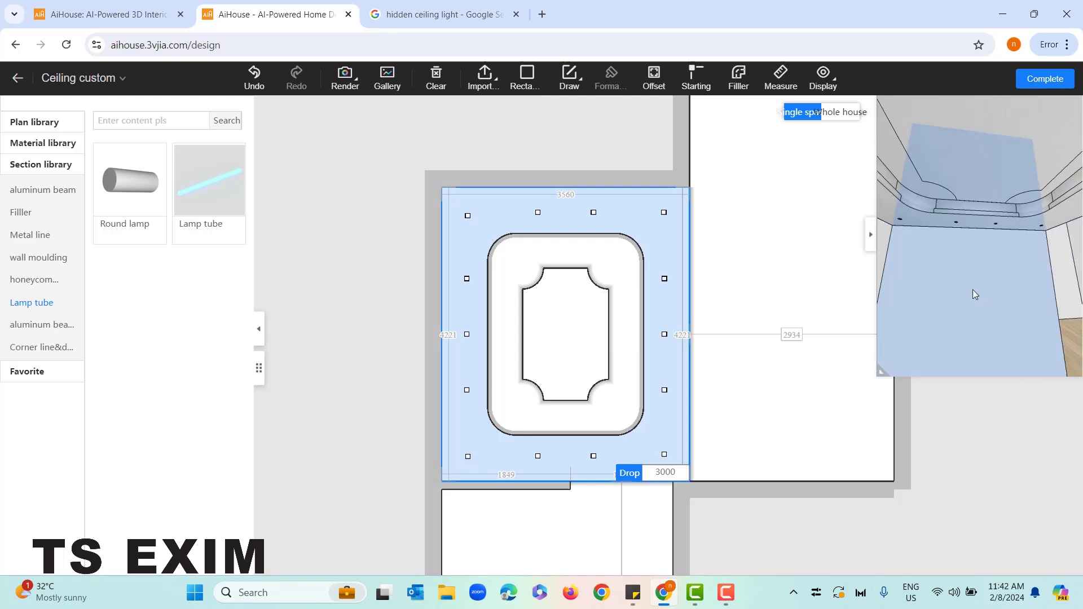
{"action": "left_click_drag", "start_coordinate": [492, 145], "coordinate": [394, 119]}
Set the drop of the empty tall ceiling region to 3000 and close its region settings
{"action": "scroll", "coordinate": [469, 328], "scroll_direction": "down", "scroll_amount": 2}
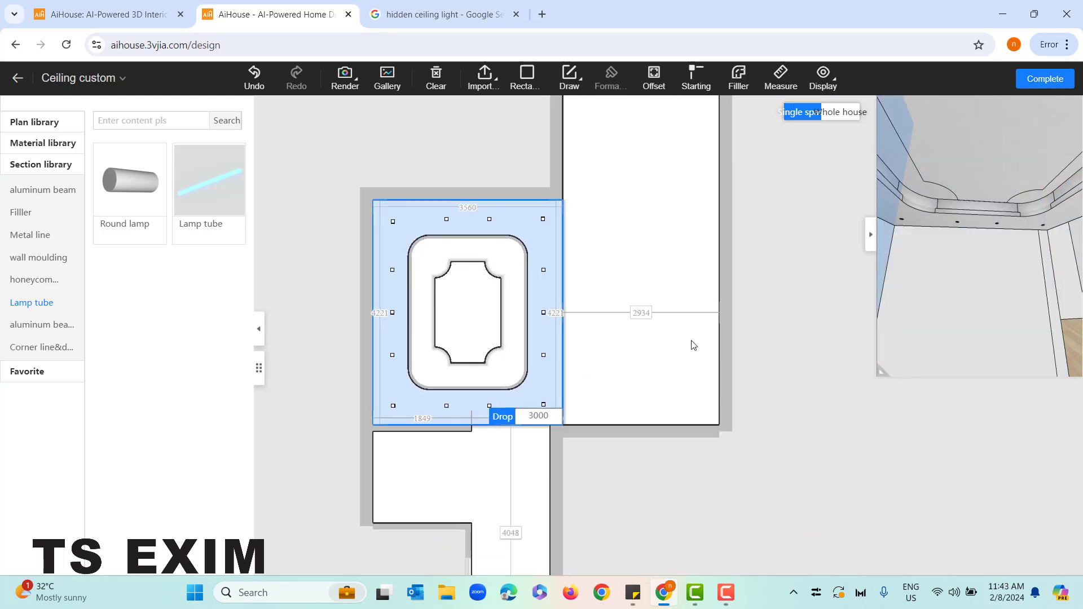
{"action": "left_click_drag", "start_coordinate": [722, 307], "coordinate": [692, 368]}
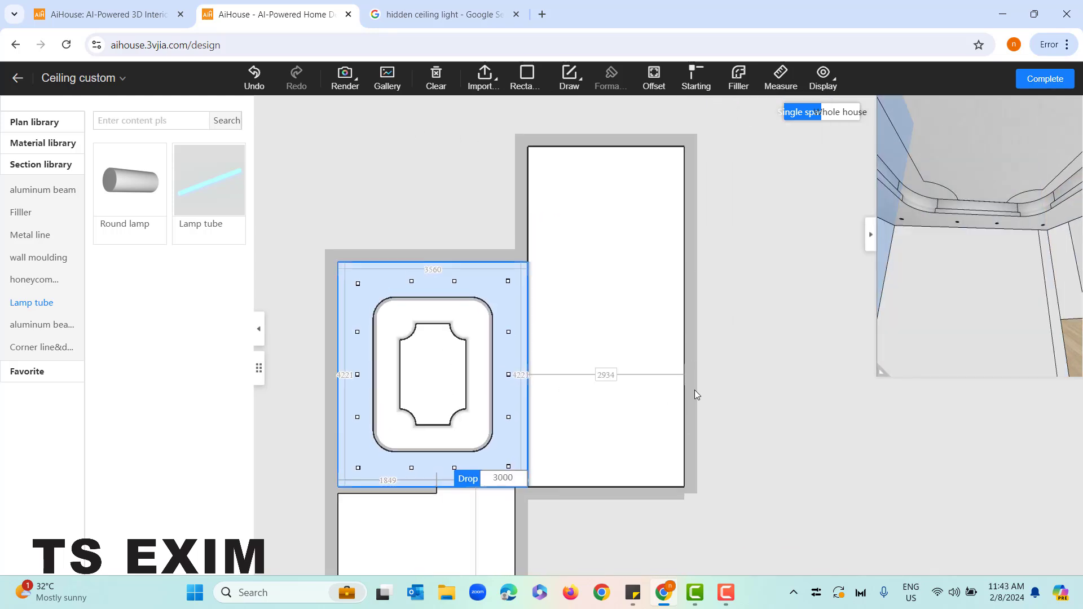
{"action": "left_click", "coordinate": [646, 302]}
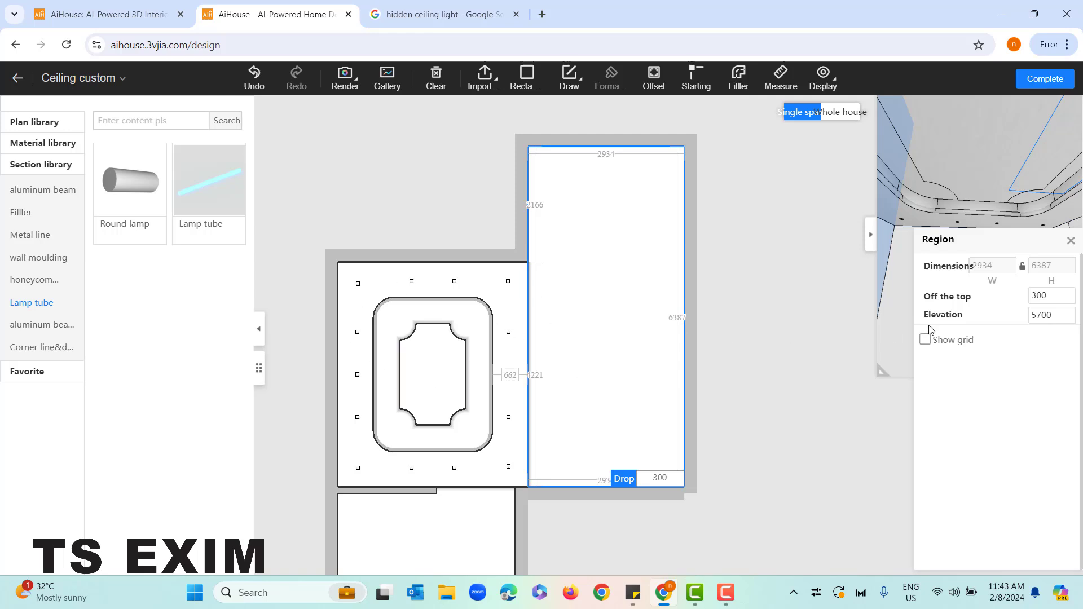
{"action": "left_click", "coordinate": [1041, 296]}
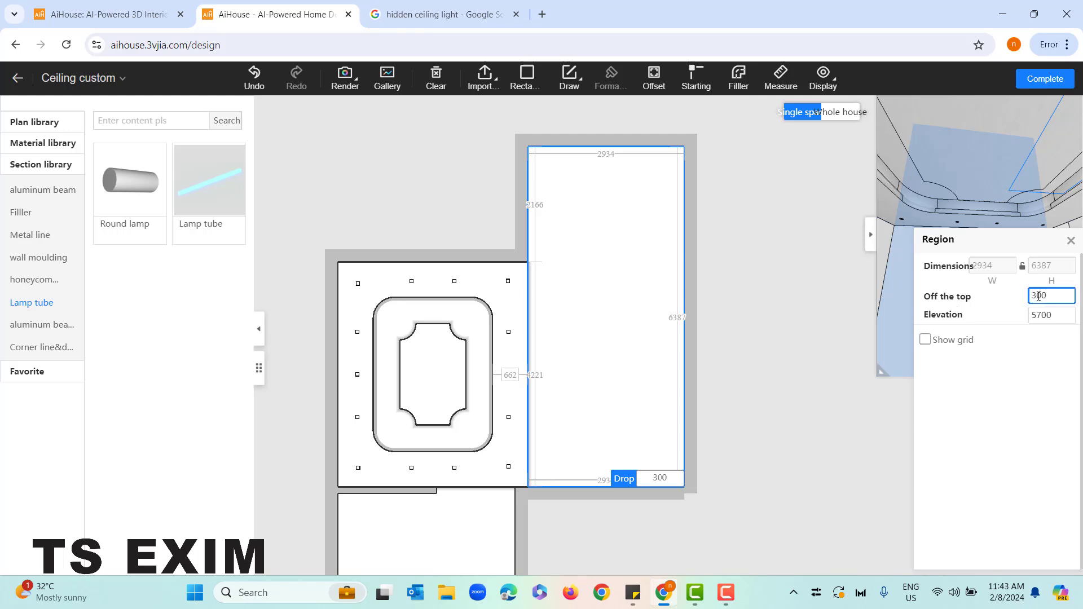
{"action": "left_click", "coordinate": [631, 188]}
{"action": "left_click", "coordinate": [1038, 297]}
{"action": "scroll", "coordinate": [624, 522], "scroll_direction": "up", "scroll_amount": 3}
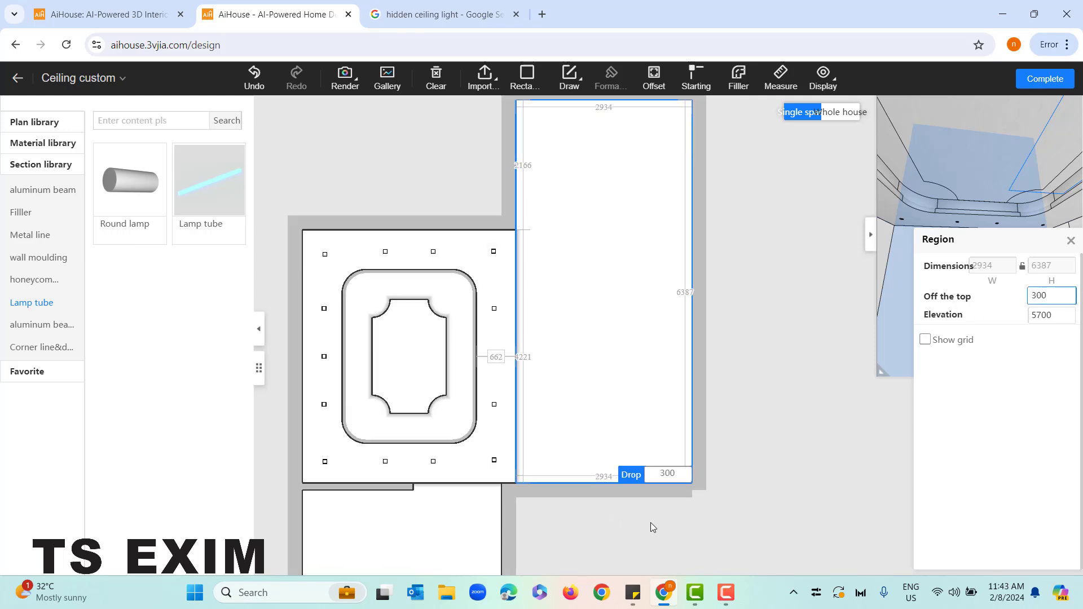
{"action": "left_click_drag", "start_coordinate": [657, 511], "coordinate": [626, 400]}
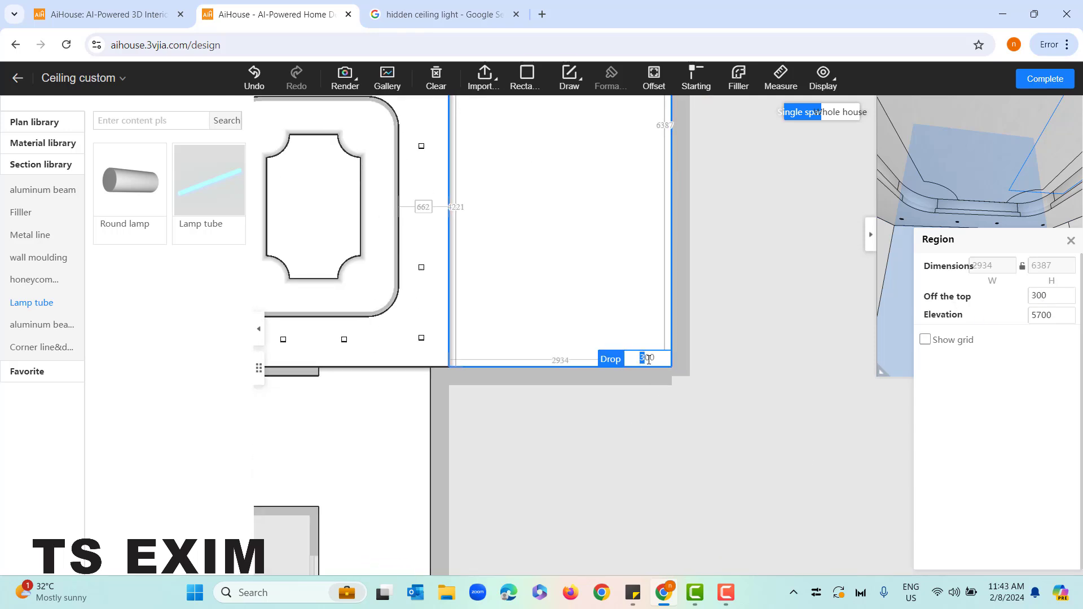
{"action": "type", "text": "30"}
{"action": "key", "text": "Return"}
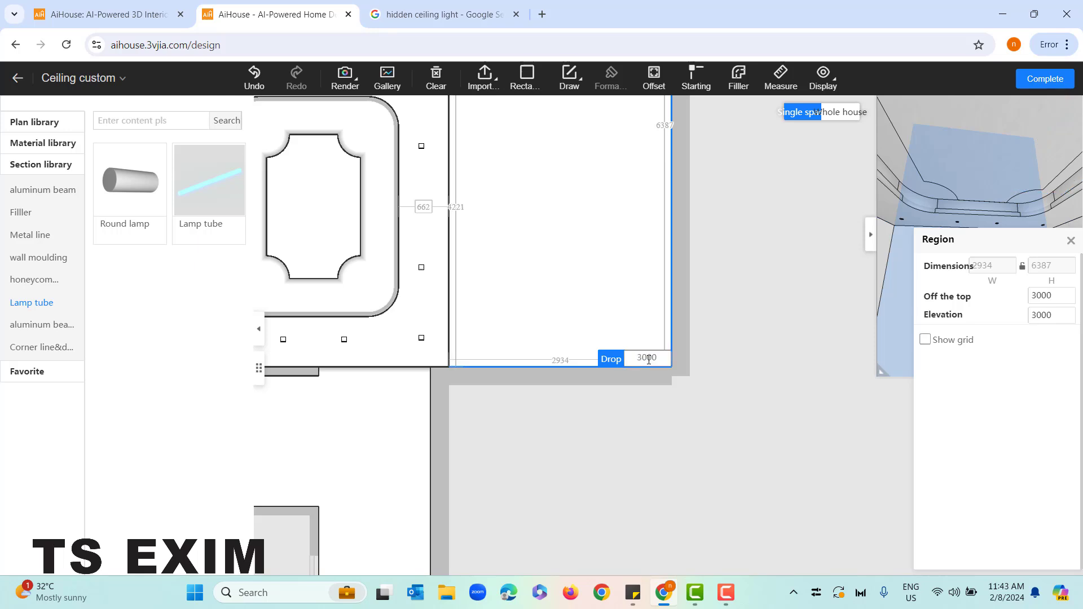
{"action": "left_click", "coordinate": [1070, 241]}
Offset the tall ceiling region's outline inward by 400 to create an inner rectangle
{"action": "left_click_drag", "start_coordinate": [943, 301], "coordinate": [833, 391]}
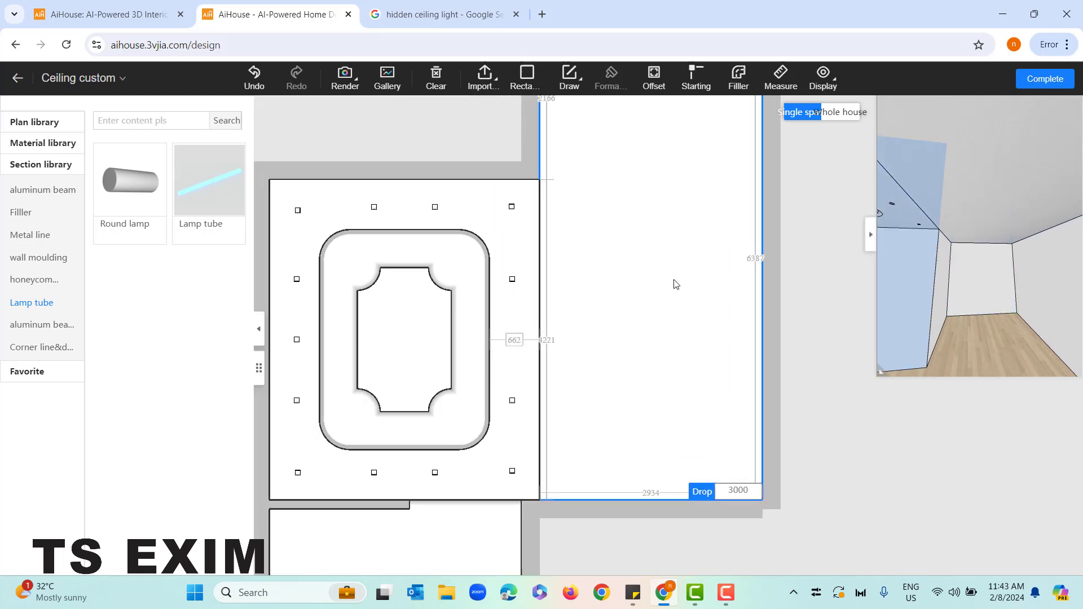
{"action": "scroll", "coordinate": [676, 284], "scroll_direction": "down", "scroll_amount": 1}
{"action": "left_click_drag", "start_coordinate": [793, 260], "coordinate": [762, 299]}
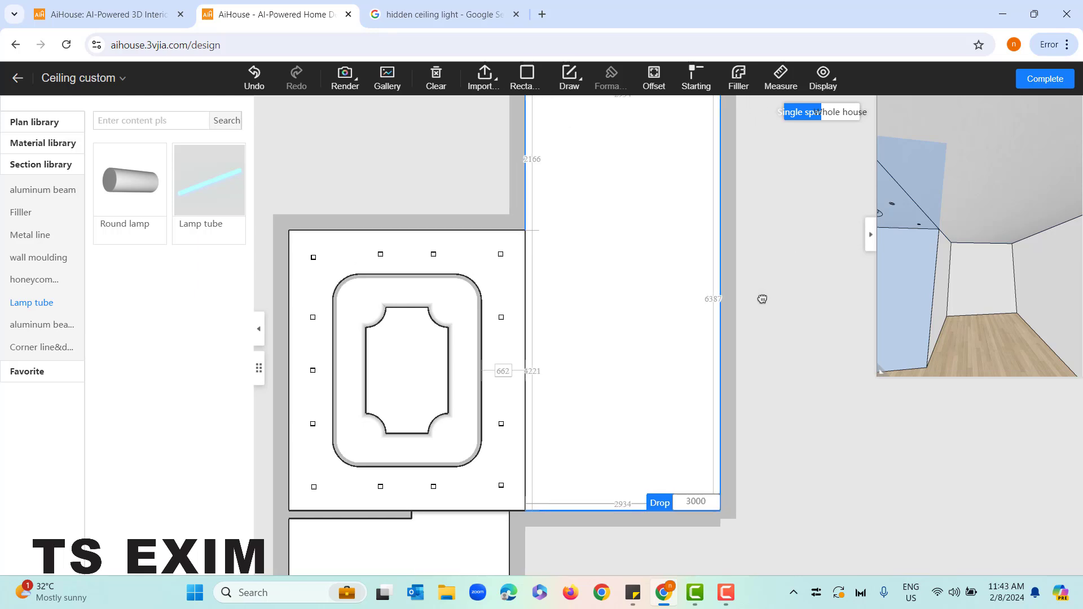
{"action": "left_click", "coordinate": [654, 79]}
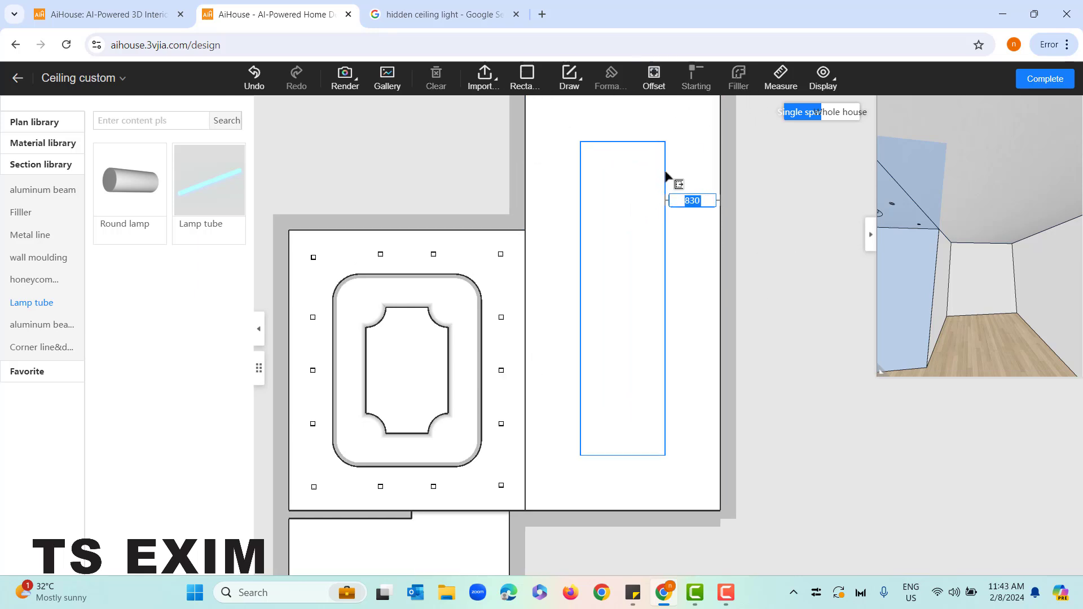
{"action": "type", "text": "400"}
{"action": "key", "text": "Return"}
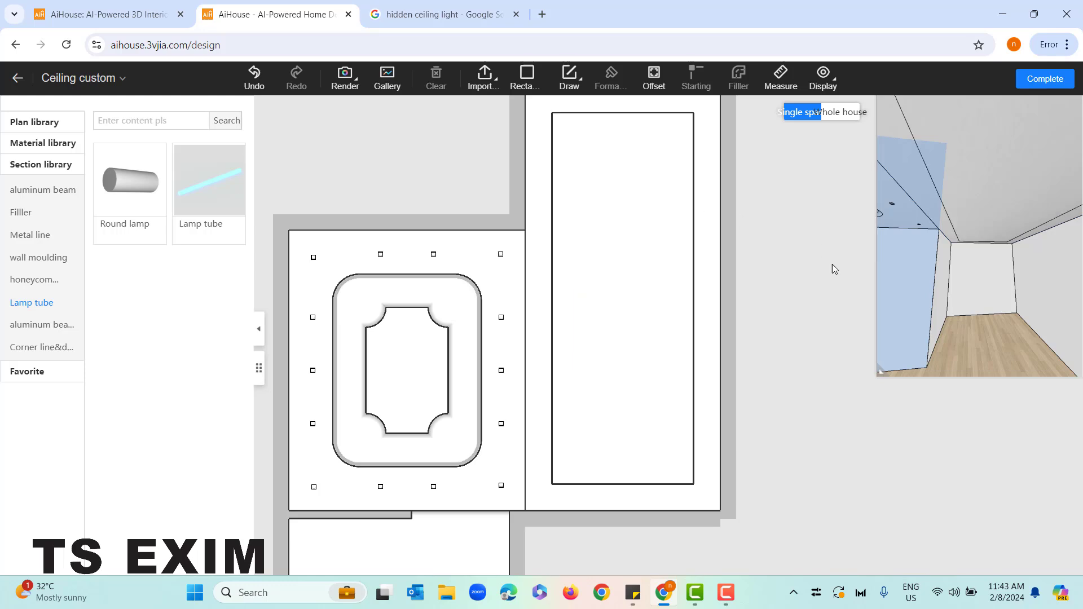
Set the inner rectangle's drop from the top to 2800 in the tall ceiling and close its region settings
{"action": "scroll", "coordinate": [799, 279], "scroll_direction": "down", "scroll_amount": 3}
{"action": "scroll", "coordinate": [799, 280], "scroll_direction": "up", "scroll_amount": 2}
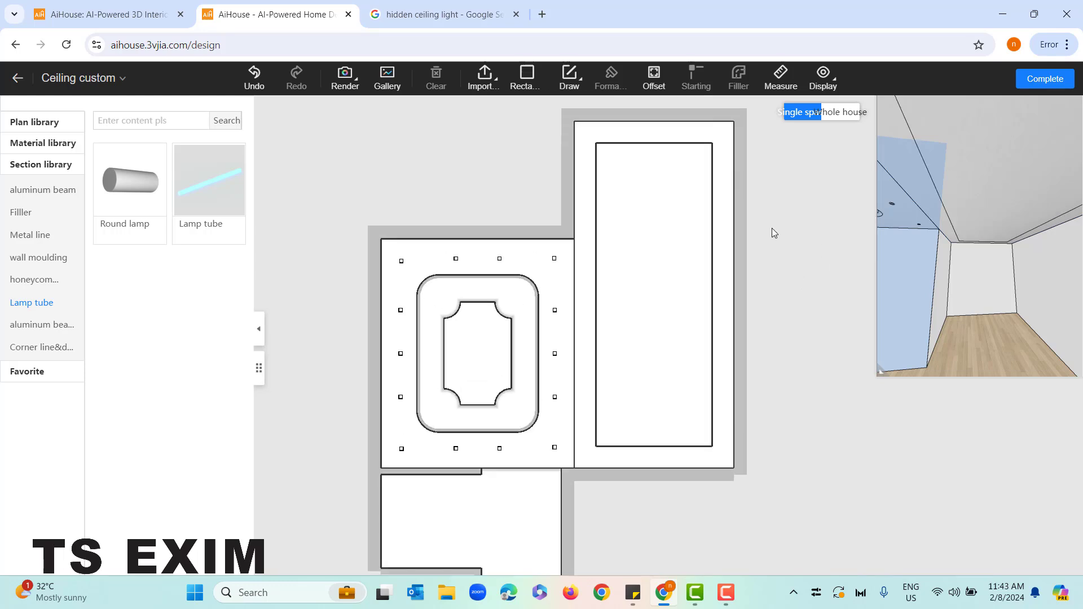
{"action": "left_click", "coordinate": [634, 204]}
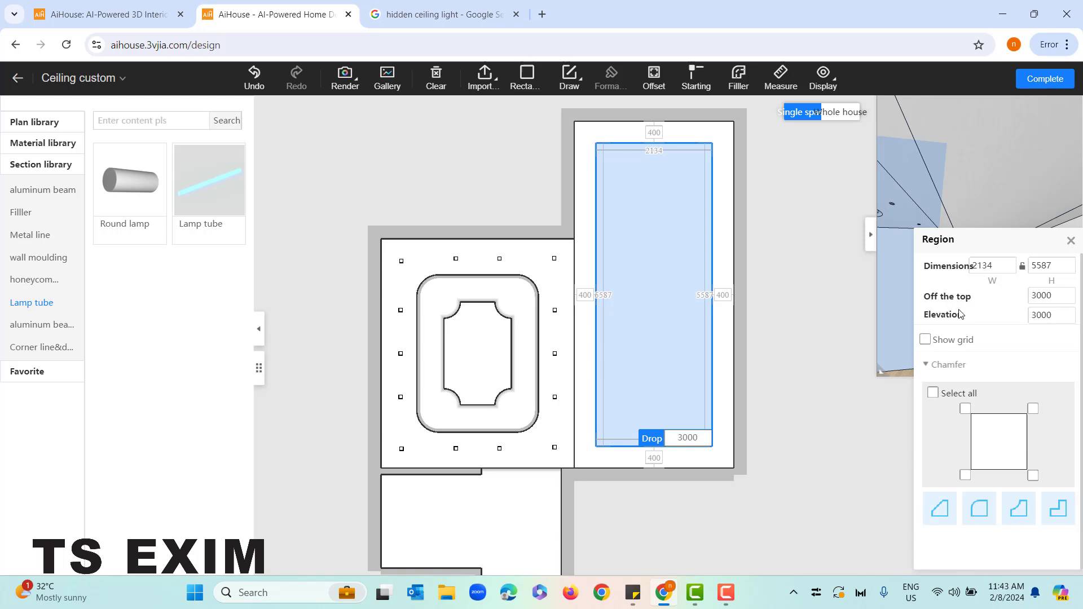
{"action": "left_click", "coordinate": [1041, 295]}
{"action": "left_click_drag", "start_coordinate": [1056, 294], "coordinate": [1026, 293]}
{"action": "type", "text": "28"}
{"action": "key", "text": "Return"}
{"action": "left_click", "coordinate": [1069, 241]}
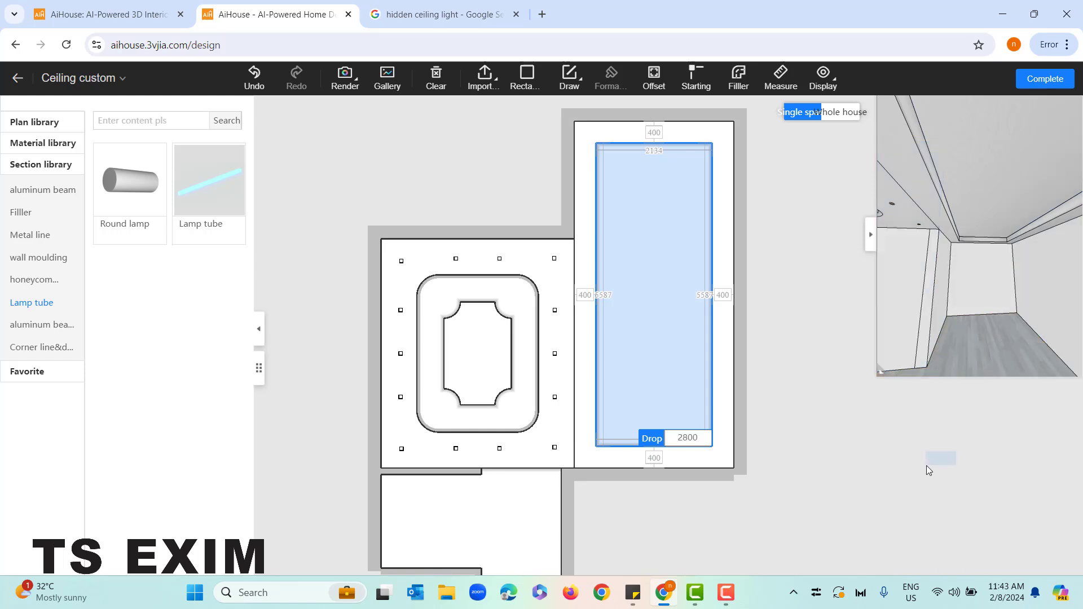
{"action": "left_click_drag", "start_coordinate": [975, 333], "coordinate": [981, 375]}
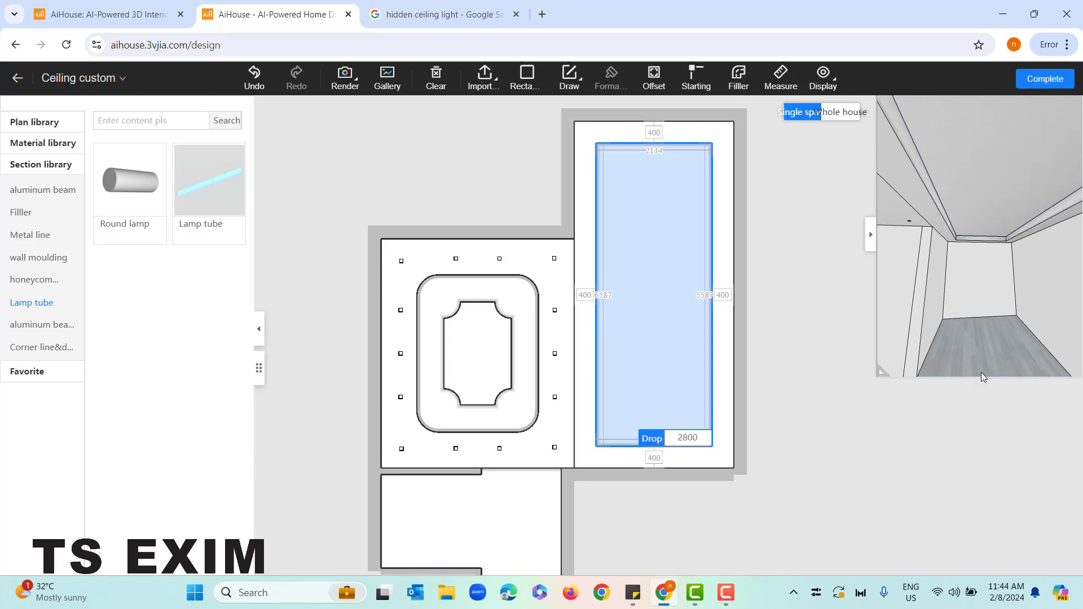
Generate a light groove for the inner rectangle, trying the Inset type before returning to the expanding type with a light strip
{"action": "left_click", "coordinate": [726, 193]}
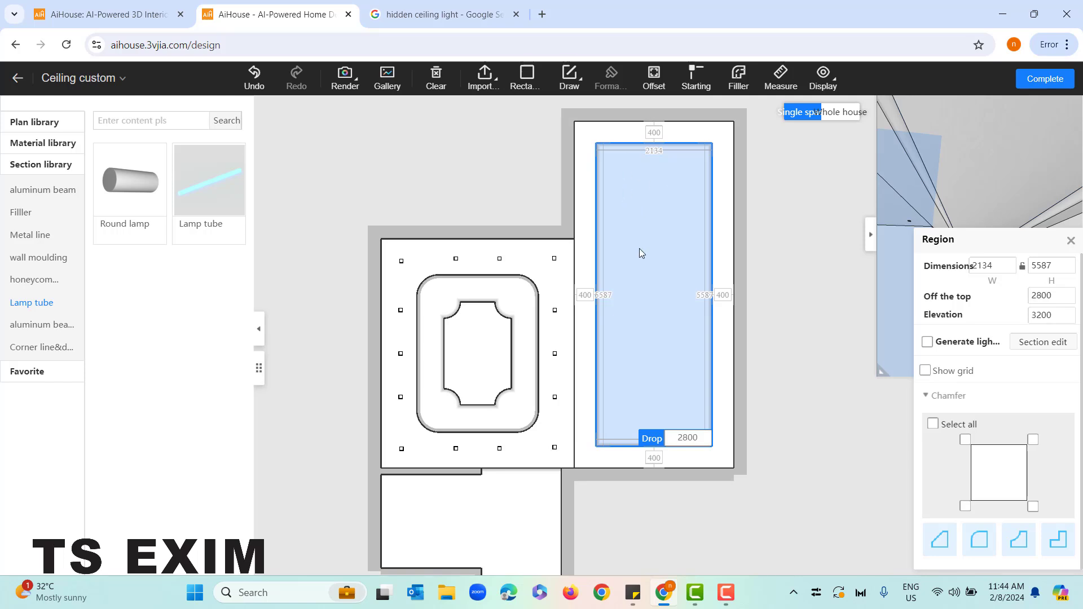
{"action": "left_click", "coordinate": [926, 343]}
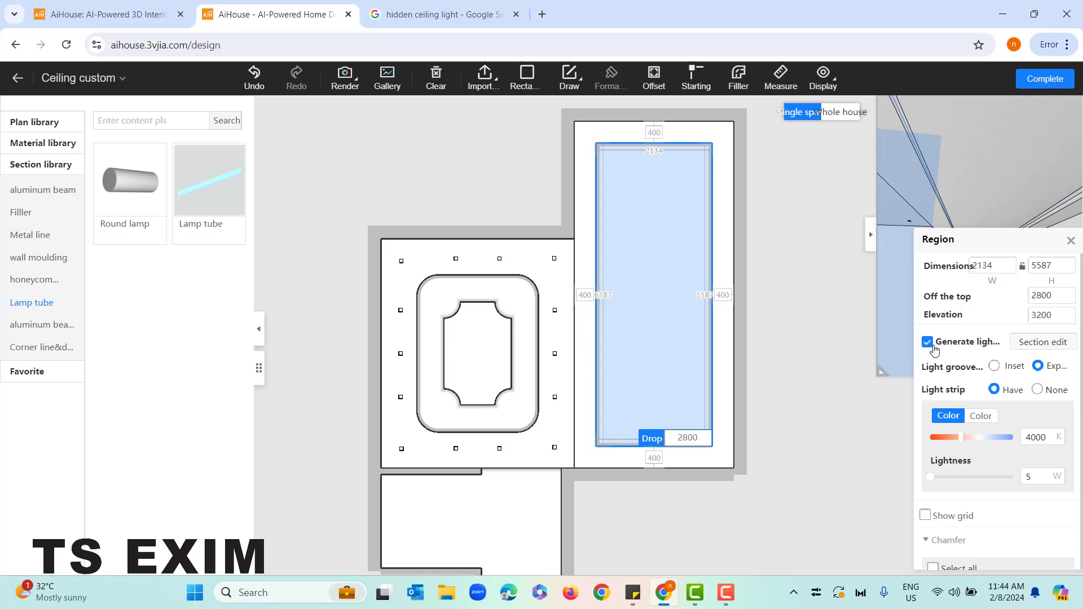
{"action": "left_click_drag", "start_coordinate": [1048, 248], "coordinate": [731, 158]}
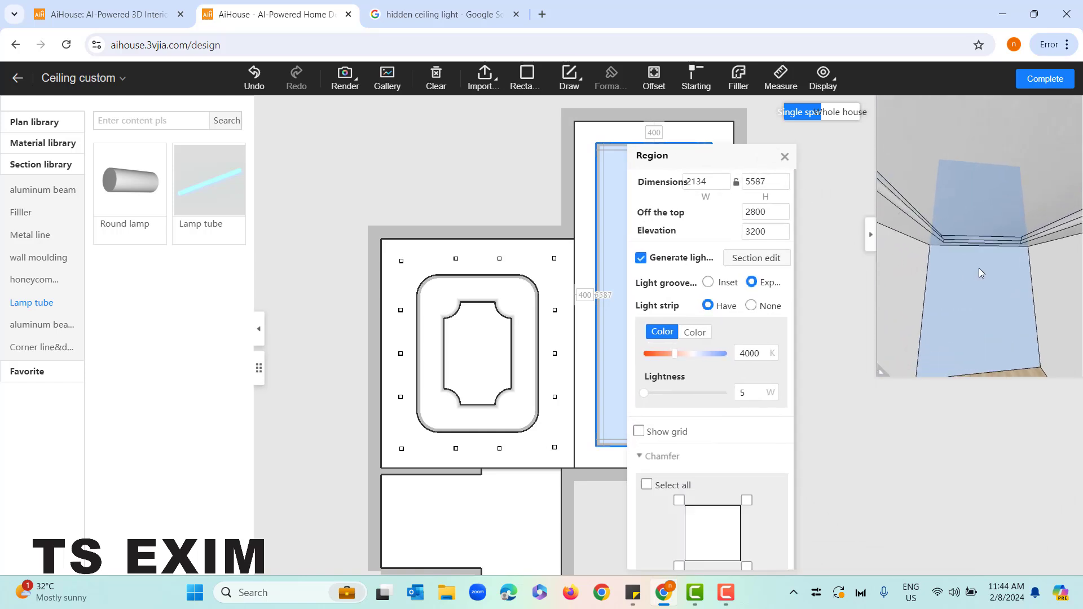
{"action": "left_click", "coordinate": [709, 284]}
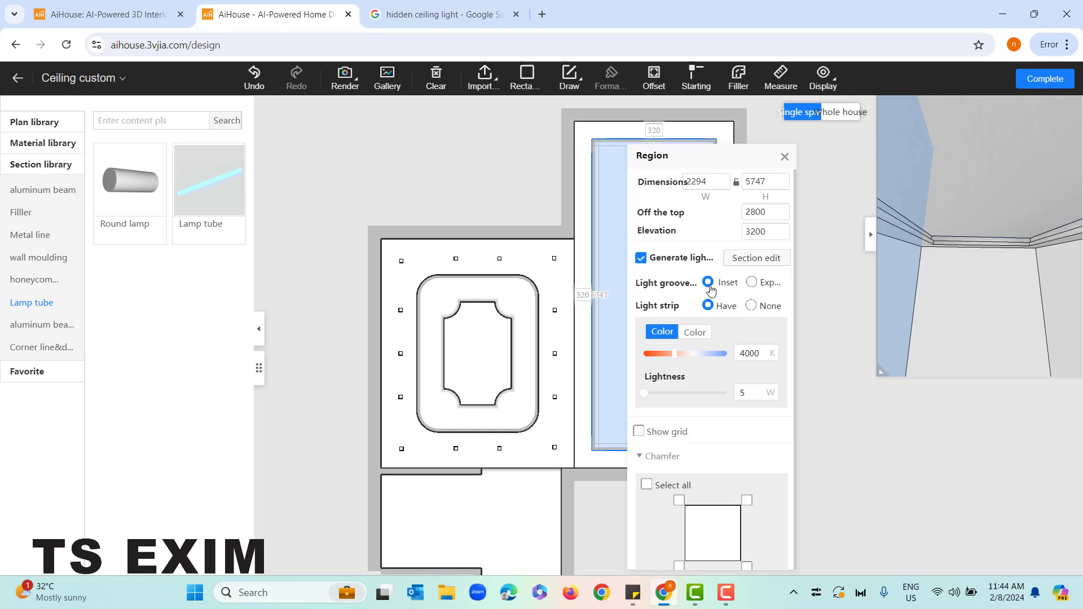
{"action": "left_click", "coordinate": [753, 283]}
{"action": "left_click", "coordinate": [784, 158]}
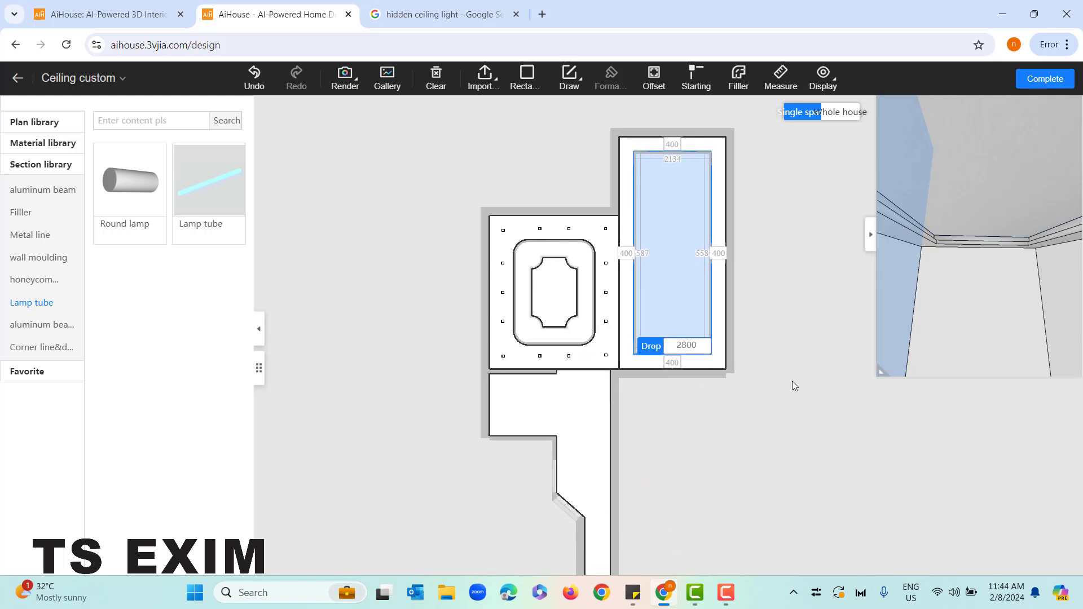
{"action": "left_click", "coordinate": [798, 373]}
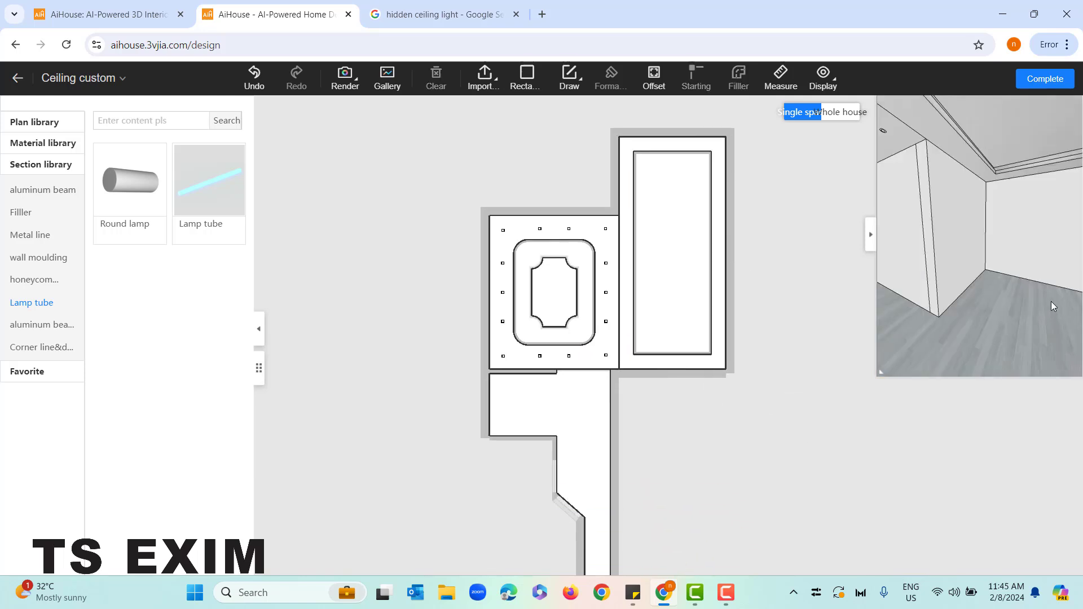
{"action": "left_click_drag", "start_coordinate": [1050, 301], "coordinate": [973, 297]}
Trace the corridor's left side with straight lines from its upper-left corner along the diagonal wall to the lower-left corner
{"action": "left_click_drag", "start_coordinate": [721, 418], "coordinate": [706, 288]}
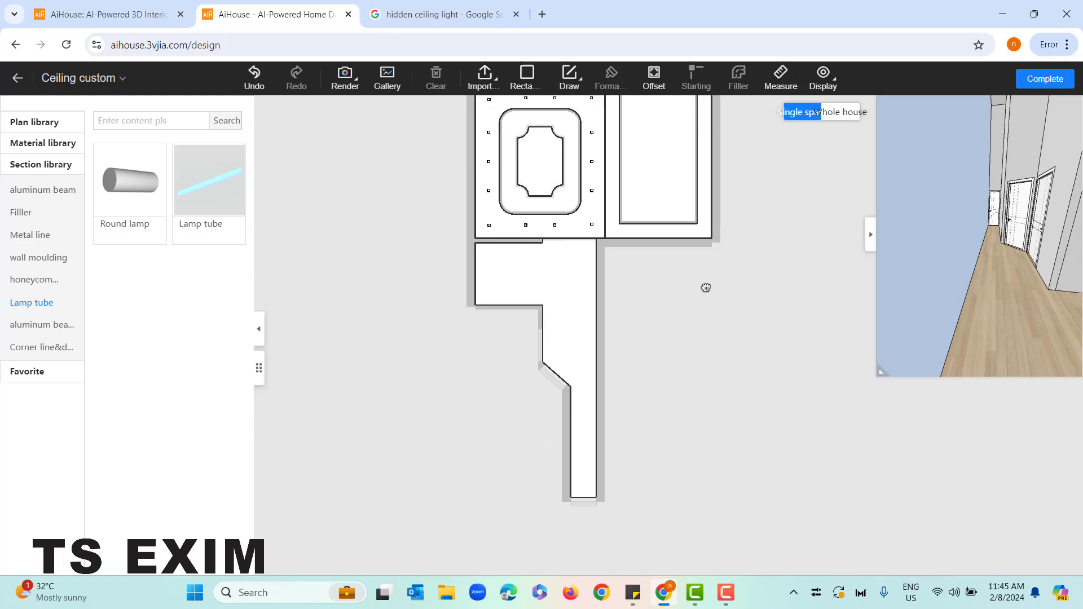
{"action": "scroll", "coordinate": [650, 314], "scroll_direction": "up", "scroll_amount": 2}
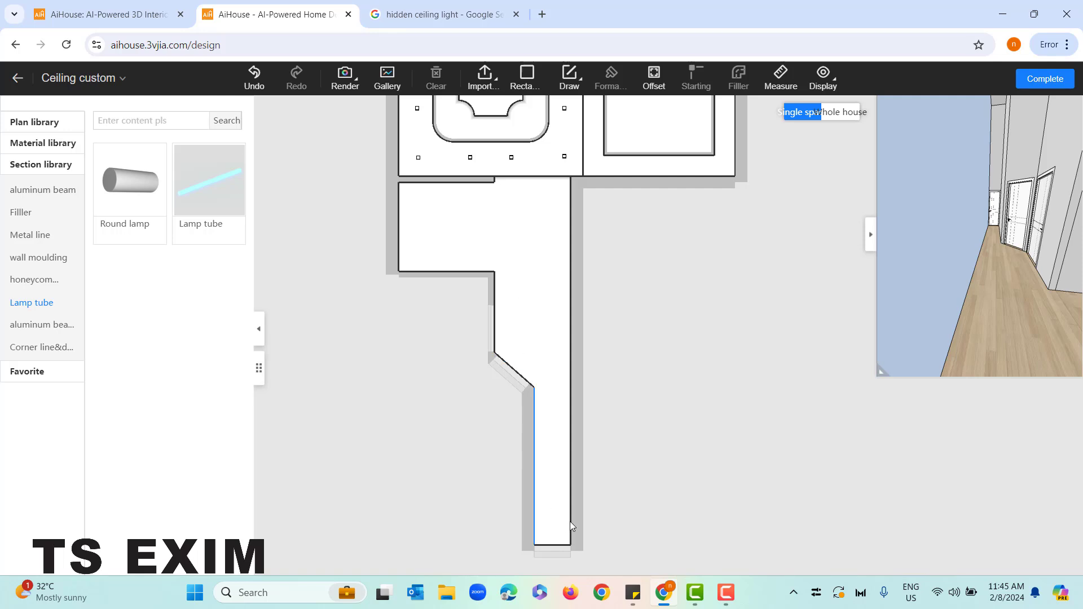
{"action": "left_click_drag", "start_coordinate": [663, 403], "coordinate": [653, 387]}
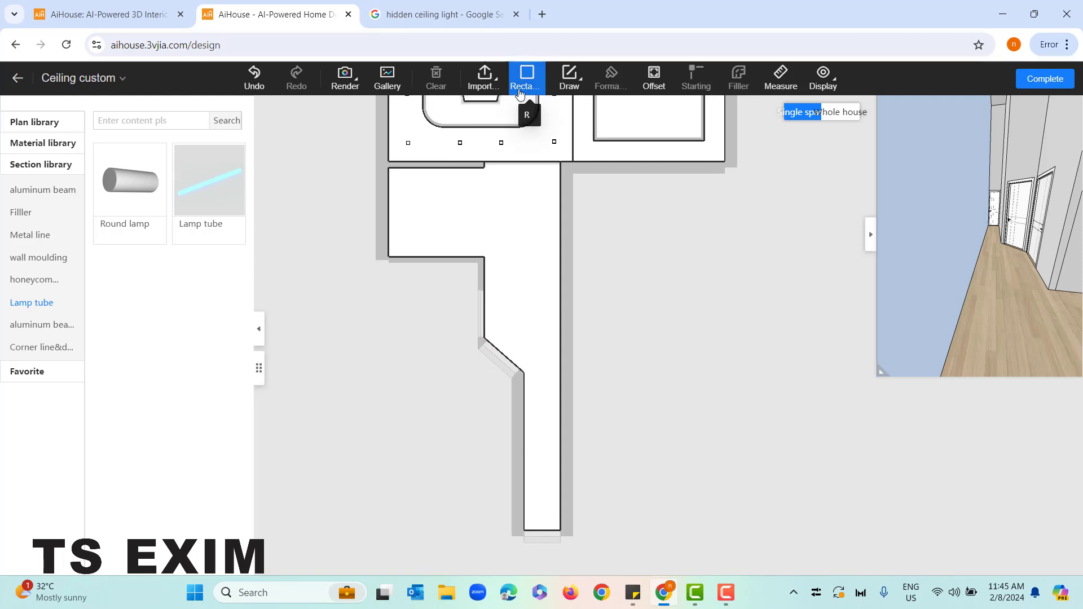
{"action": "left_click", "coordinate": [568, 84]}
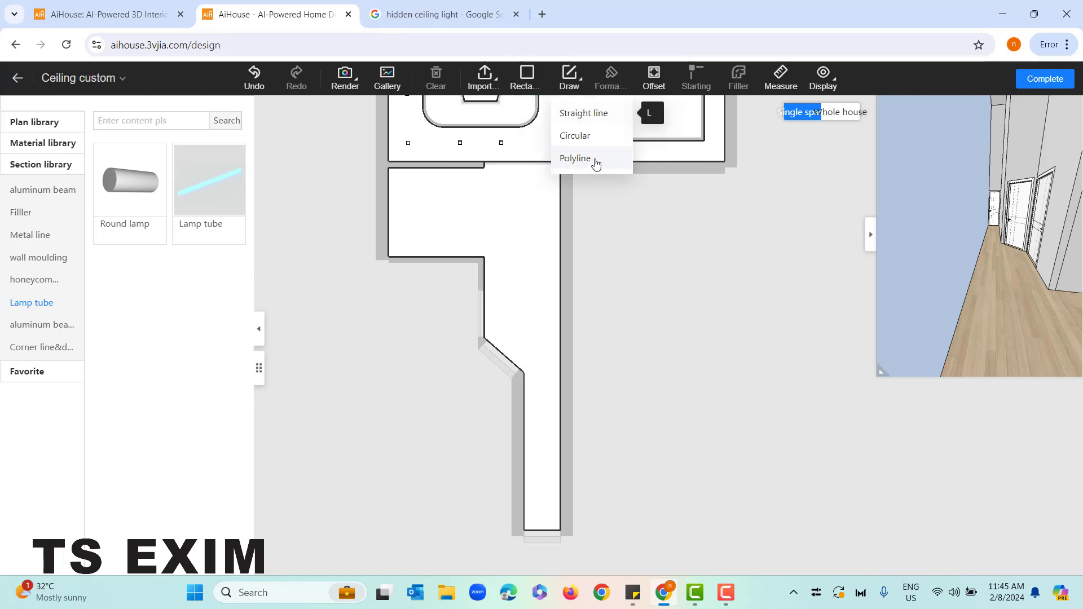
{"action": "left_click", "coordinate": [603, 116]}
{"action": "scroll", "coordinate": [546, 271], "scroll_direction": "up", "scroll_amount": 2}
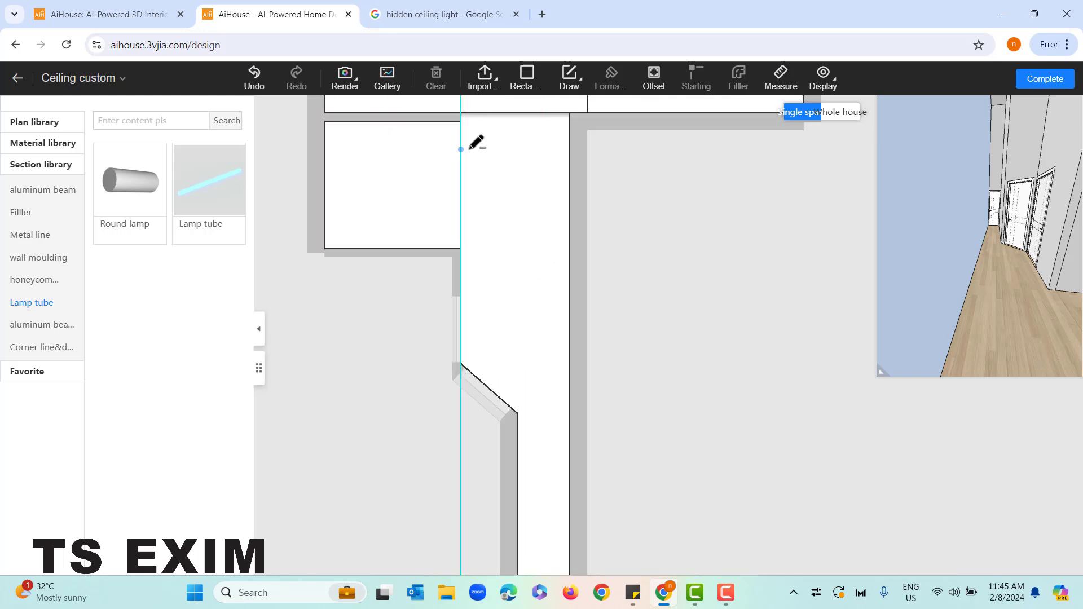
{"action": "middle_click_drag", "start_coordinate": [492, 197], "coordinate": [508, 236]}
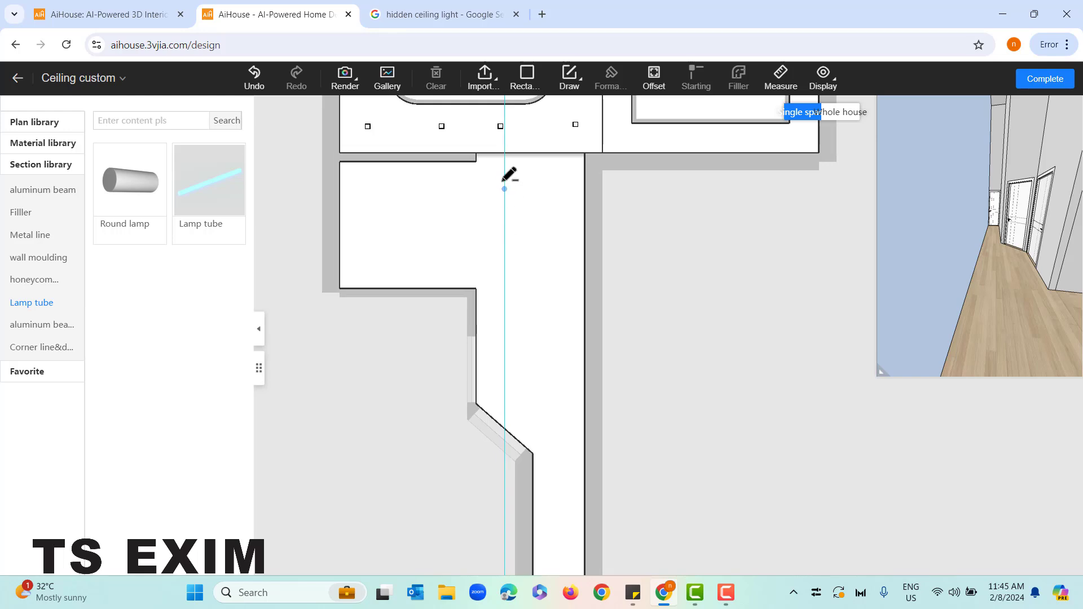
{"action": "left_click", "coordinate": [483, 152]}
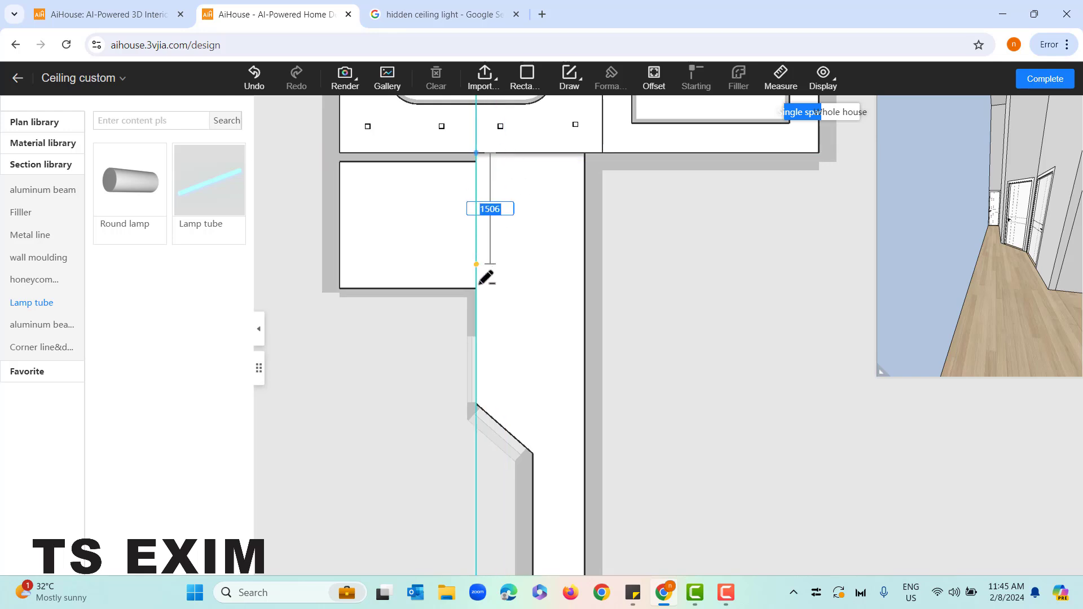
{"action": "left_click", "coordinate": [476, 404]}
{"action": "left_click", "coordinate": [533, 454]}
{"action": "middle_click_drag", "start_coordinate": [539, 514], "coordinate": [509, 280]}
{"action": "left_click", "coordinate": [505, 443]}
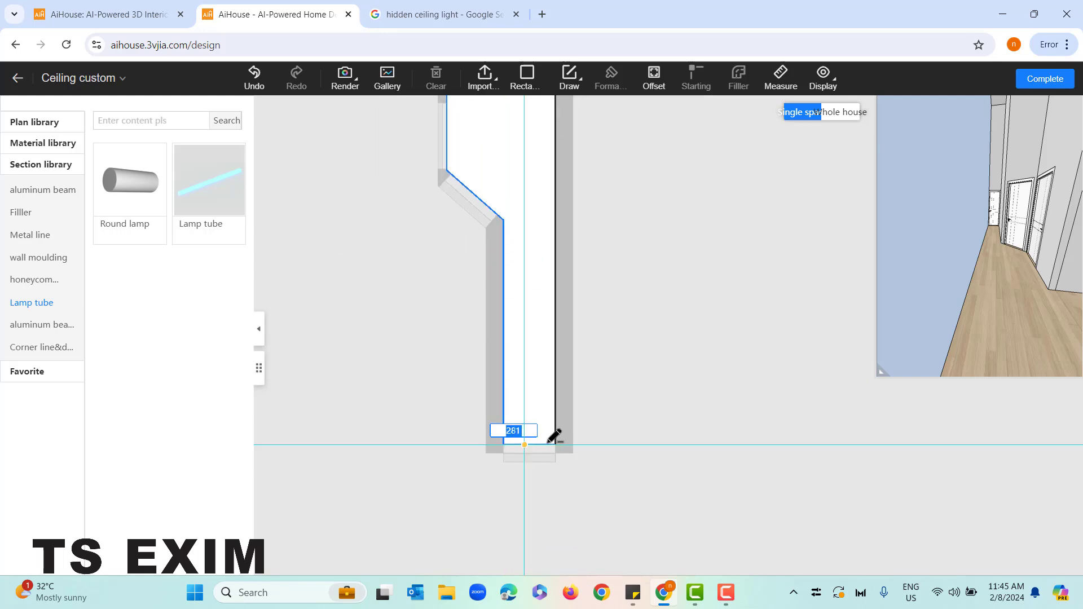
Close the corridor outline along its lower end, right wall and upper edge to form a separate ceiling region
{"action": "left_click", "coordinate": [556, 443]}
{"action": "middle_click_drag", "start_coordinate": [580, 160], "coordinate": [590, 449]}
{"action": "left_click", "coordinate": [570, 244]}
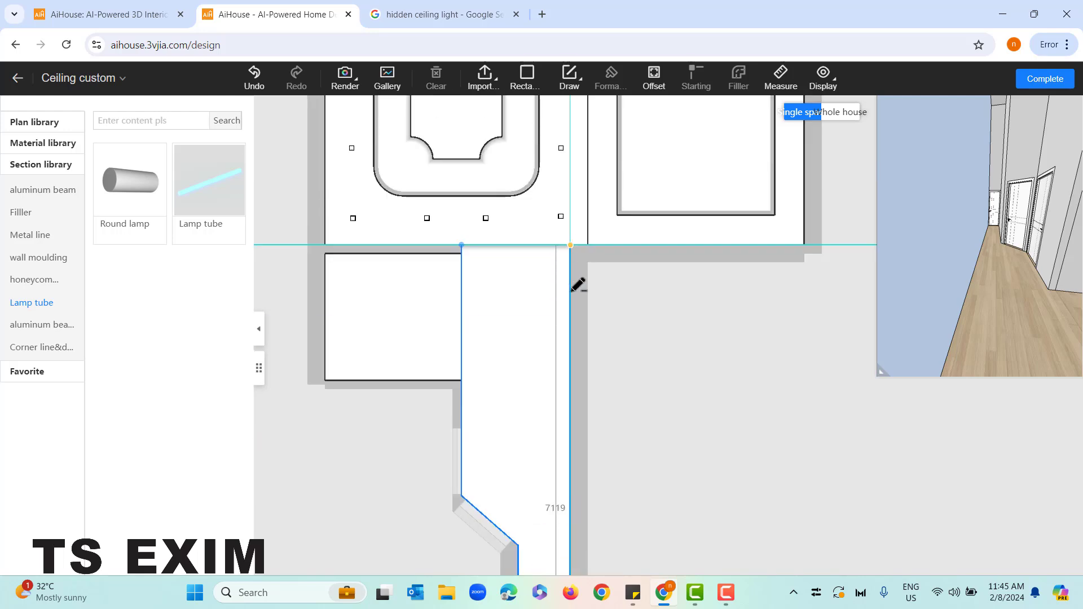
{"action": "left_click", "coordinate": [462, 244]}
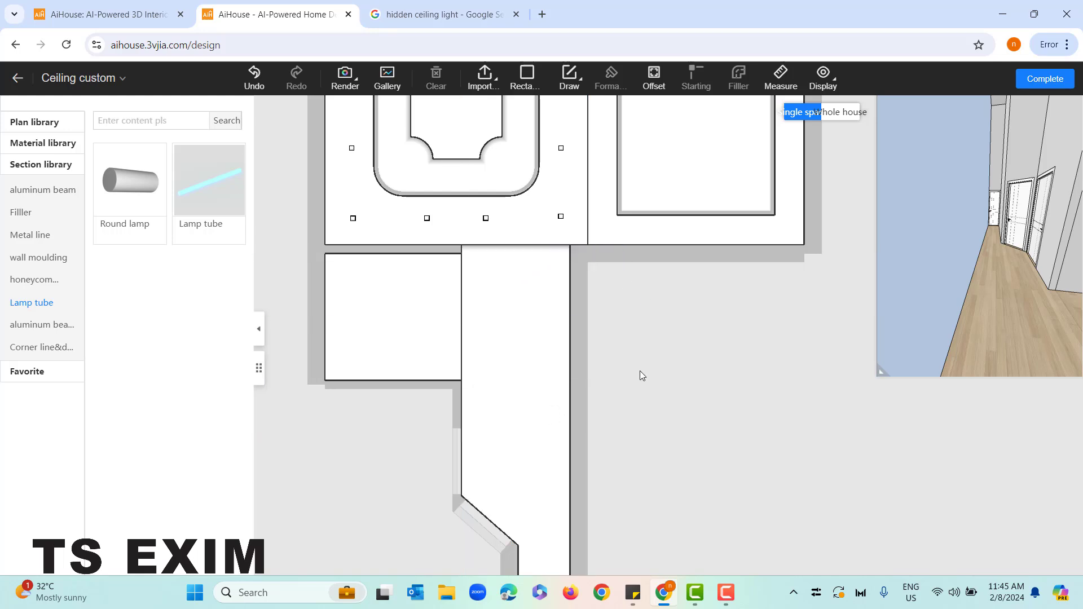
Set the corridor region's drop from the top to 3000 and complete the ceiling design
{"action": "scroll", "coordinate": [640, 371], "scroll_direction": "down", "scroll_amount": 5}
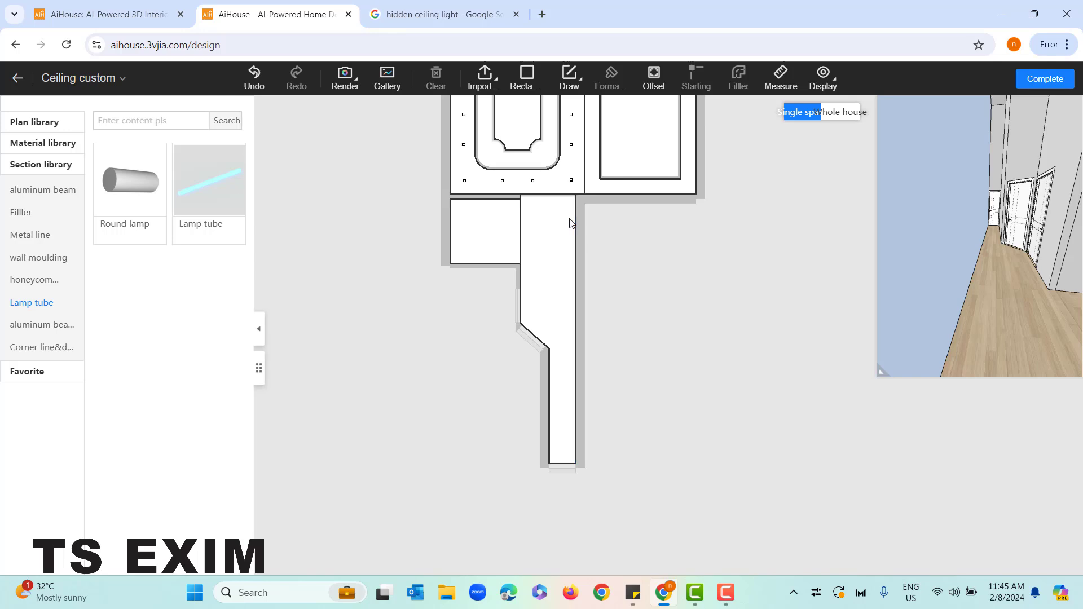
{"action": "left_click", "coordinate": [569, 221]}
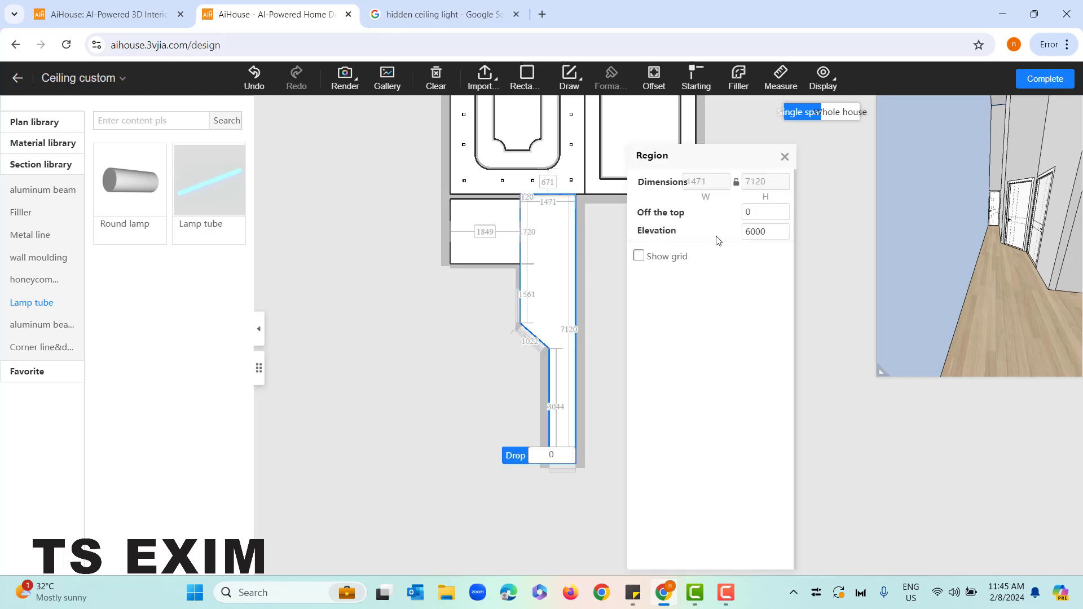
{"action": "left_click", "coordinate": [752, 211]}
{"action": "key", "text": "BackSpace"}
{"action": "type", "text": "3000"}
{"action": "key", "text": "Return"}
{"action": "left_click", "coordinate": [784, 157]}
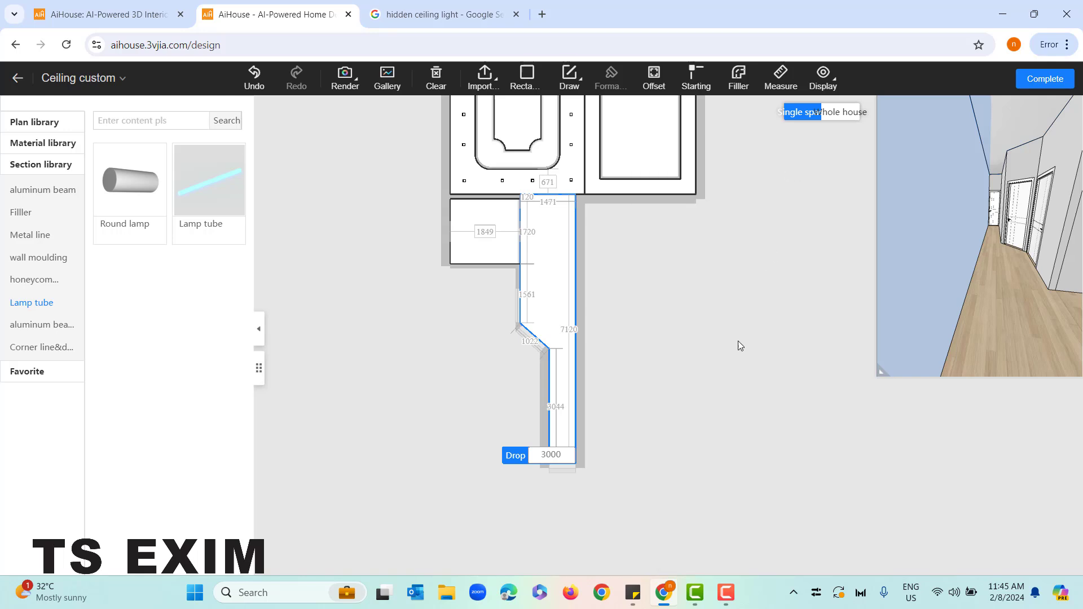
{"action": "left_click_drag", "start_coordinate": [956, 355], "coordinate": [839, 290]}
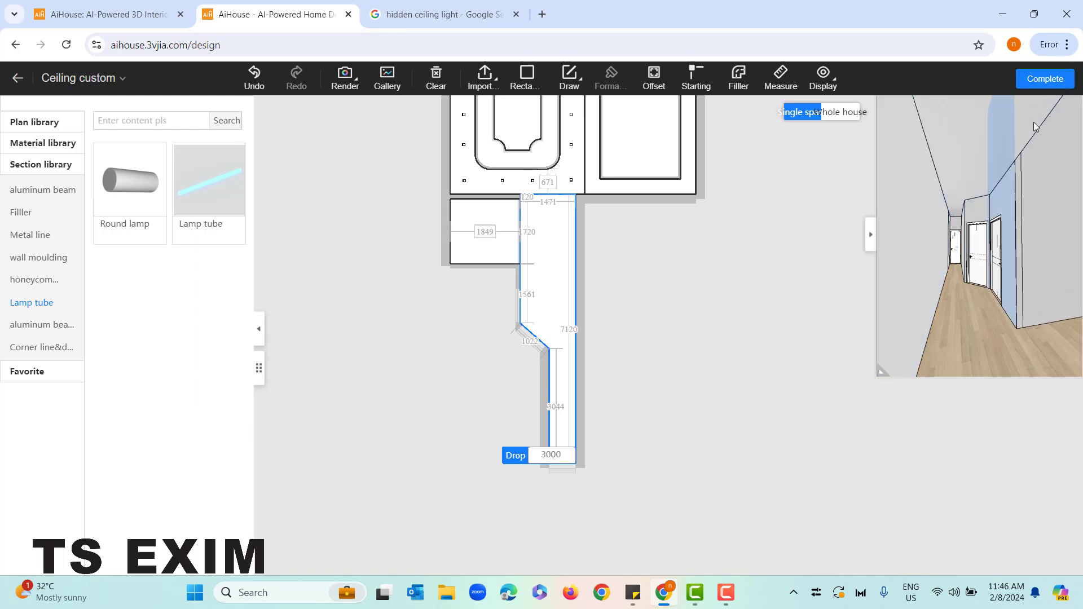
{"action": "left_click", "coordinate": [1040, 79]}
Examine the corridor and the nested ceiling with its downlights from several angles in the walkthrough view
{"action": "left_click_drag", "start_coordinate": [520, 344], "coordinate": [925, 423]}
{"action": "left_click_drag", "start_coordinate": [603, 383], "coordinate": [624, 122]}
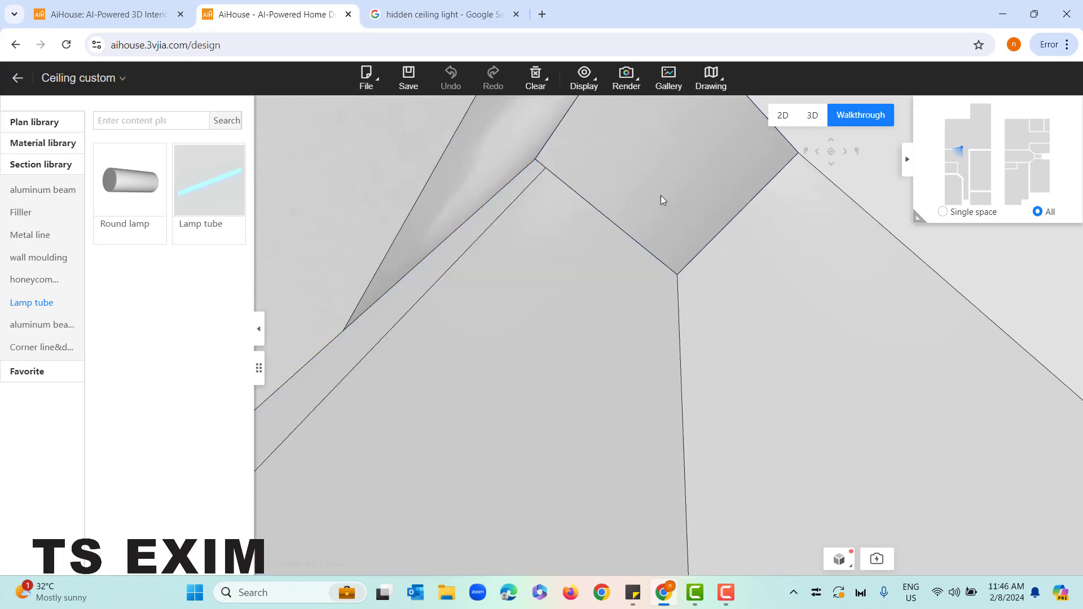
{"action": "left_click_drag", "start_coordinate": [660, 195], "coordinate": [752, 472]}
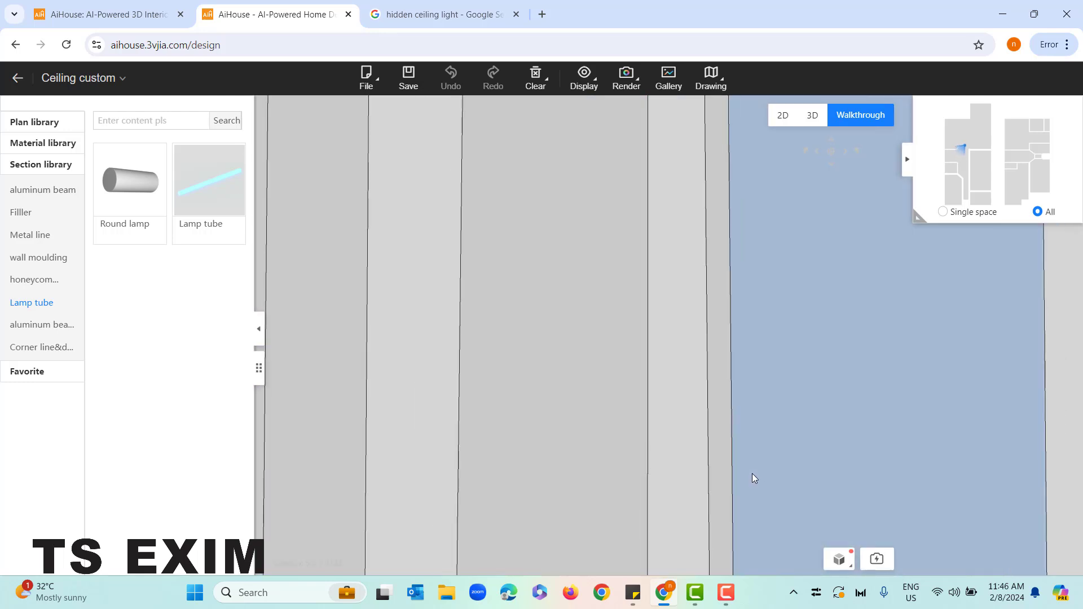
{"action": "scroll", "coordinate": [752, 472], "scroll_direction": "down", "scroll_amount": 5}
{"action": "scroll", "coordinate": [721, 408], "scroll_direction": "down", "scroll_amount": 5}
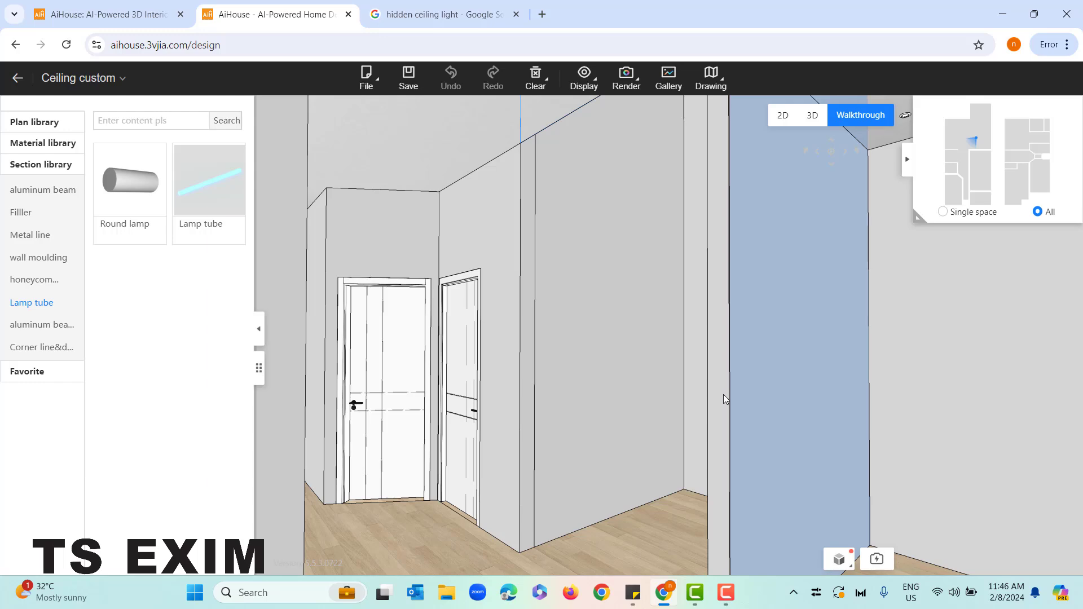
{"action": "left_click_drag", "start_coordinate": [723, 394], "coordinate": [652, 347]}
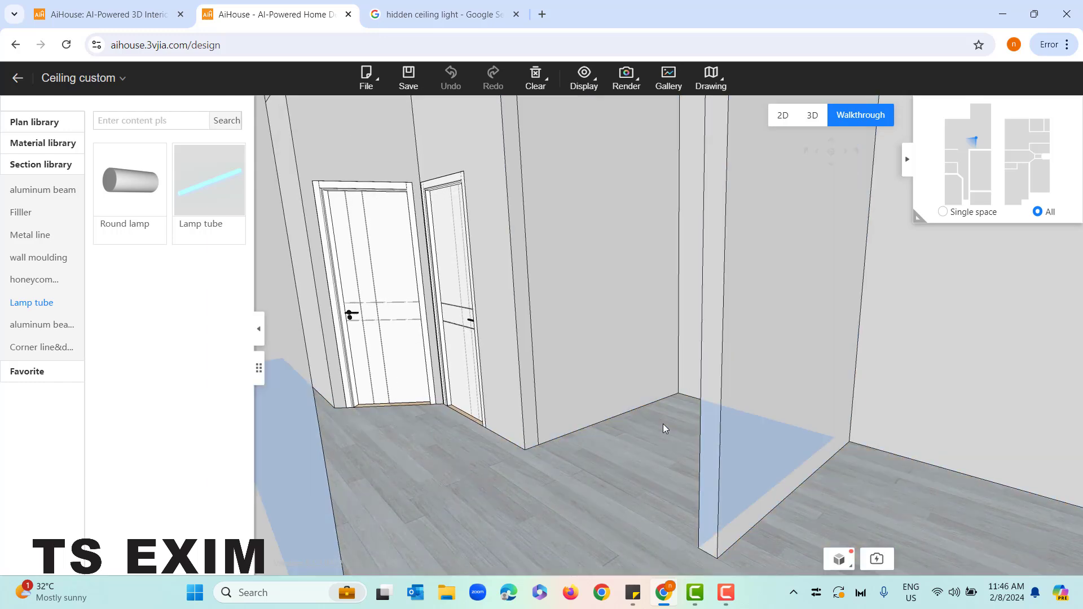
{"action": "scroll", "coordinate": [651, 478], "scroll_direction": "down", "scroll_amount": 4}
{"action": "left_click_drag", "start_coordinate": [598, 332], "coordinate": [683, 387]}
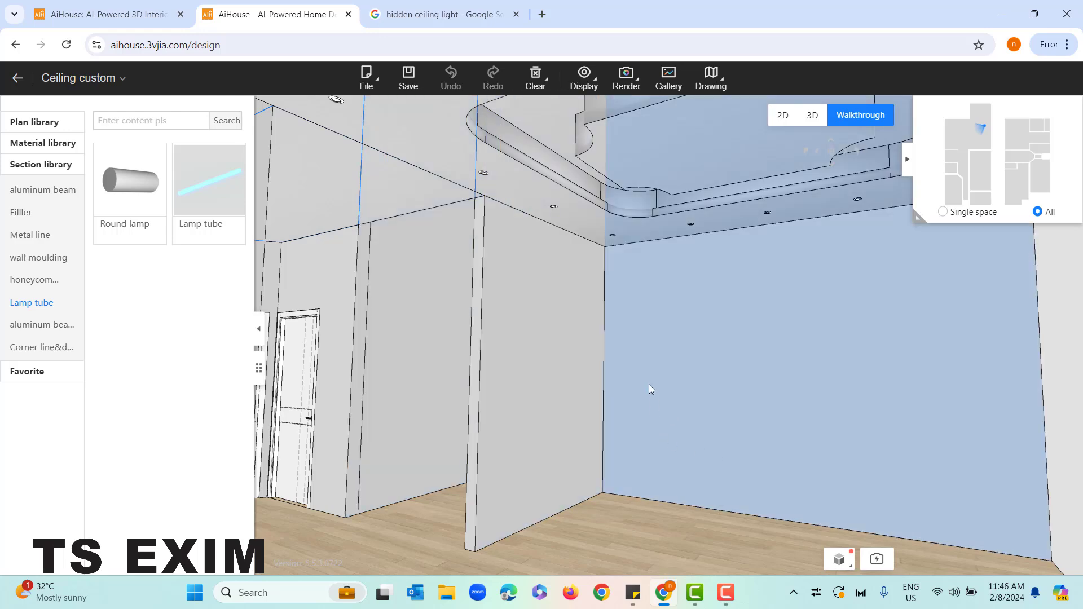
{"action": "left_click_drag", "start_coordinate": [648, 384], "coordinate": [666, 271]}
{"action": "right_click", "coordinate": [597, 444]}
{"action": "right_click", "coordinate": [667, 272]}
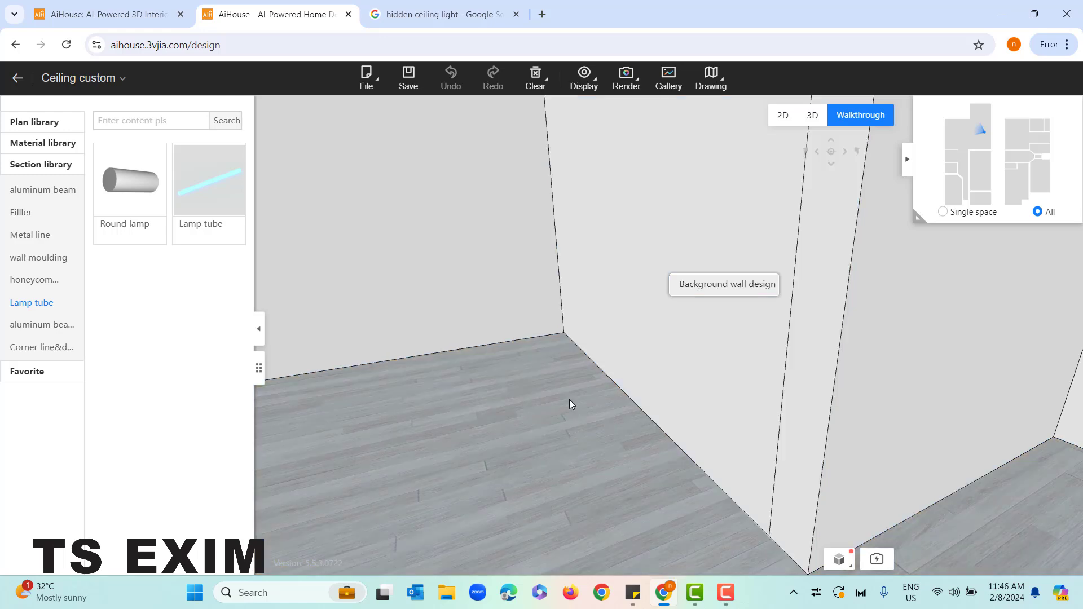
{"action": "left_click_drag", "start_coordinate": [569, 400], "coordinate": [622, 251]}
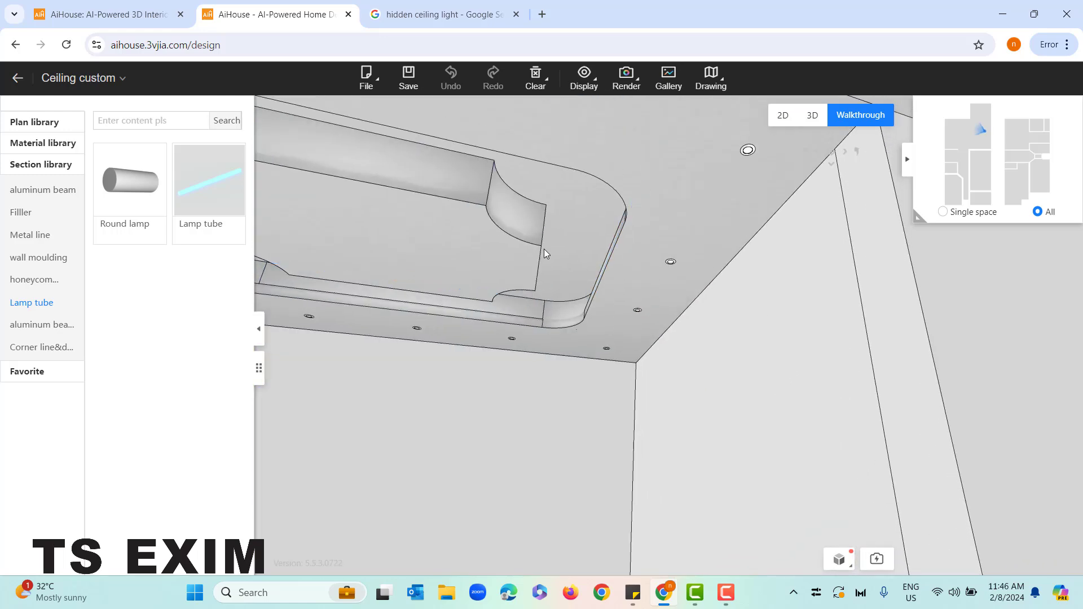
{"action": "left_click_drag", "start_coordinate": [543, 249], "coordinate": [669, 458]}
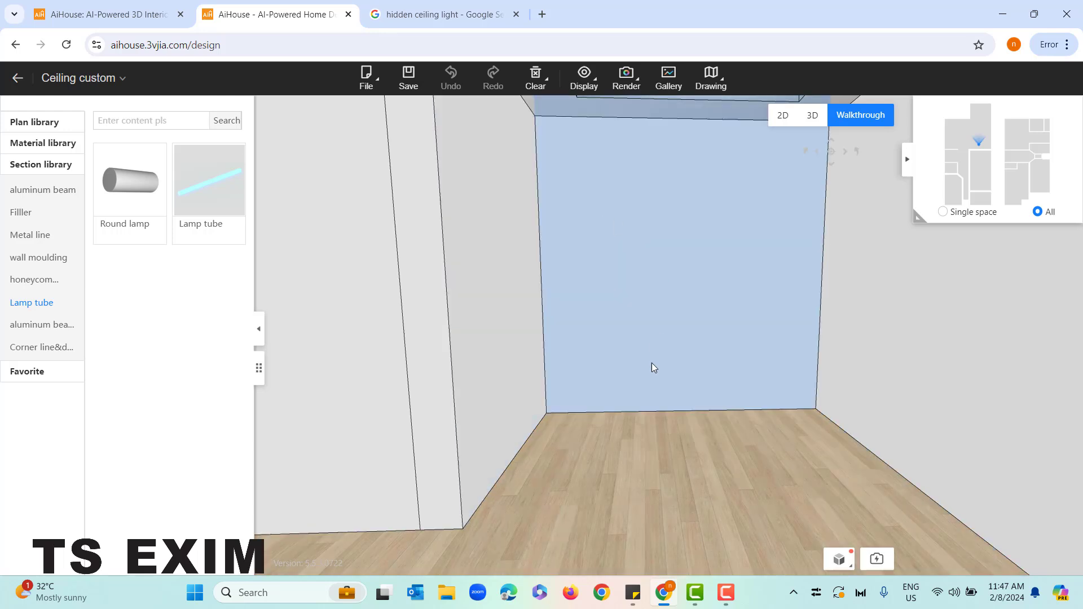
Move through the walkthrough and open the custom ceiling design of another room that has no ceiling regions
{"action": "key", "text": "d"}
{"action": "key", "text": "w"}
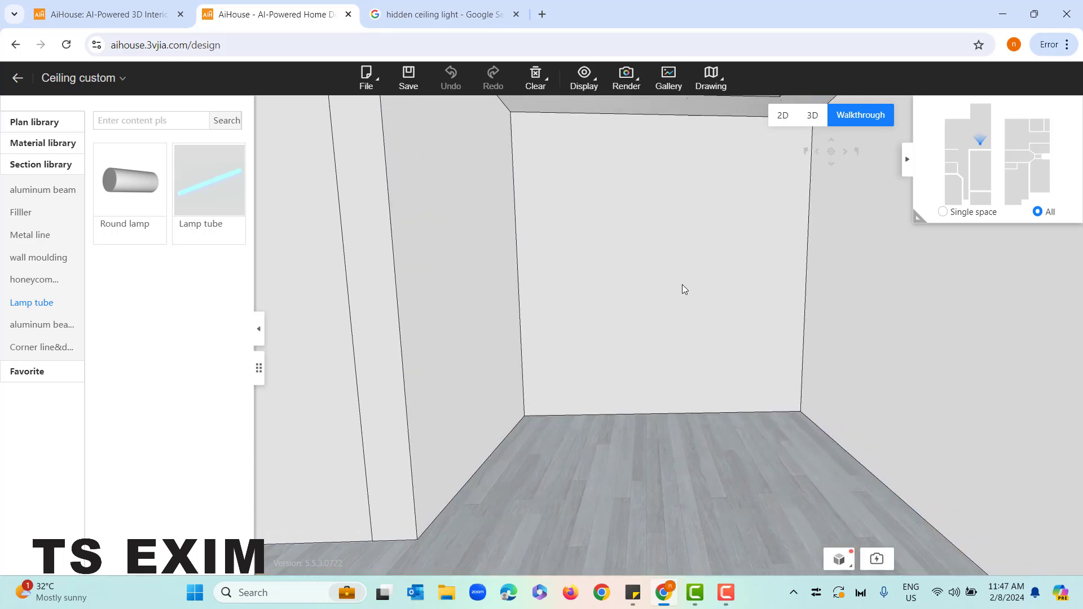
{"action": "left_click", "coordinate": [586, 282]}
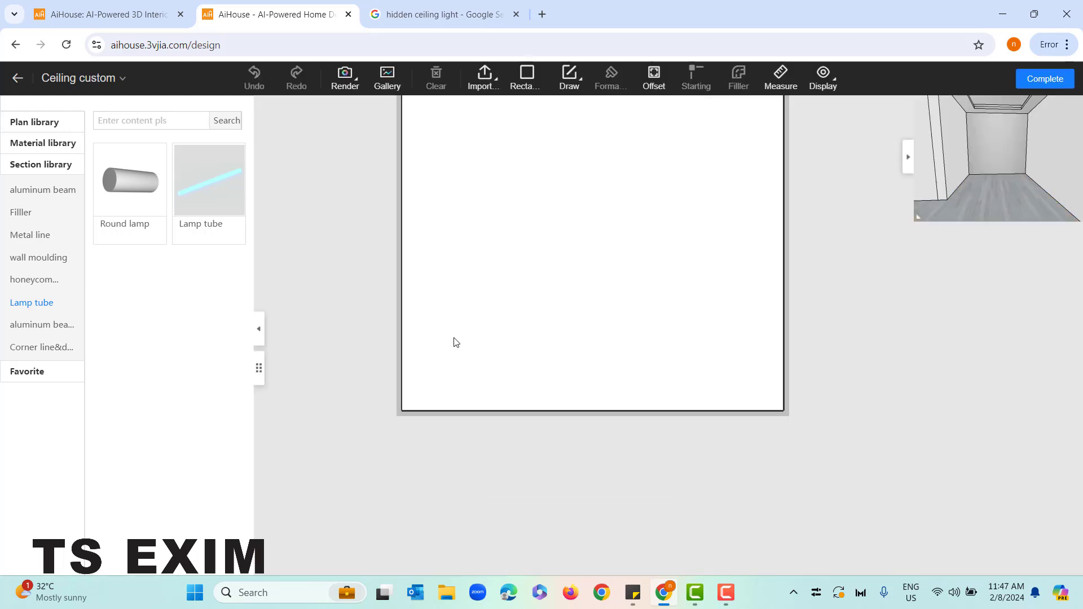
Draw a rectangular region about 1390 by 1869 from the lower-left corner of the wall
{"action": "left_click_drag", "start_coordinate": [387, 275], "coordinate": [421, 310]}
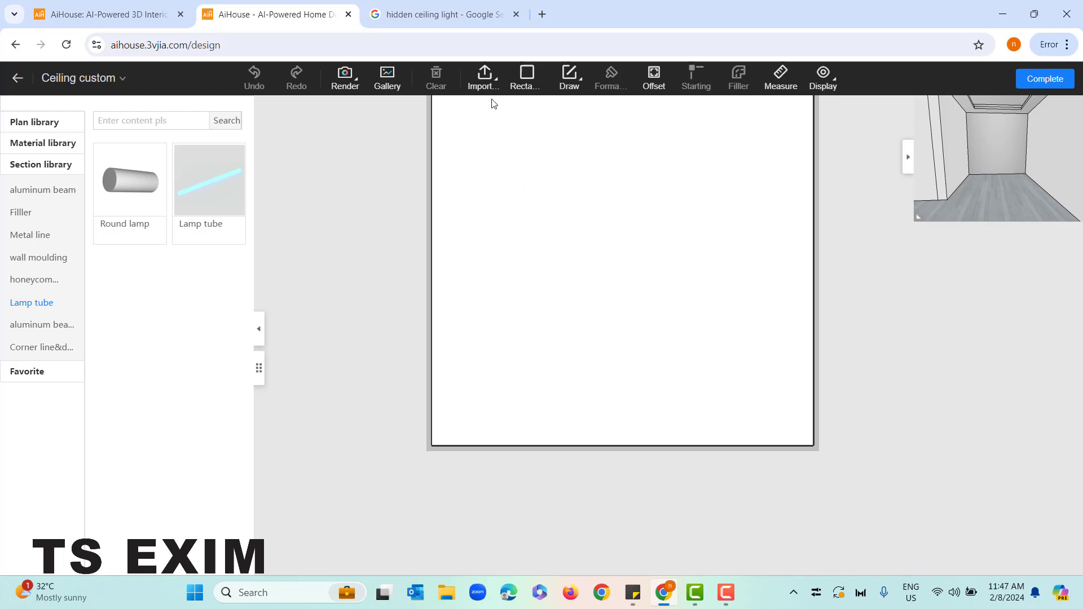
{"action": "left_click", "coordinate": [513, 85]}
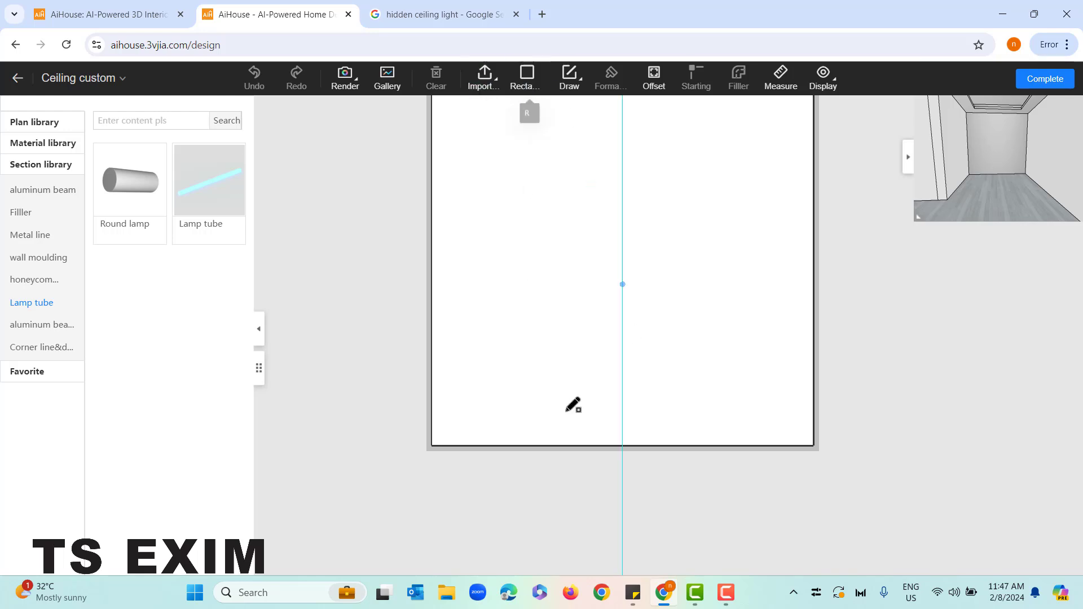
{"action": "left_click", "coordinate": [431, 446]}
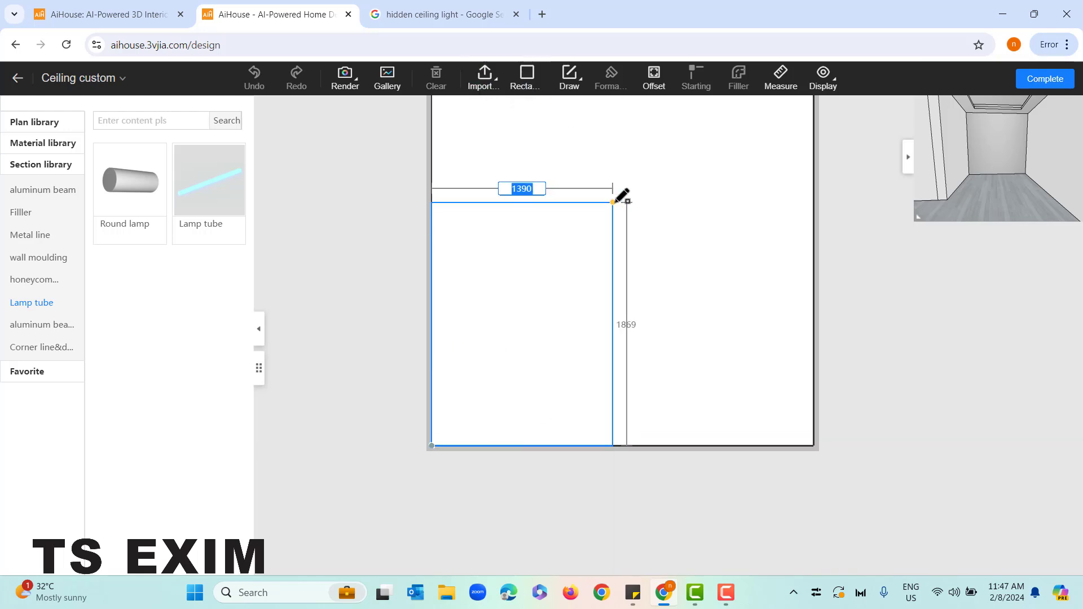
{"action": "left_click", "coordinate": [612, 201]}
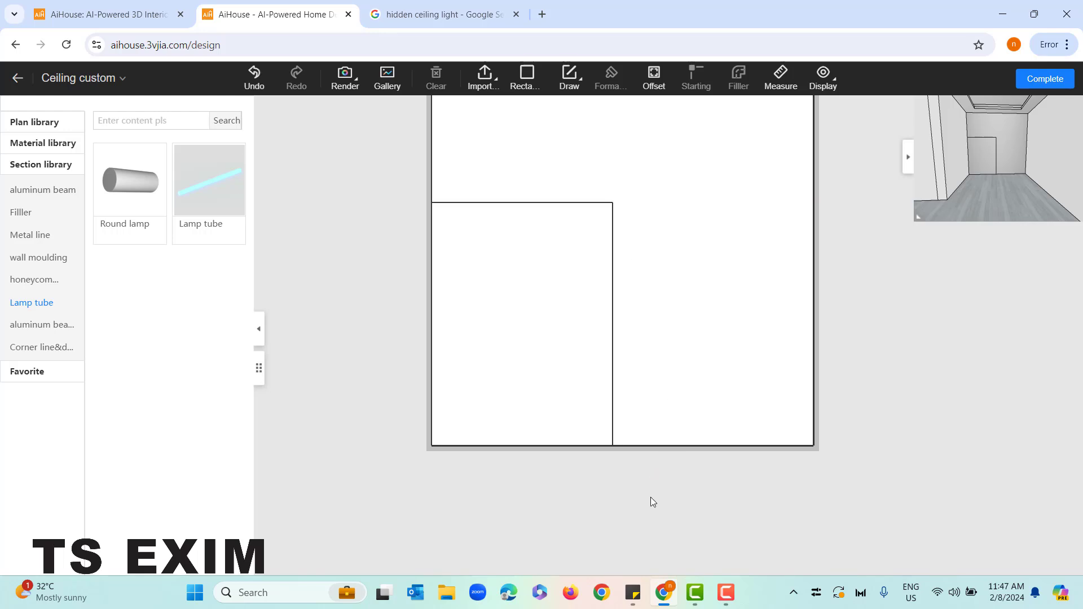
Round the wall region's upper-right corner with an outer fillet of 695
{"action": "left_click", "coordinate": [558, 275]}
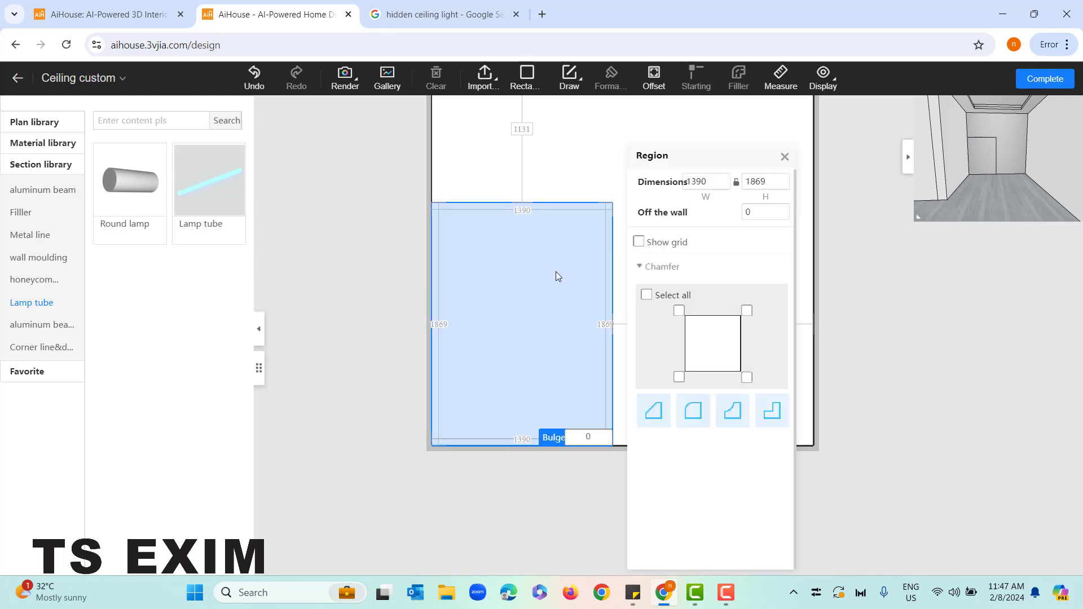
{"action": "left_click", "coordinate": [746, 310]}
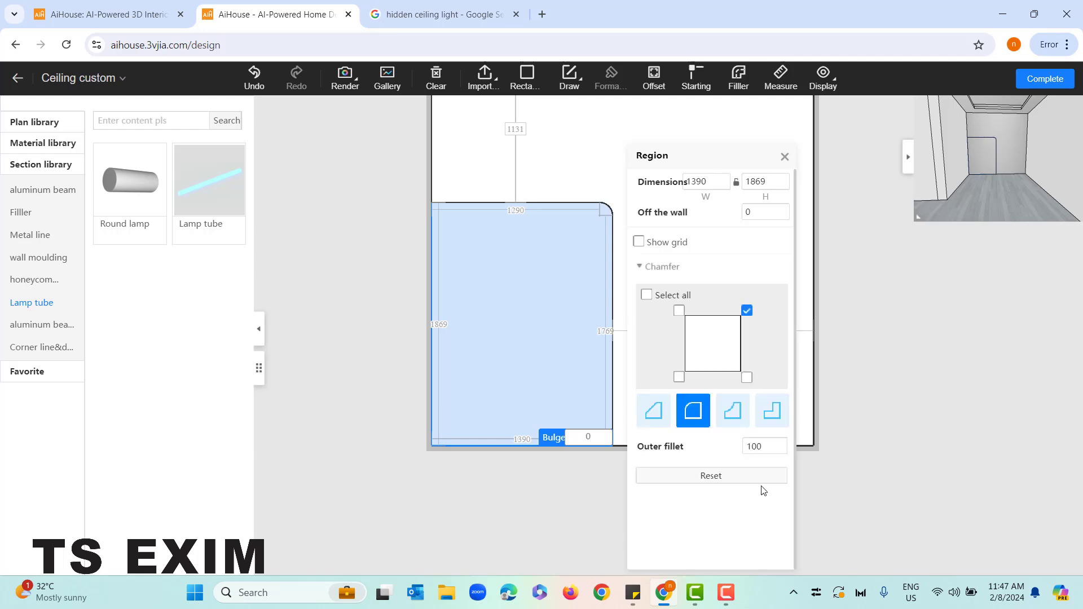
{"action": "left_click", "coordinate": [751, 450]}
{"action": "key", "text": "Return"}
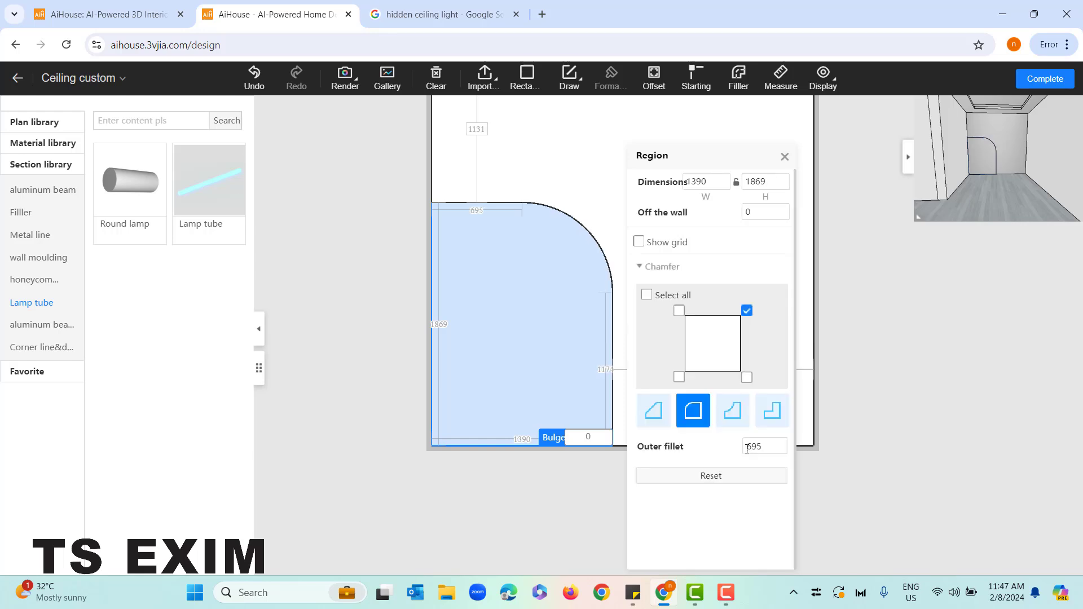
{"action": "left_click", "coordinate": [784, 157]}
Set the rounded wall region's bulge to 50 and enlarge the 3D preview to inspect it
{"action": "scroll", "coordinate": [982, 164], "scroll_direction": "up", "scroll_amount": 5}
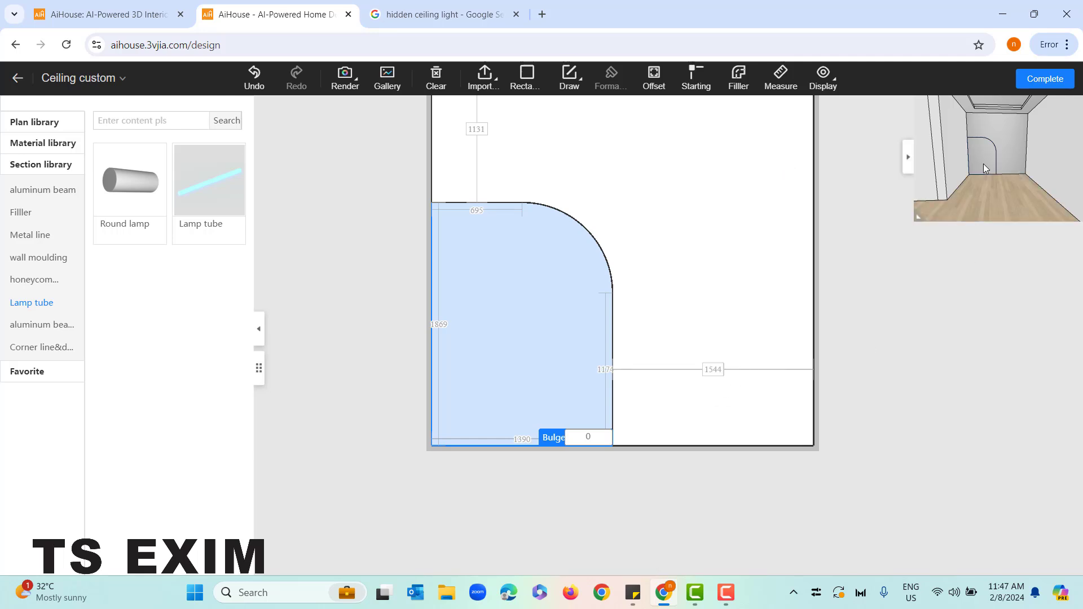
{"action": "left_click_drag", "start_coordinate": [887, 197], "coordinate": [958, 194]}
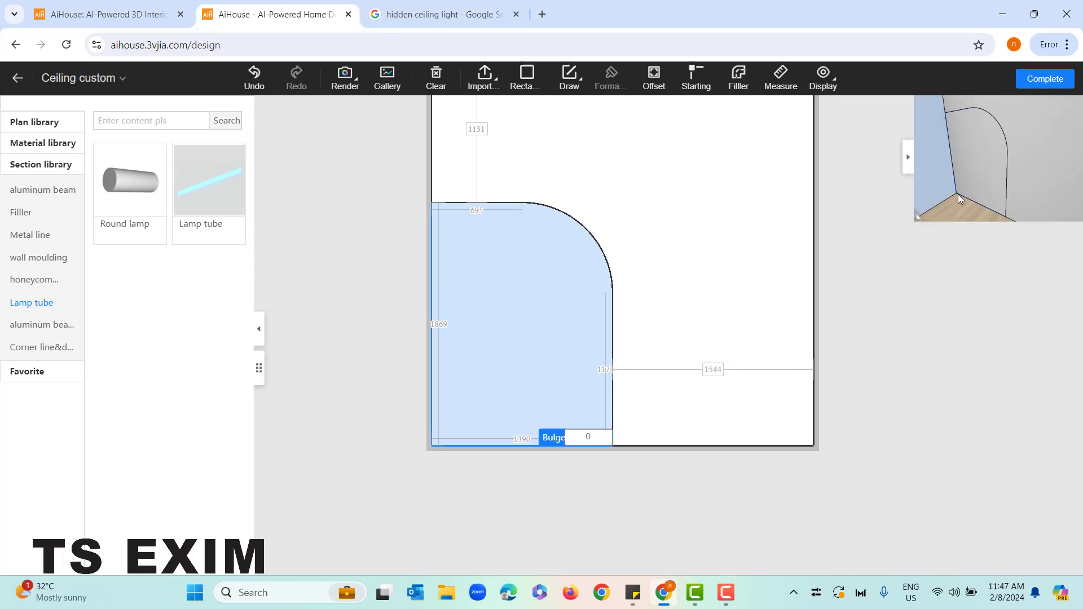
{"action": "scroll", "coordinate": [553, 359], "scroll_direction": "up", "scroll_amount": 2}
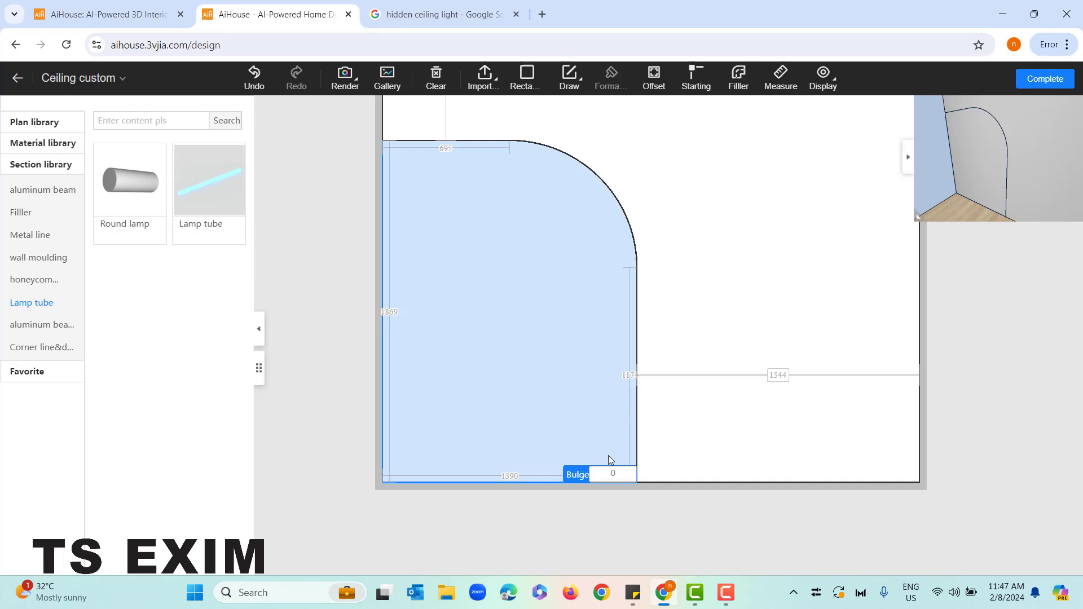
{"action": "left_click", "coordinate": [613, 472]}
{"action": "type", "text": "50"}
{"action": "key", "text": "Return"}
{"action": "left_click_drag", "start_coordinate": [994, 198], "coordinate": [777, 393]}
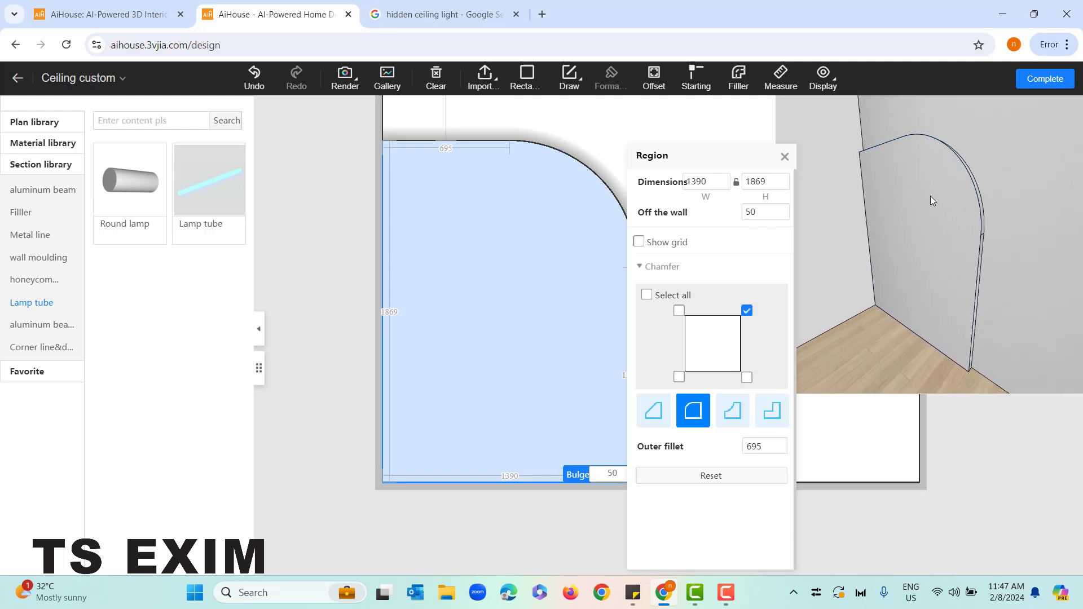
{"action": "scroll", "coordinate": [963, 271], "scroll_direction": "down", "scroll_amount": 3}
{"action": "left_click", "coordinate": [784, 156]}
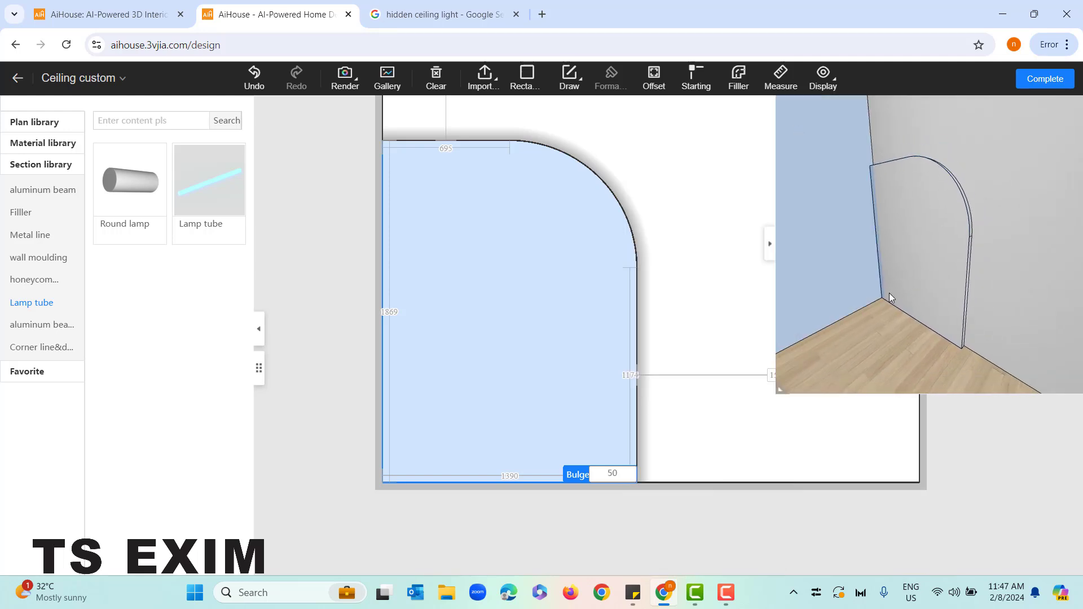
Apply the Round lamp section along the outer edge of the rounded wall region and inspect it in the preview
{"action": "scroll", "coordinate": [686, 418], "scroll_direction": "down", "scroll_amount": 1}
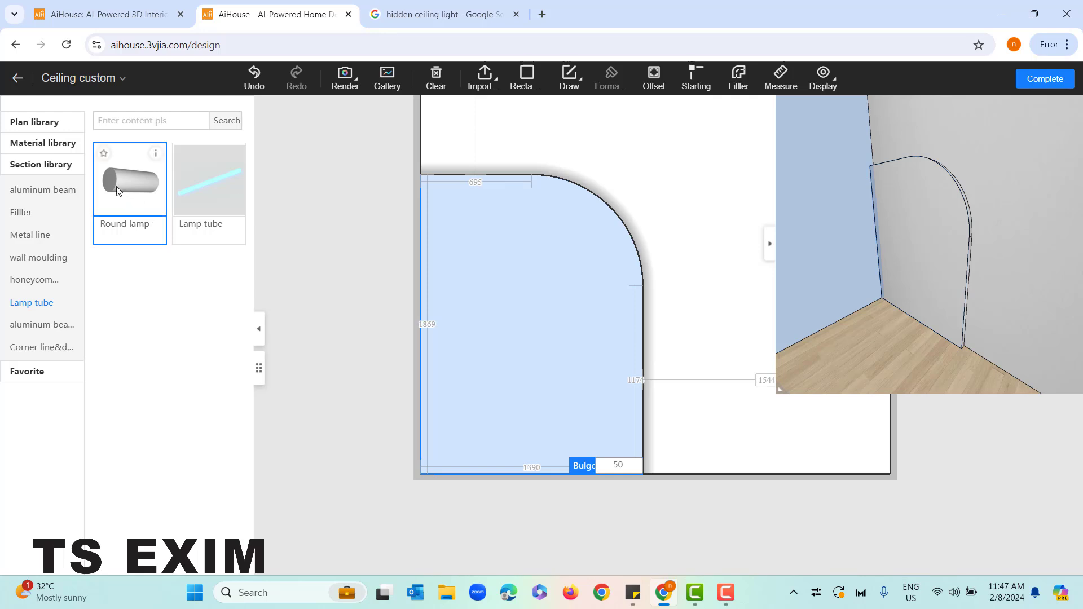
{"action": "left_click_drag", "start_coordinate": [121, 195], "coordinate": [522, 221]}
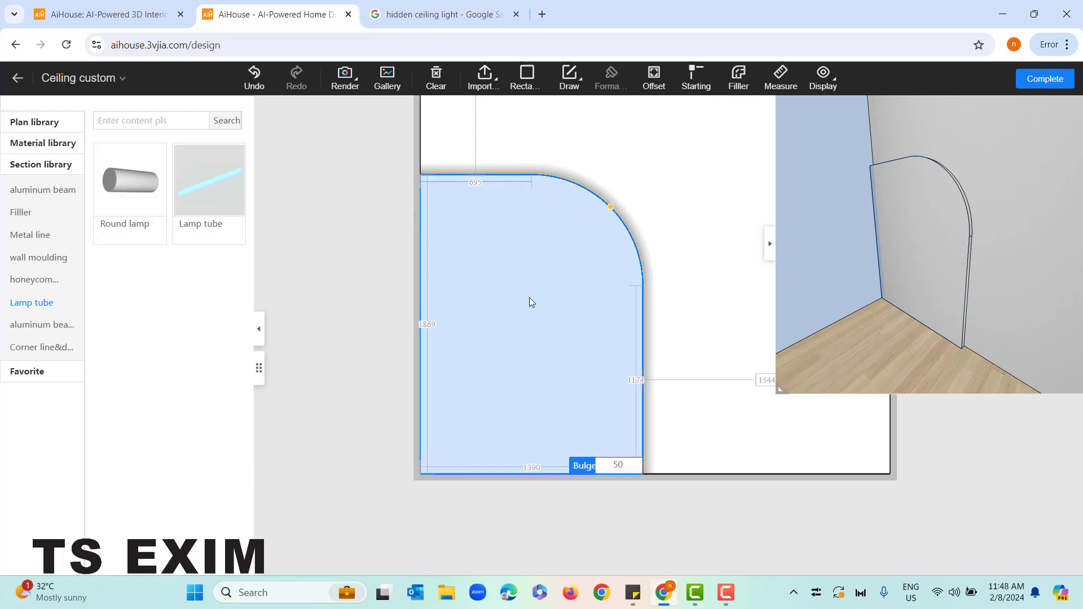
{"action": "scroll", "coordinate": [926, 302], "scroll_direction": "up", "scroll_amount": 5}
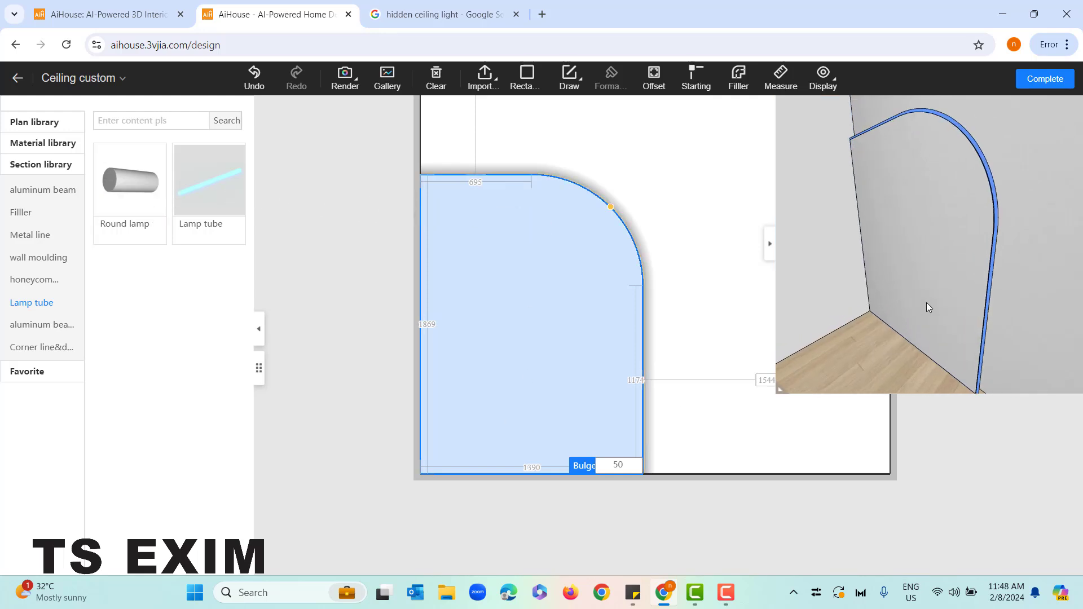
{"action": "scroll", "coordinate": [926, 302], "scroll_direction": "down", "scroll_amount": 4}
{"action": "scroll", "coordinate": [926, 303], "scroll_direction": "down", "scroll_amount": 1}
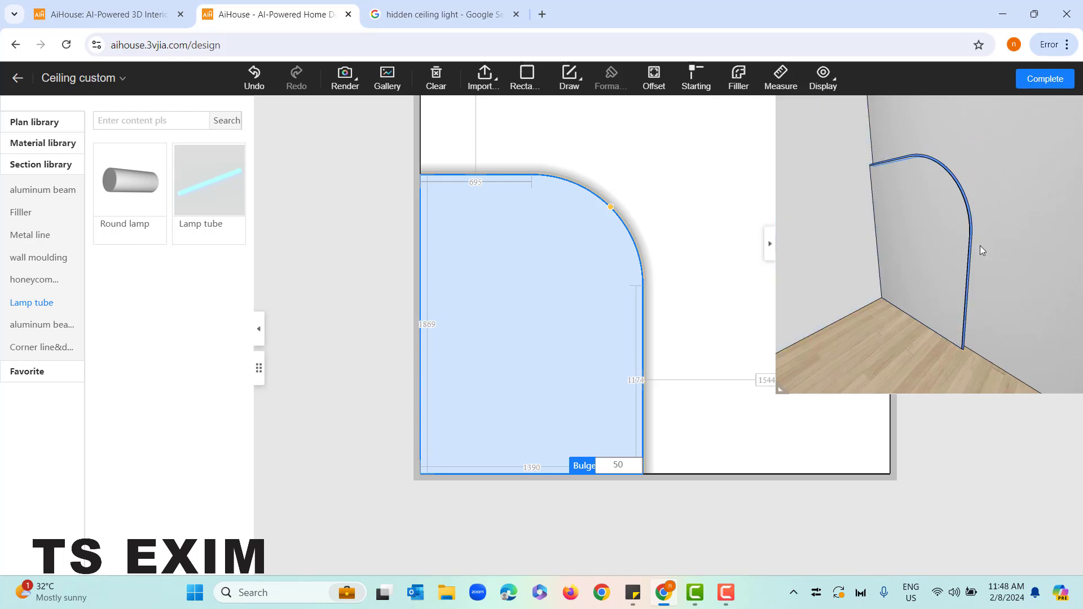
{"action": "left_click_drag", "start_coordinate": [979, 246], "coordinate": [957, 269]}
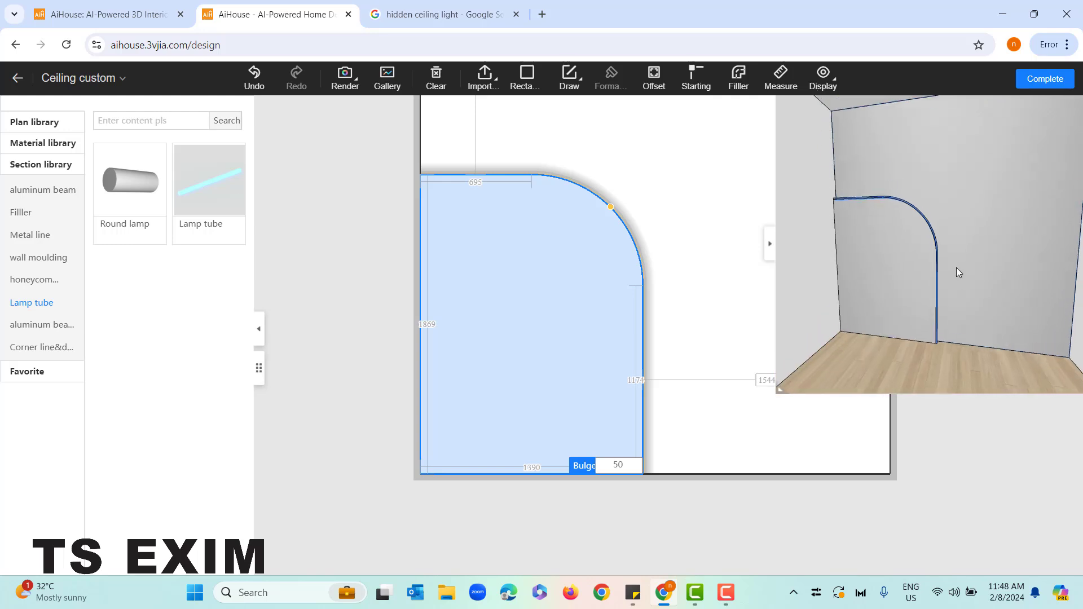
Complete the wall design, view it in the walkthrough and return to the main design environment
{"action": "left_click", "coordinate": [1047, 83]}
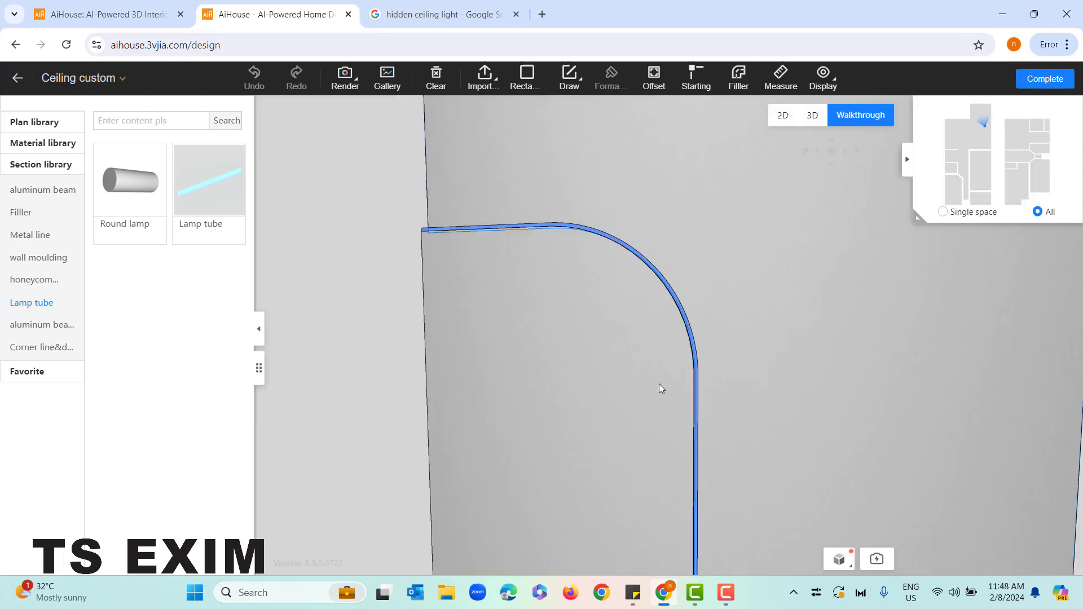
{"action": "left_click_drag", "start_coordinate": [519, 409], "coordinate": [562, 455]}
{"action": "scroll", "coordinate": [567, 444], "scroll_direction": "down", "scroll_amount": 5}
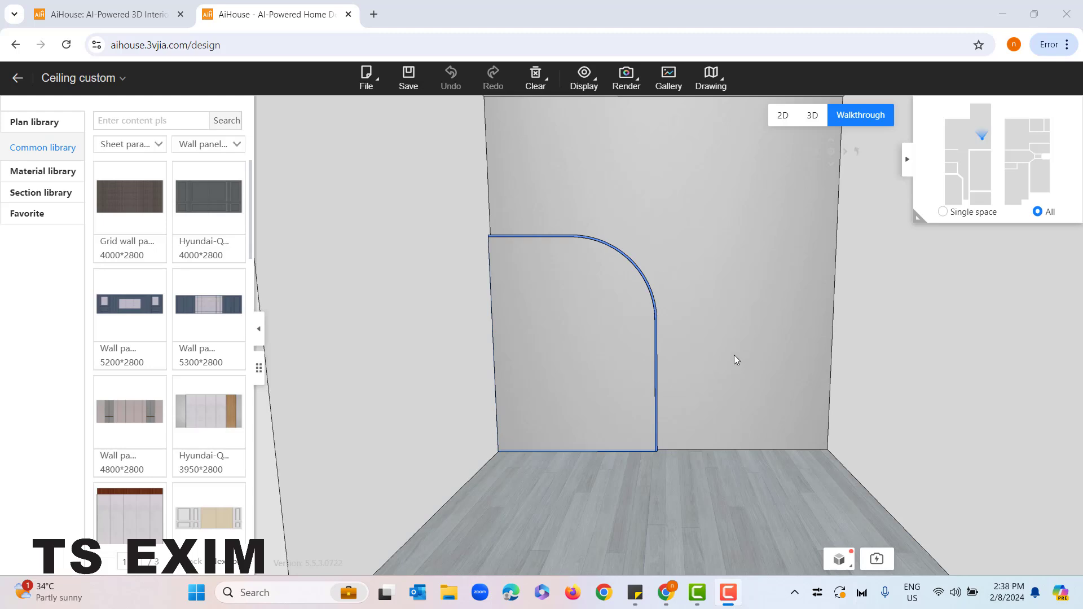
{"action": "left_click", "coordinate": [18, 80]}
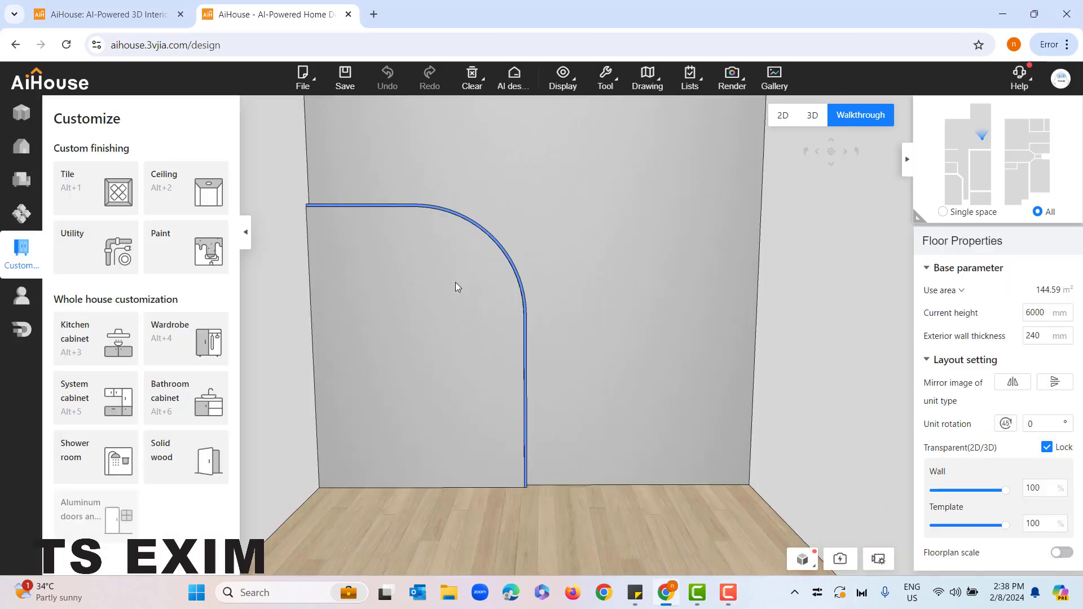
Turn the walkthrough towards the open room and show the Stairs category of the Finishing materials library
{"action": "left_click_drag", "start_coordinate": [683, 373], "coordinate": [303, 343]}
{"action": "key", "text": "a"}
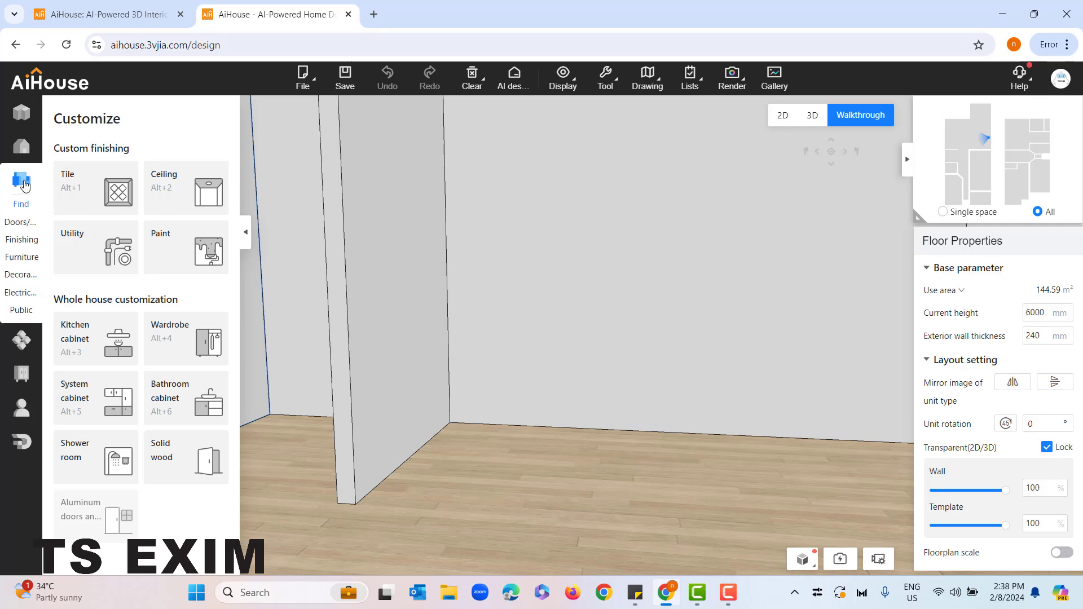
{"action": "left_click", "coordinate": [22, 183]}
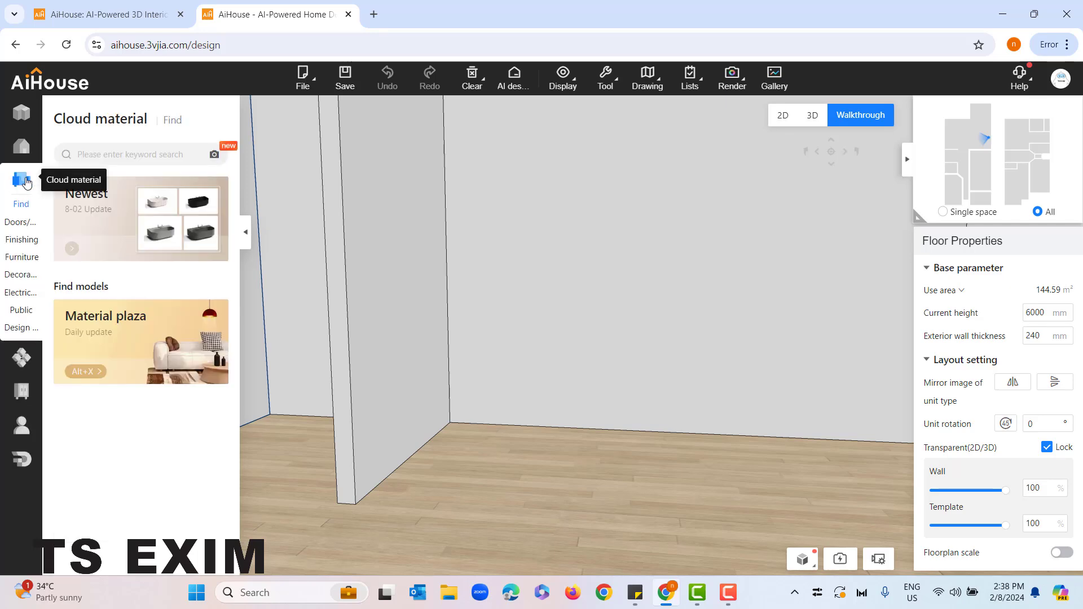
{"action": "left_click", "coordinate": [19, 241]}
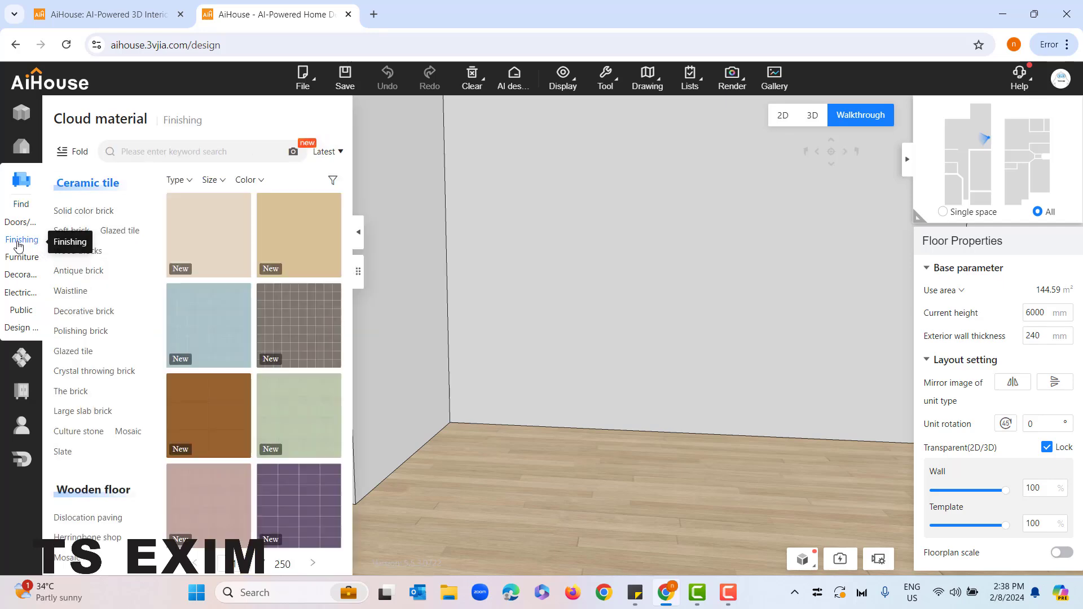
{"action": "scroll", "coordinate": [82, 290], "scroll_direction": "down", "scroll_amount": 10}
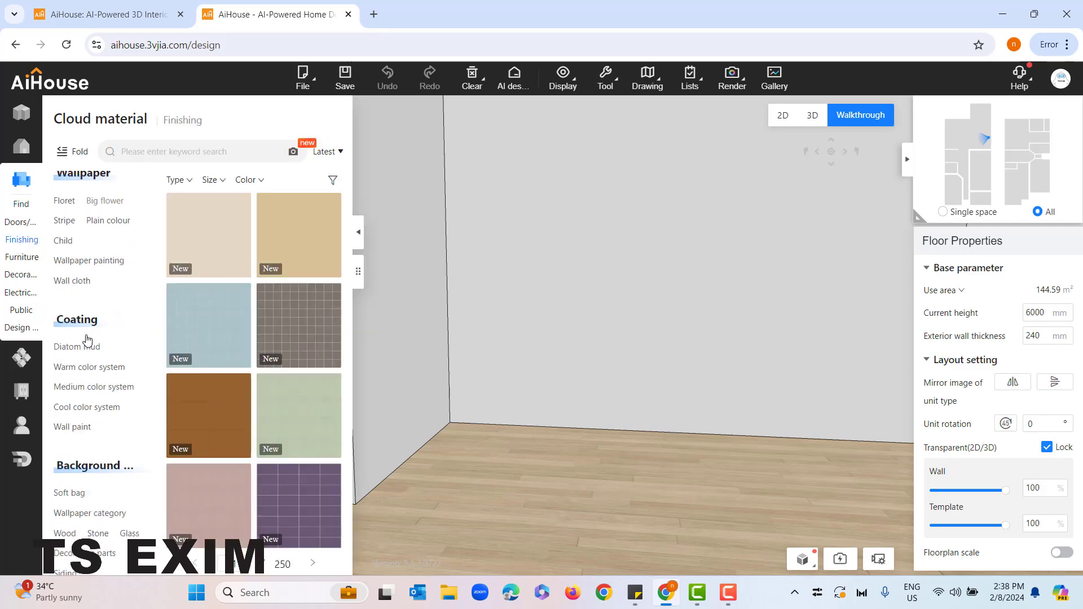
{"action": "scroll", "coordinate": [86, 339], "scroll_direction": "down", "scroll_amount": 7}
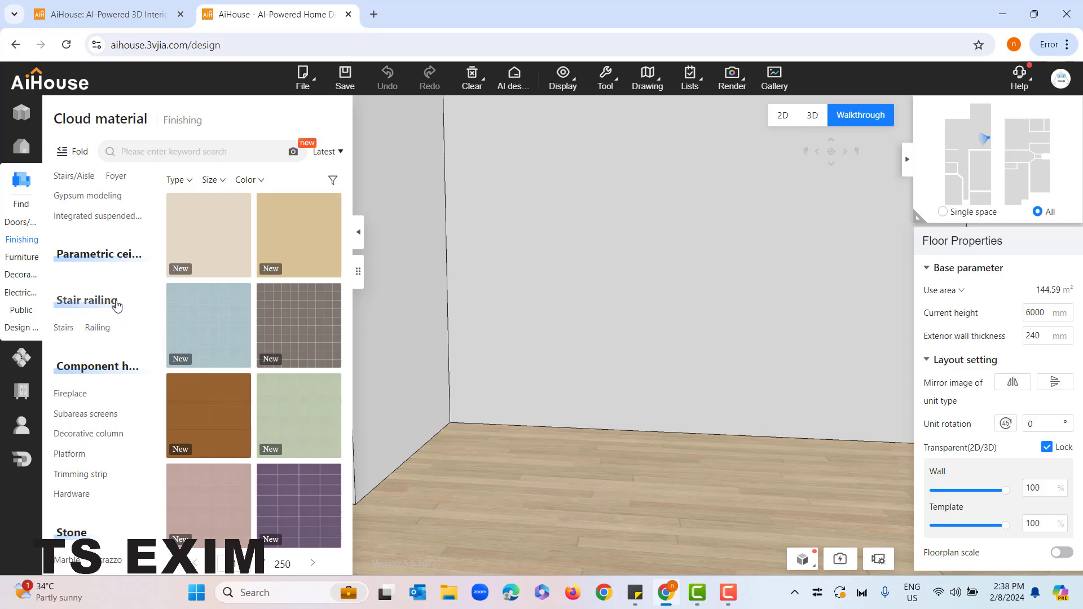
{"action": "left_click", "coordinate": [62, 331]}
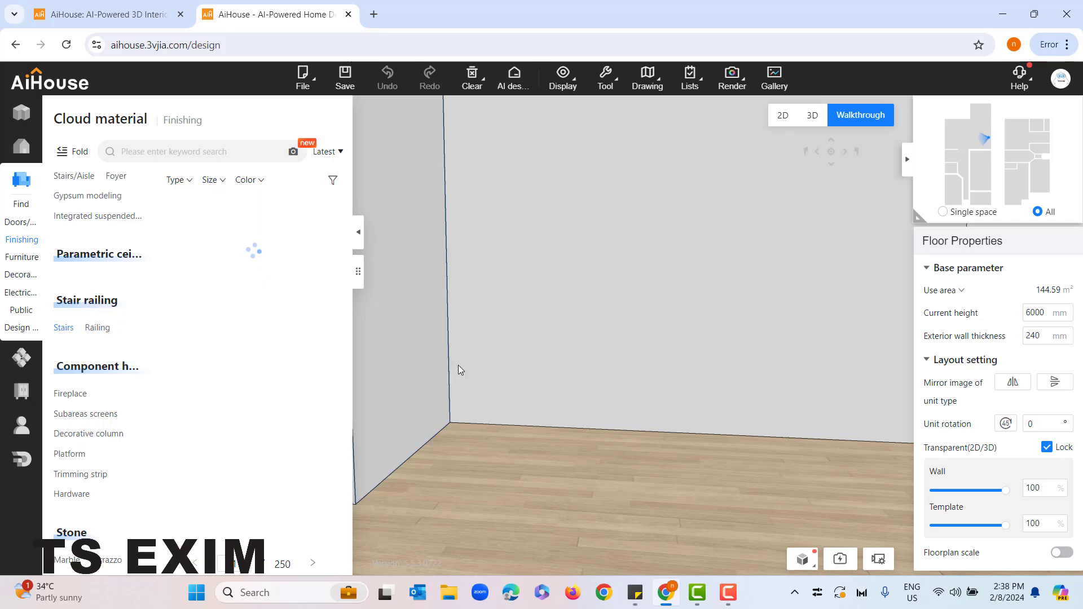
Adjust the walkthrough view and open the additional filtering options for the stair models
{"action": "left_click_drag", "start_coordinate": [428, 333], "coordinate": [484, 358]}
{"action": "right_click_drag", "start_coordinate": [484, 358], "coordinate": [486, 388]}
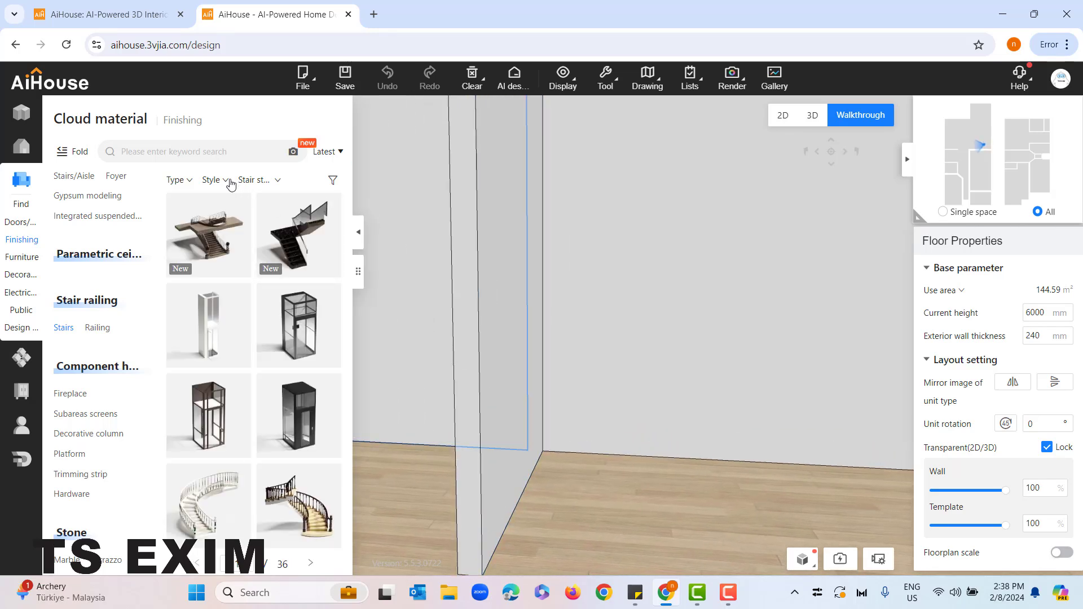
{"action": "left_click", "coordinate": [335, 182]}
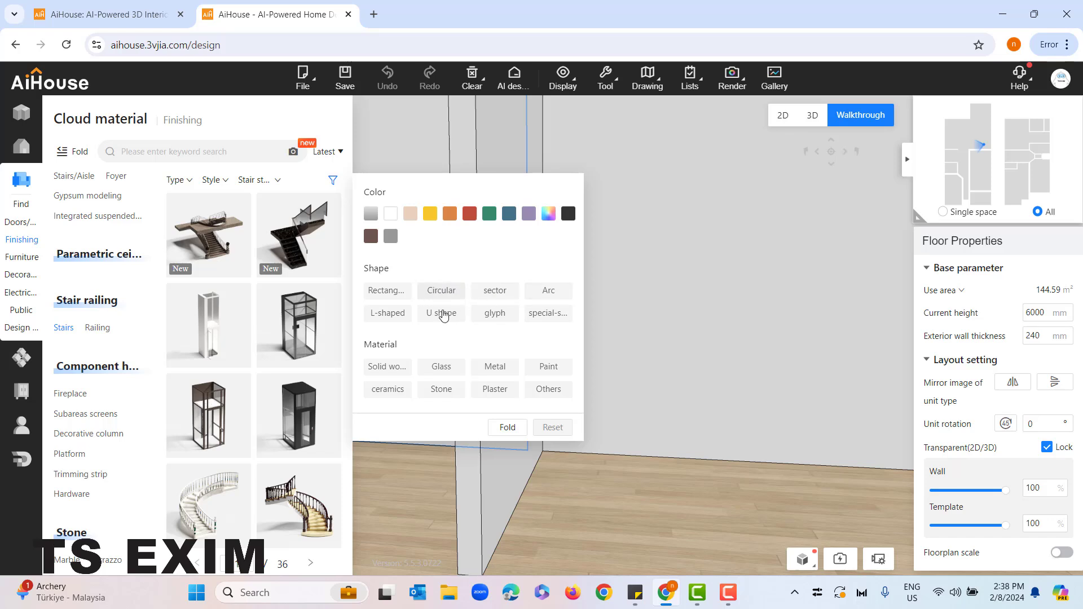
Filter the stair models by the Arc shape after trying Circular, and fold away the filter options
{"action": "left_click", "coordinate": [443, 294]}
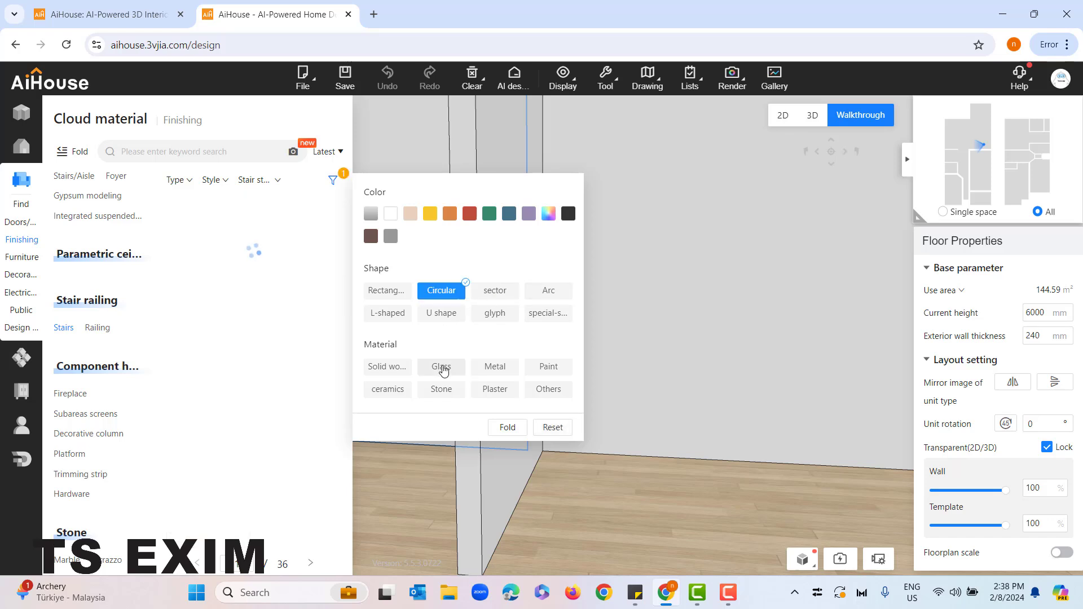
{"action": "left_click", "coordinate": [550, 300]}
{"action": "left_click_drag", "start_coordinate": [426, 191], "coordinate": [434, 239]}
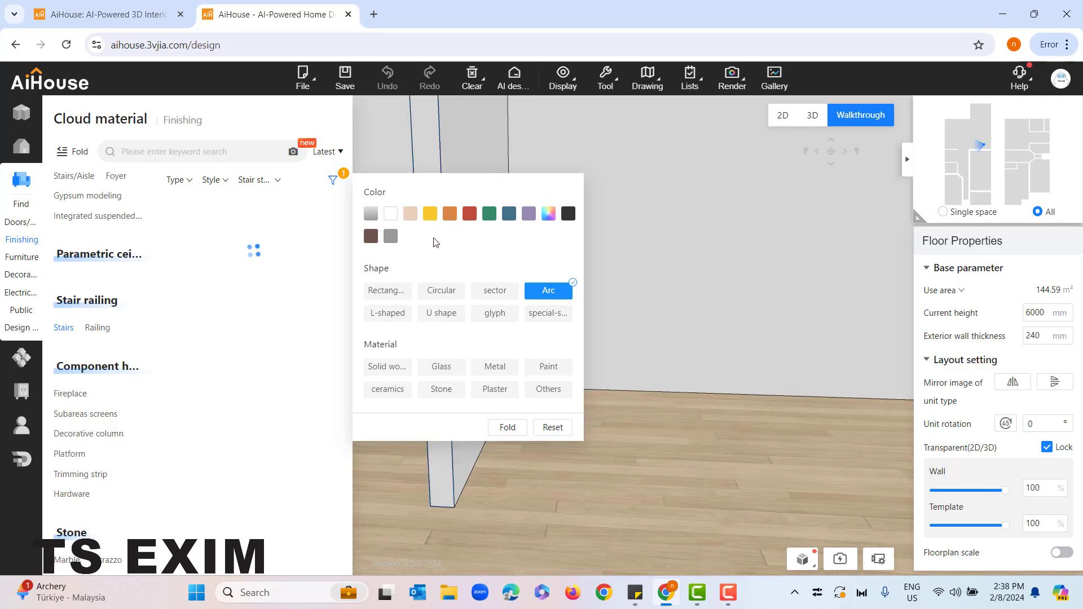
{"action": "left_click", "coordinate": [507, 427]}
Browse the arc-shaped stairs and place the Industrial wood staircase on the floor area beside the bathroom
{"action": "right_click_drag", "start_coordinate": [408, 438], "coordinate": [460, 474]}
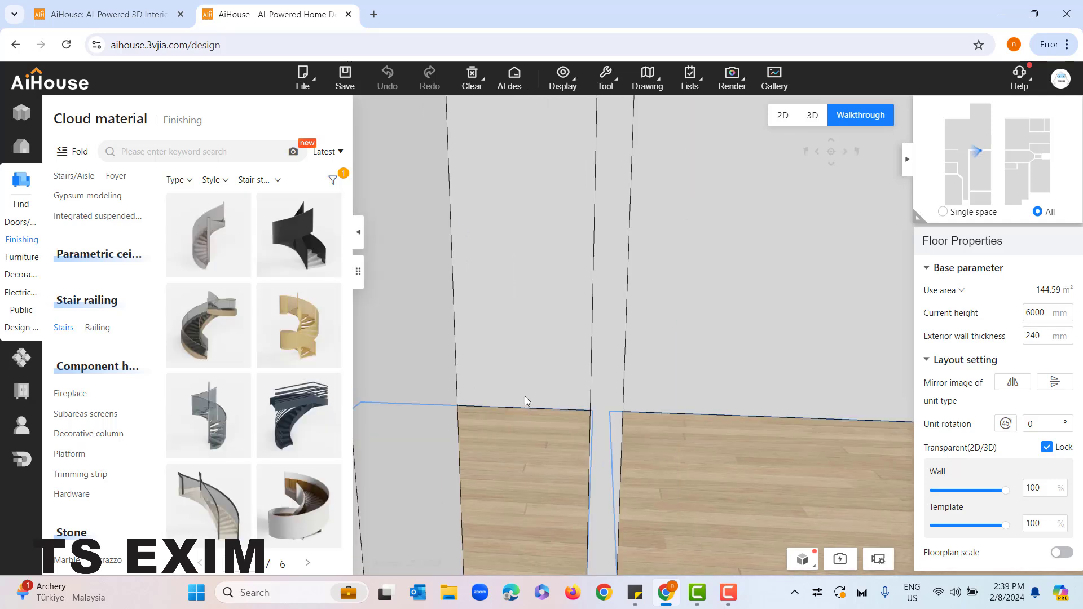
{"action": "scroll", "coordinate": [503, 449], "scroll_direction": "up", "scroll_amount": 5}
{"action": "left_click_drag", "start_coordinate": [509, 421], "coordinate": [435, 495]}
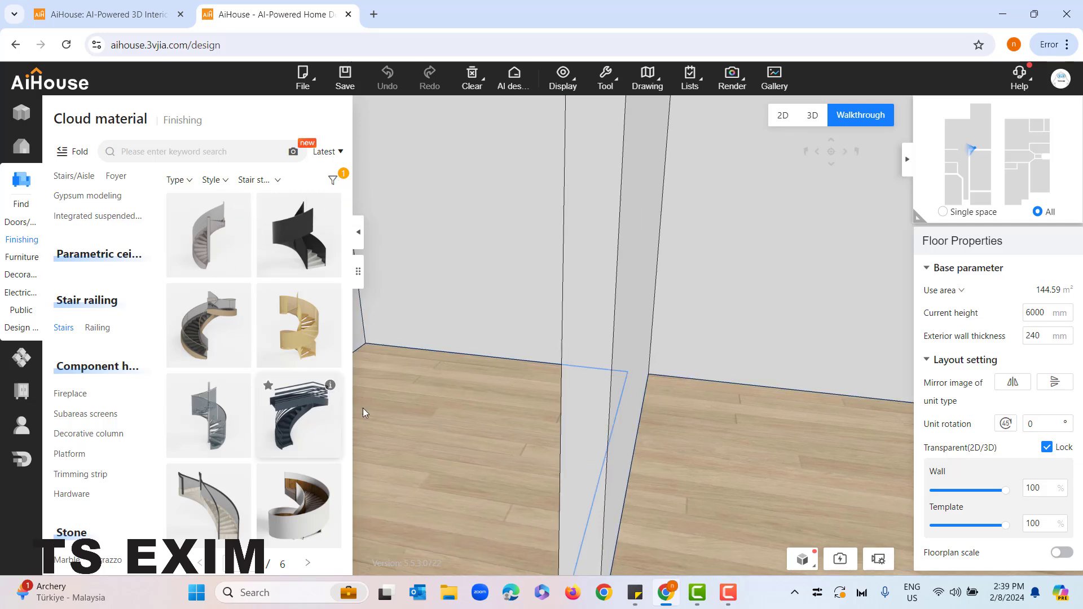
{"action": "mouse_move", "coordinate": [335, 410]}
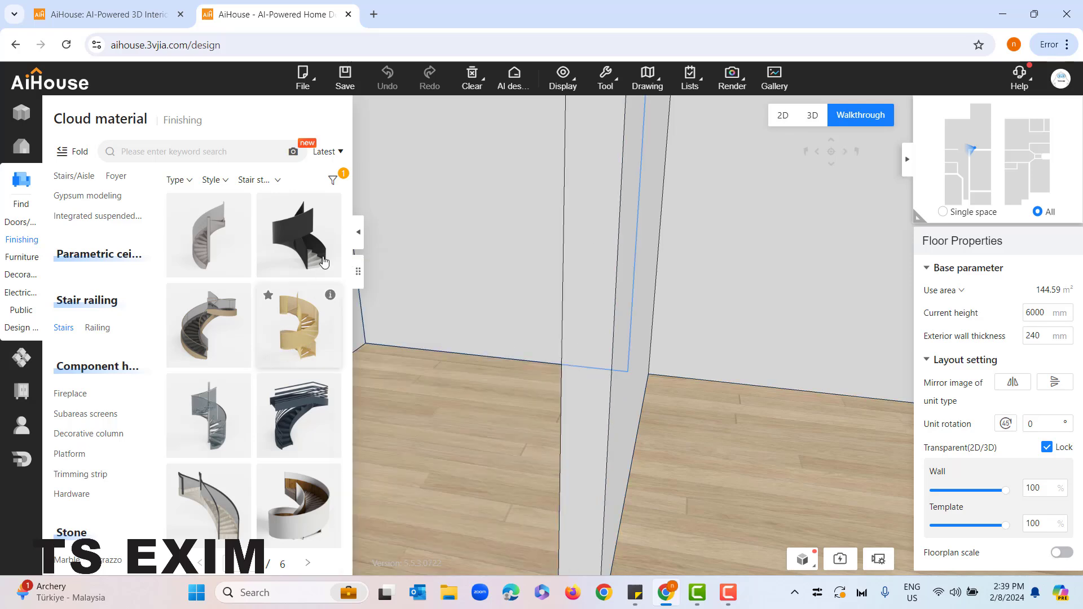
{"action": "scroll", "coordinate": [224, 314], "scroll_direction": "down", "scroll_amount": 3}
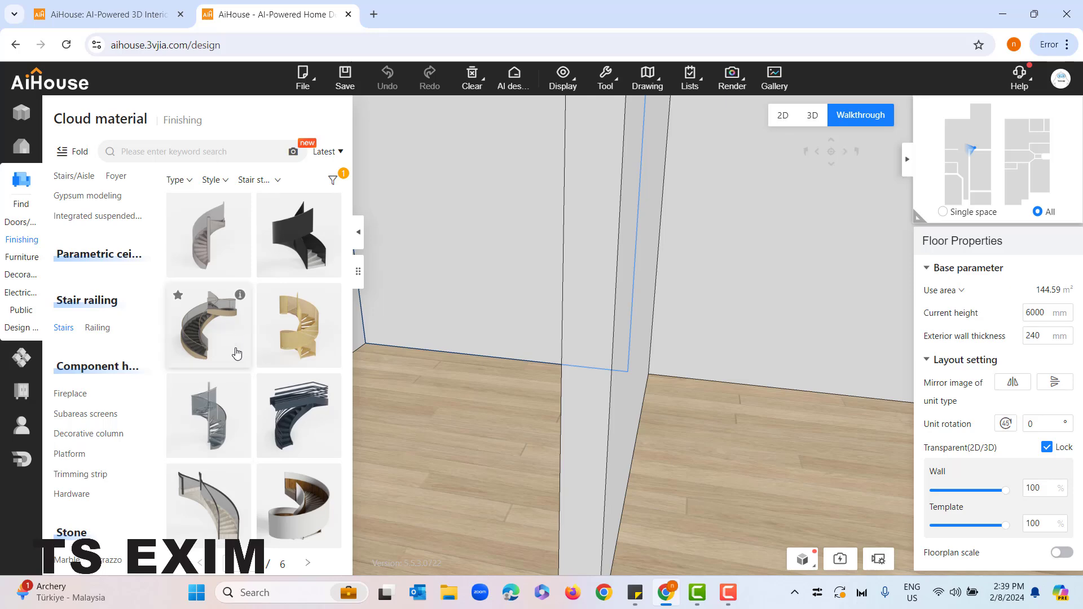
{"action": "scroll", "coordinate": [227, 320], "scroll_direction": "down", "scroll_amount": 5}
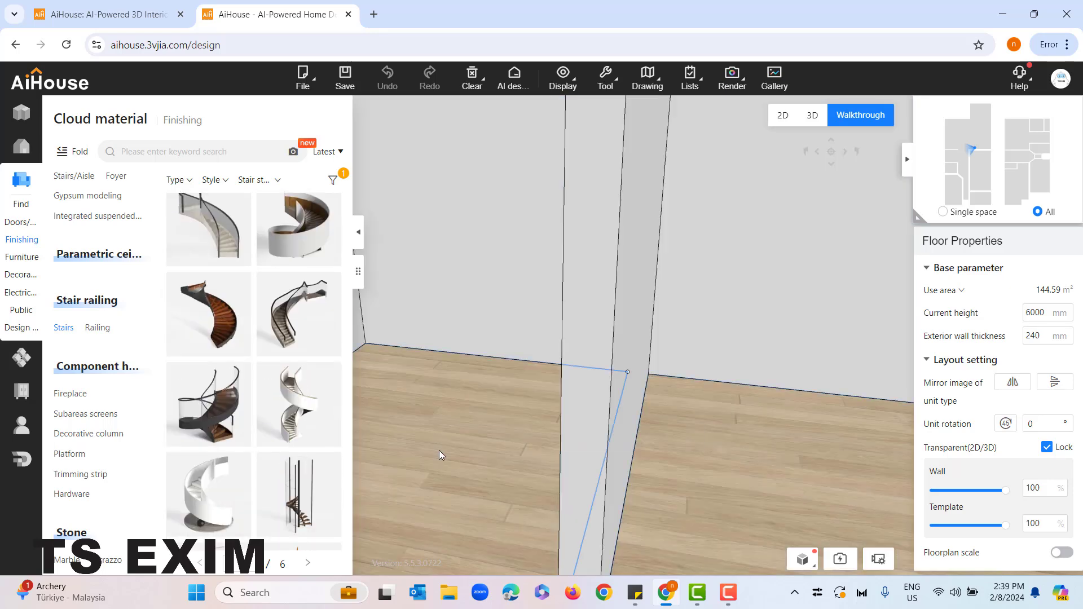
{"action": "left_click", "coordinate": [438, 450]}
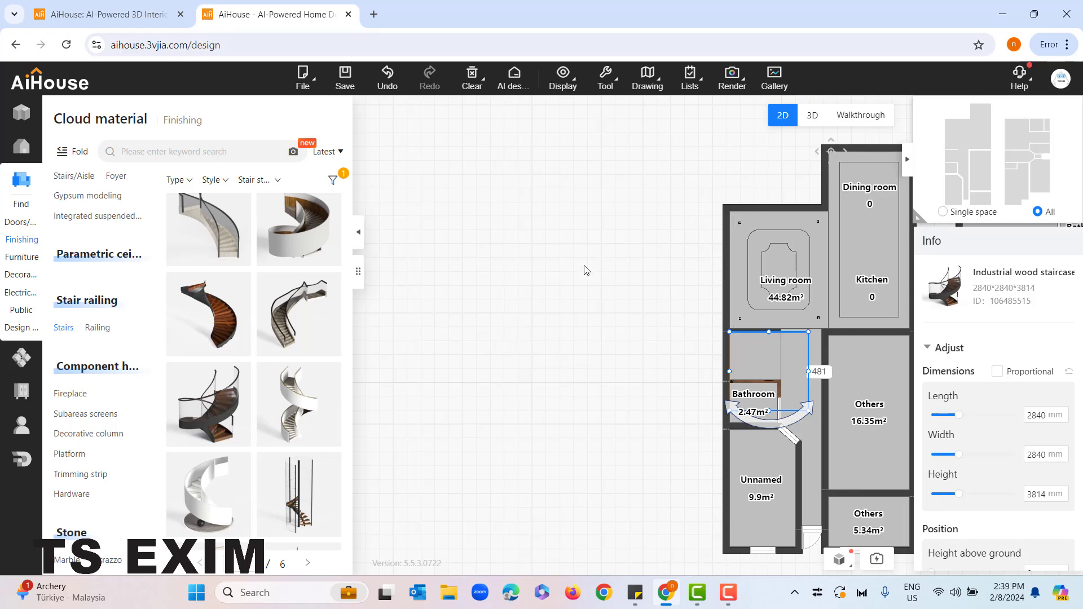
Show the floor plan in 2D and hide the Ceiling layer of the custom finishing
{"action": "left_click_drag", "start_coordinate": [869, 411], "coordinate": [727, 368]}
{"action": "left_click_drag", "start_coordinate": [517, 344], "coordinate": [447, 346]}
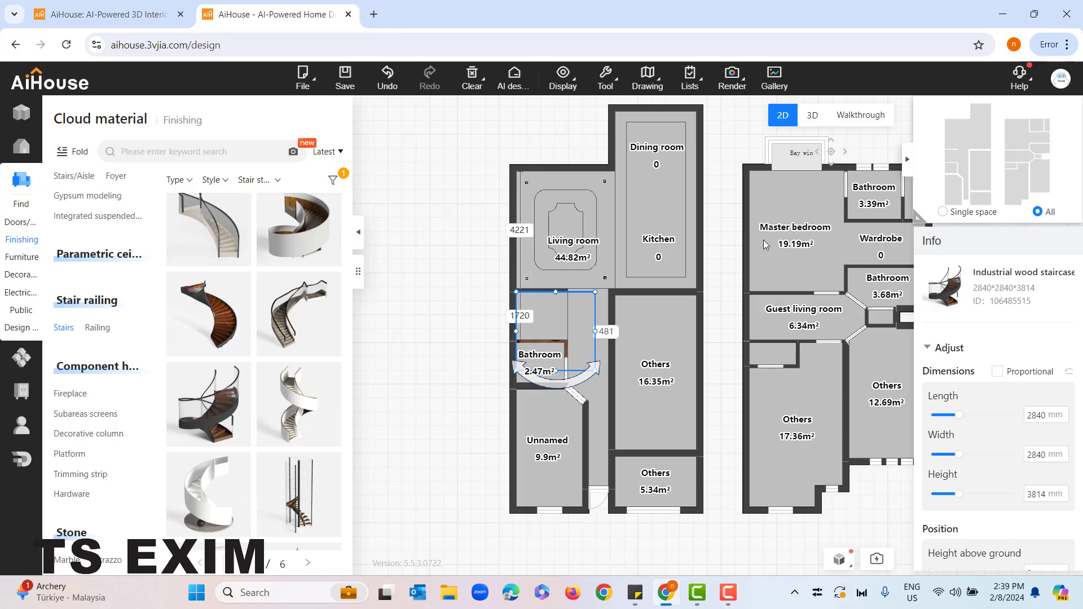
{"action": "left_click", "coordinate": [585, 123]}
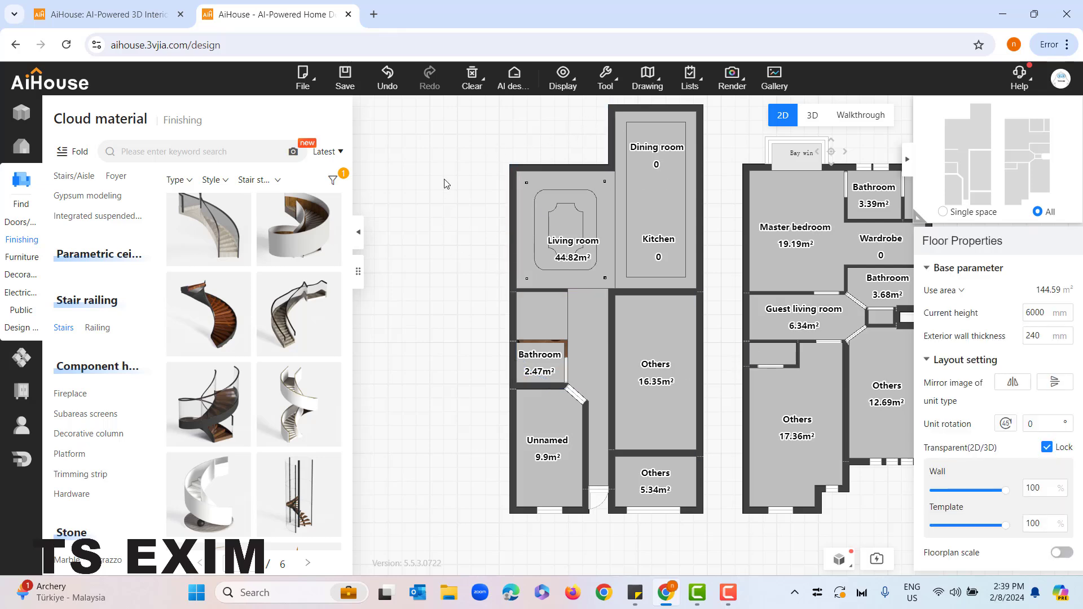
{"action": "left_click", "coordinate": [563, 76]}
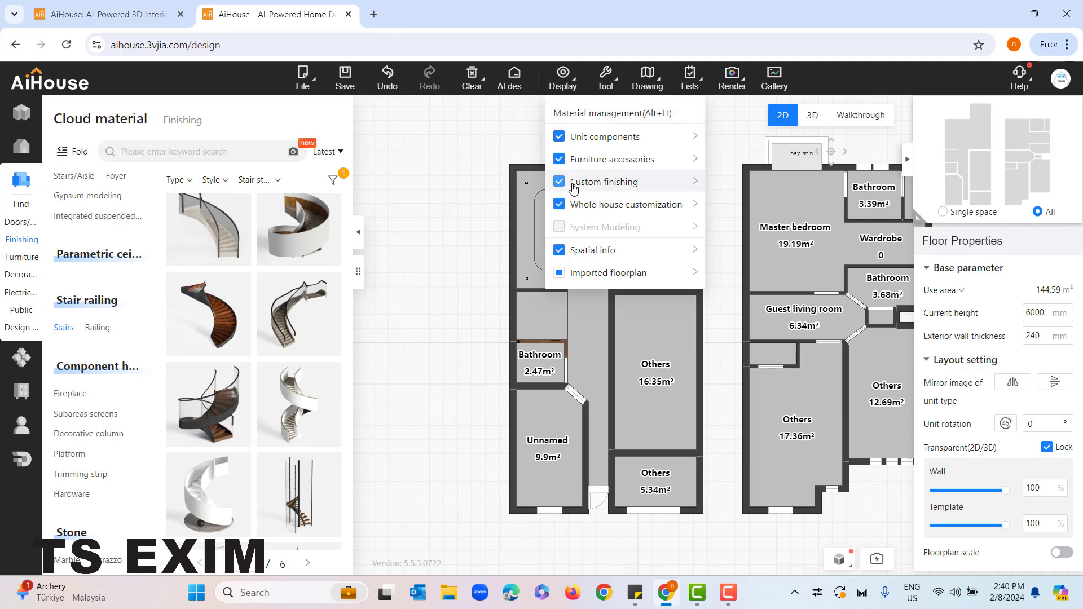
{"action": "mouse_move", "coordinate": [621, 189]}
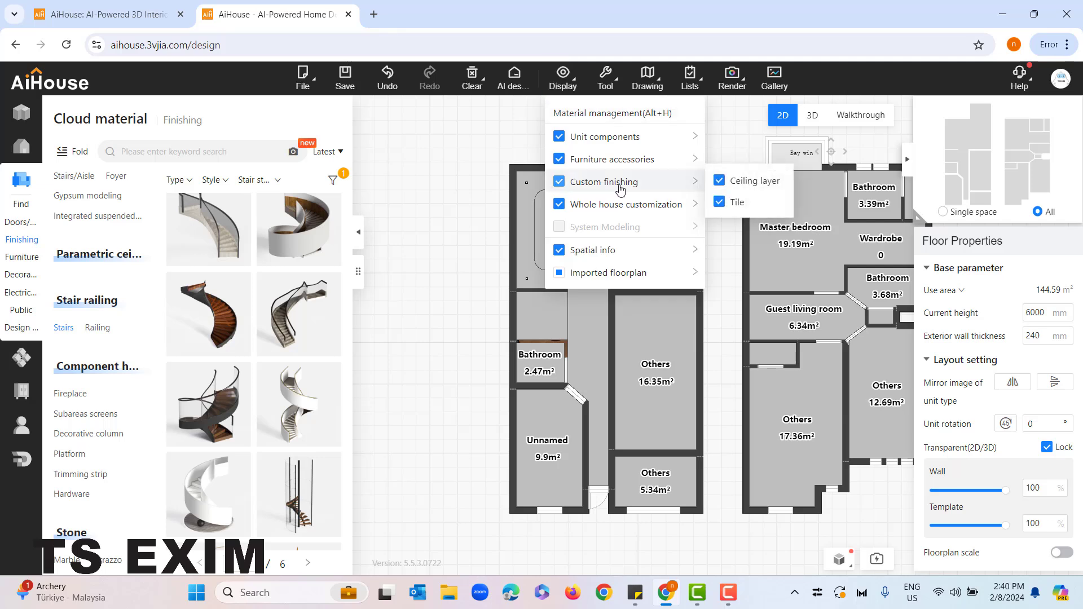
{"action": "left_click", "coordinate": [720, 181]}
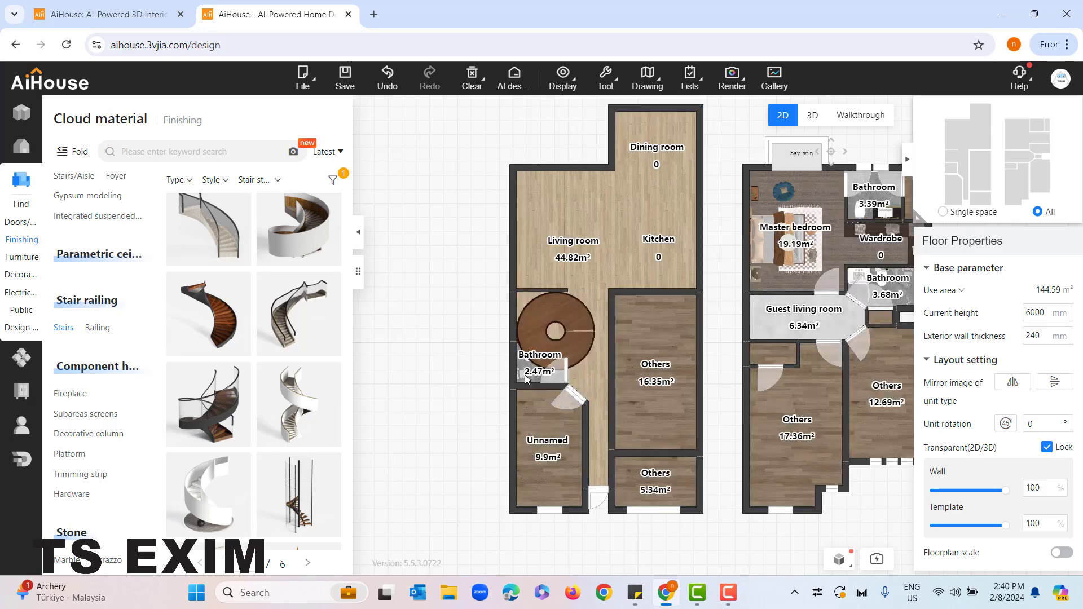
Shrink the staircase to about 1741 × 1740 mm so it fits between the two walls next to the bathroom
{"action": "scroll", "coordinate": [527, 299], "scroll_direction": "up", "scroll_amount": 2}
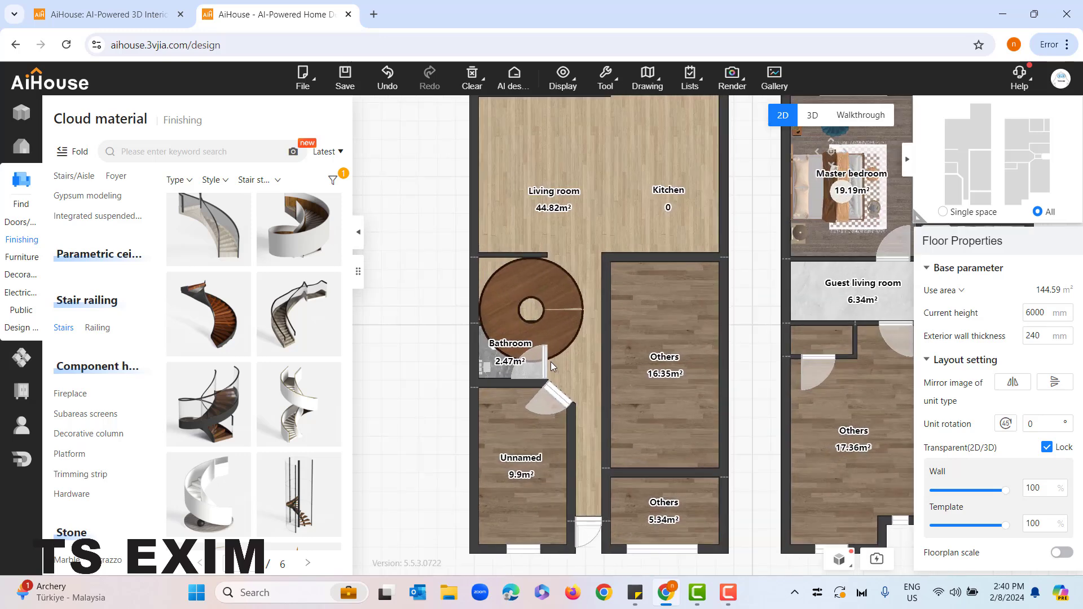
{"action": "left_click", "coordinate": [508, 293]}
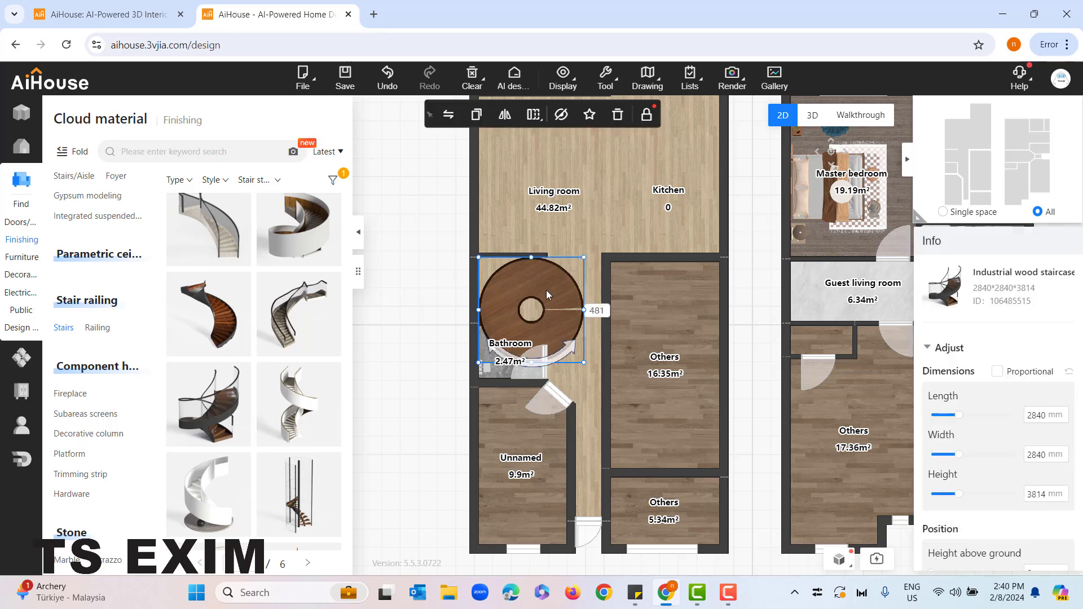
{"action": "scroll", "coordinate": [556, 292], "scroll_direction": "up", "scroll_amount": 1}
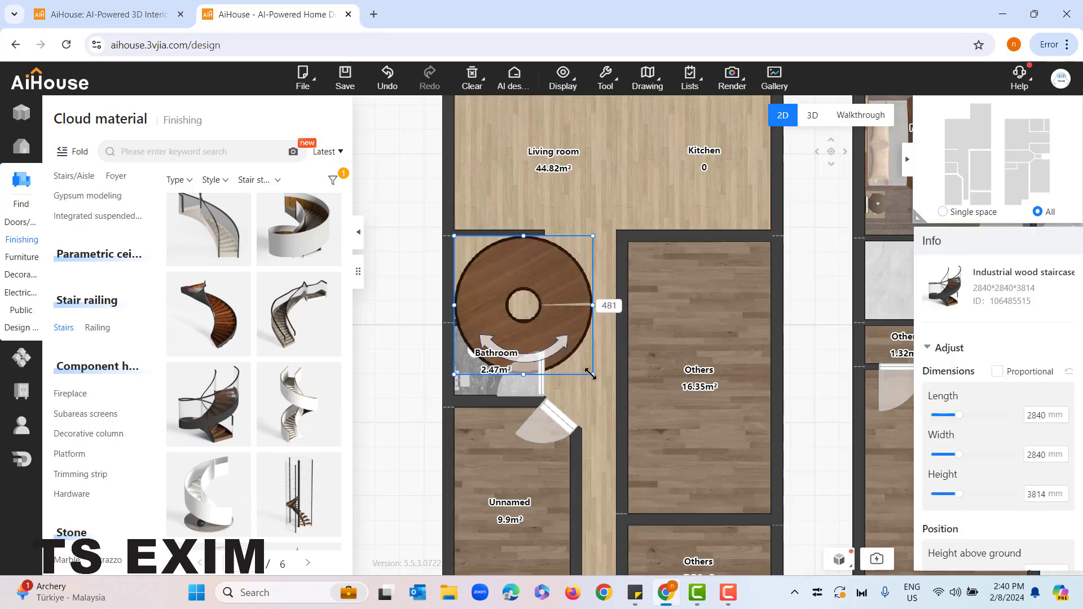
{"action": "left_click_drag", "start_coordinate": [551, 328], "coordinate": [546, 319]}
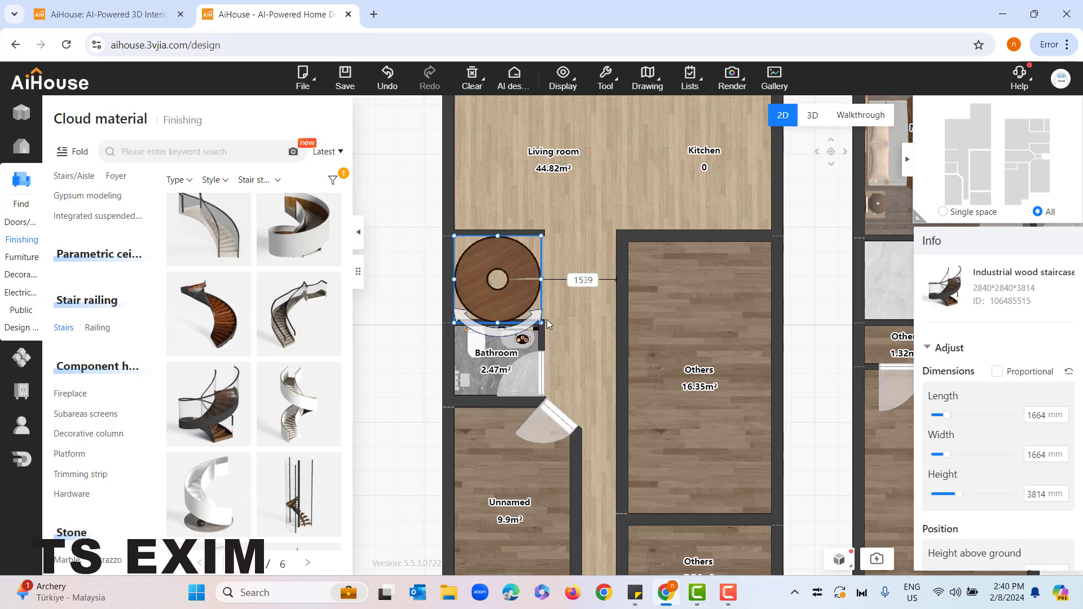
{"action": "scroll", "coordinate": [415, 305], "scroll_direction": "up", "scroll_amount": 3}
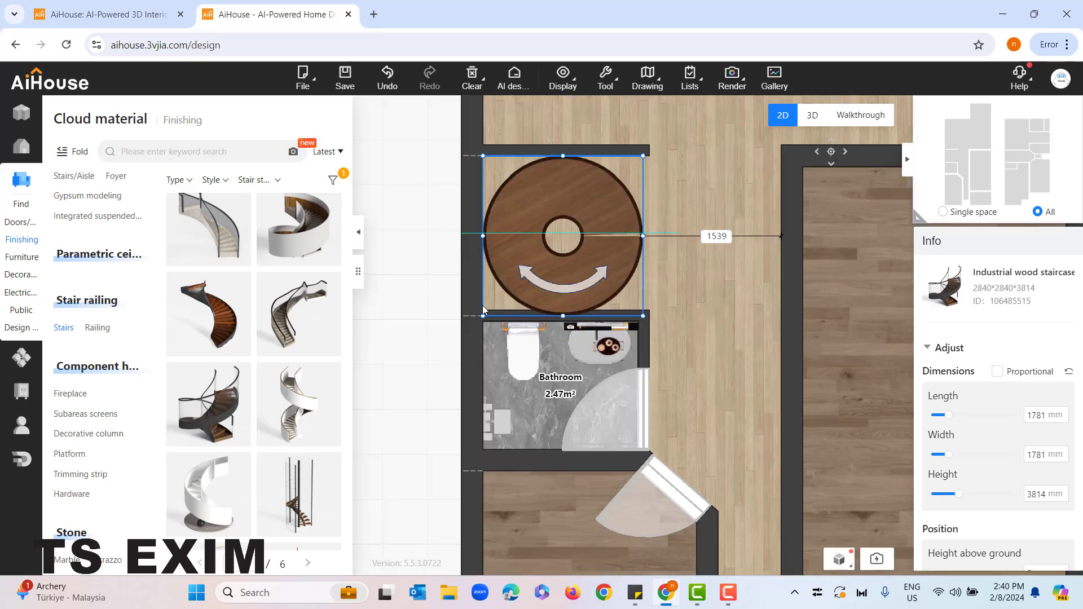
{"action": "left_click_drag", "start_coordinate": [645, 317], "coordinate": [639, 311]}
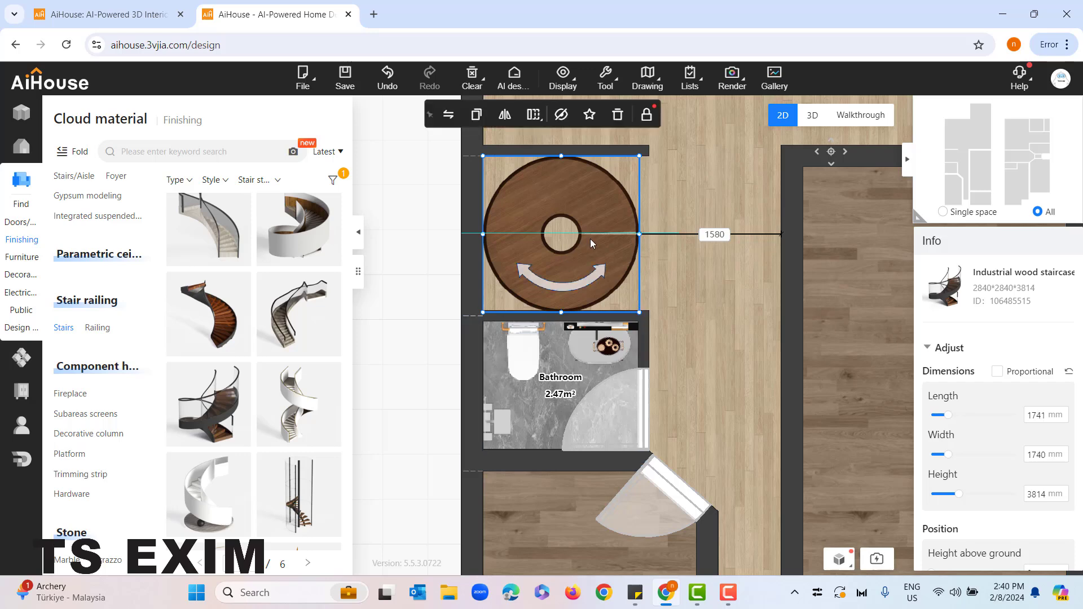
Turn the staircase half round about 138 mm off the outer wall and reduce it to about 1719 × 1719 mm
{"action": "left_click_drag", "start_coordinate": [591, 244], "coordinate": [613, 246]}
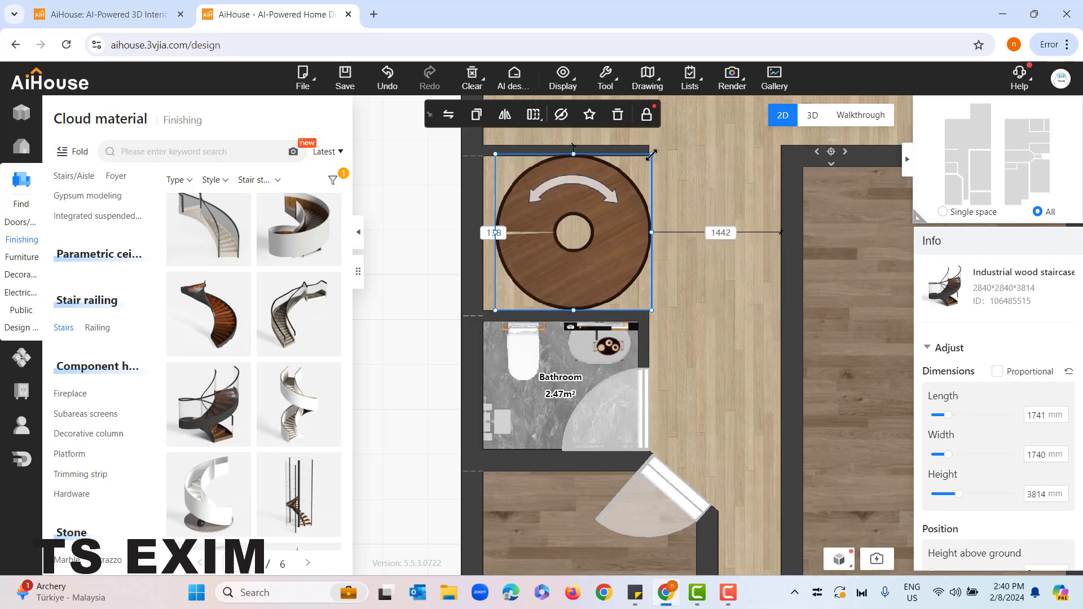
{"action": "left_click", "coordinate": [693, 217]}
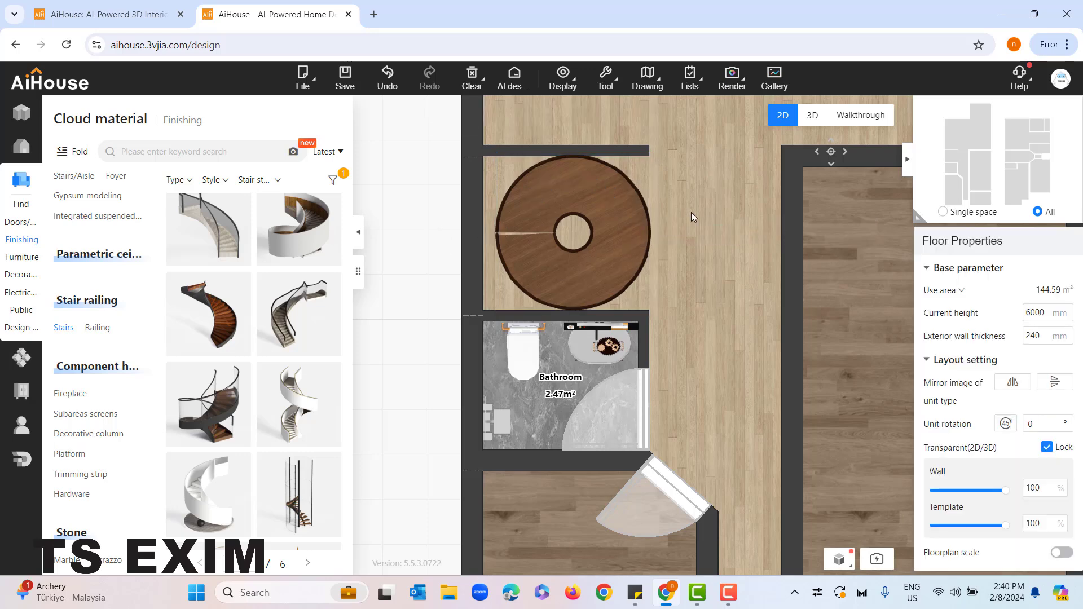
{"action": "left_click", "coordinate": [643, 187]}
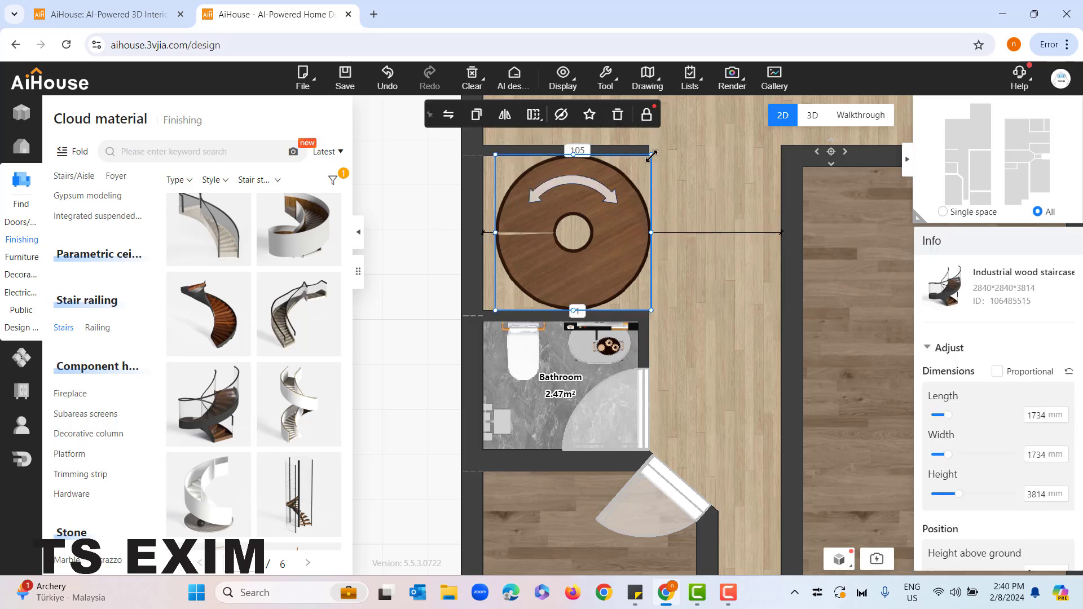
{"action": "left_click_drag", "start_coordinate": [651, 160], "coordinate": [650, 158]}
Inspect the staircase in the walkthrough and rotate it about its vertical axis
{"action": "left_click", "coordinate": [880, 115]}
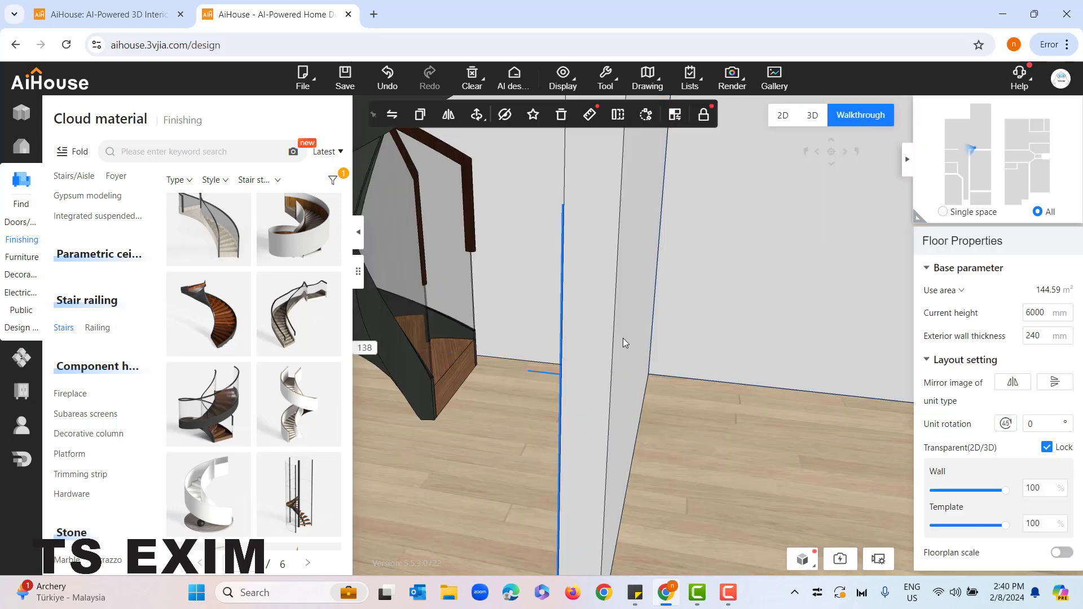
{"action": "left_click_drag", "start_coordinate": [622, 338], "coordinate": [614, 417]}
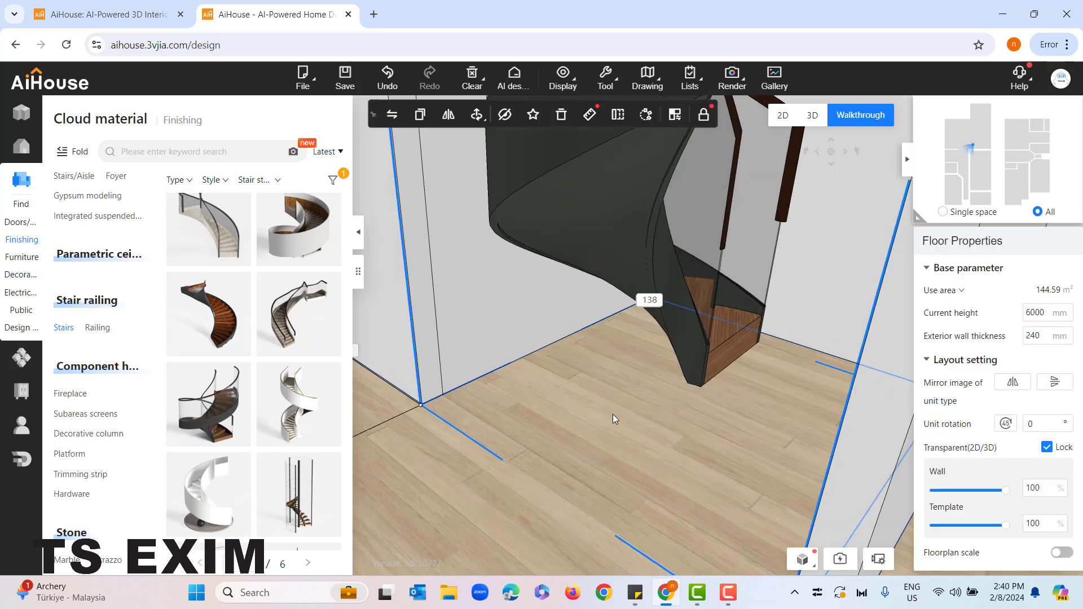
{"action": "left_click_drag", "start_coordinate": [603, 316], "coordinate": [562, 246]}
{"action": "scroll", "coordinate": [610, 340], "scroll_direction": "down", "scroll_amount": 2}
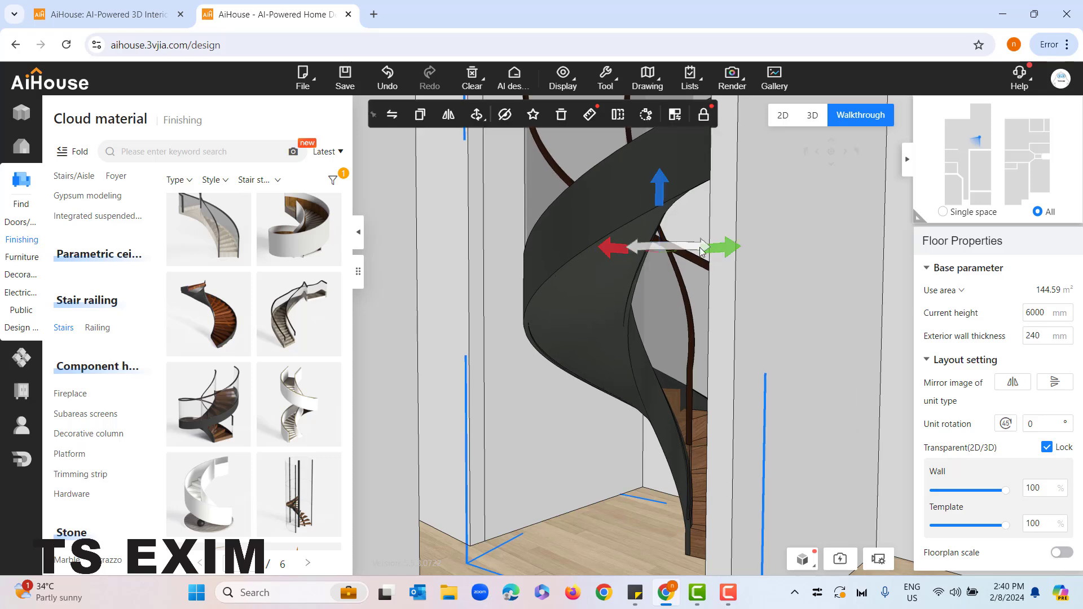
{"action": "left_click_drag", "start_coordinate": [701, 251], "coordinate": [733, 216]}
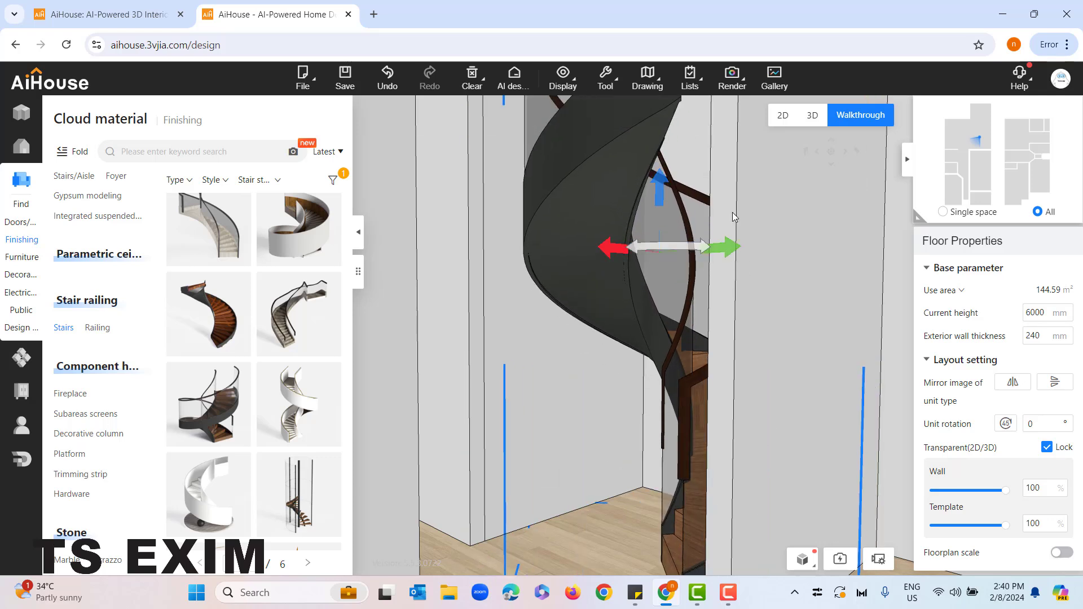
Mirror the staircase and rotate it until its lowest steps face the open front of the stairwell
{"action": "left_click", "coordinate": [450, 125]}
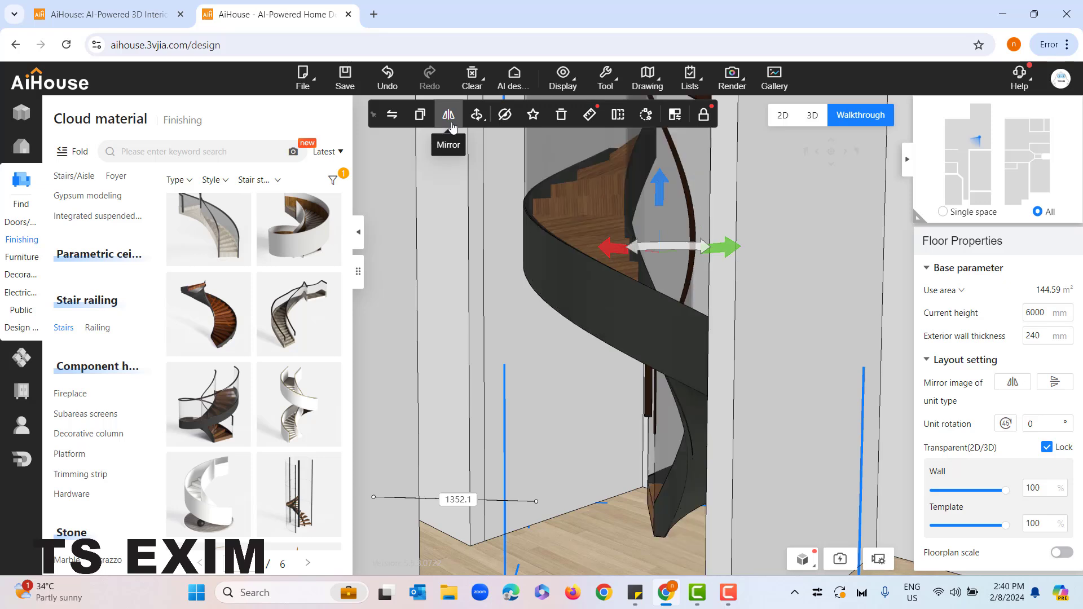
{"action": "left_click_drag", "start_coordinate": [646, 247], "coordinate": [768, 267]}
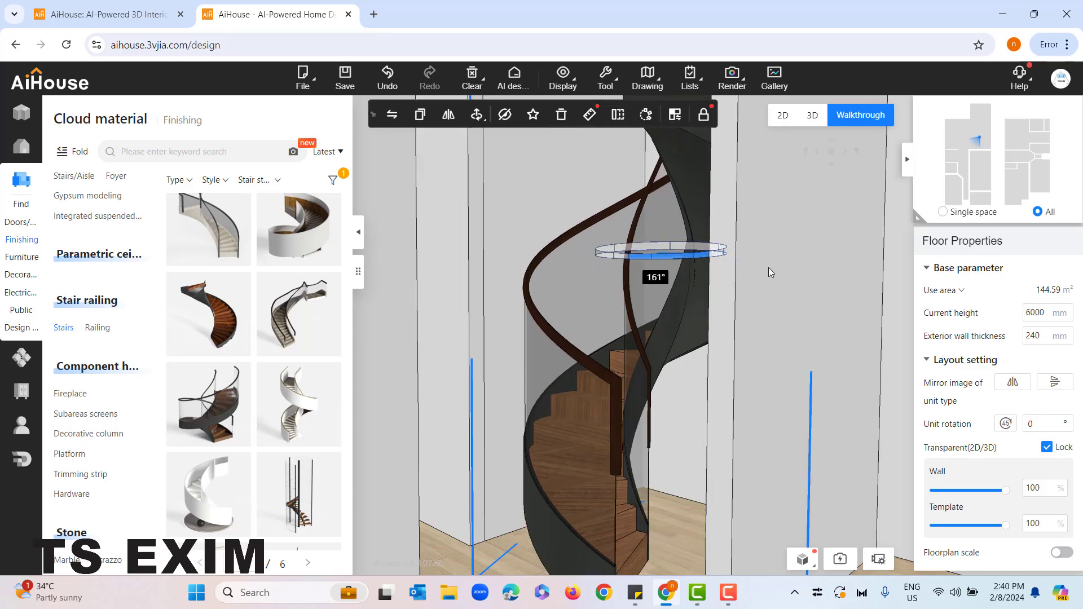
{"action": "right_click_drag", "start_coordinate": [702, 248], "coordinate": [699, 318]}
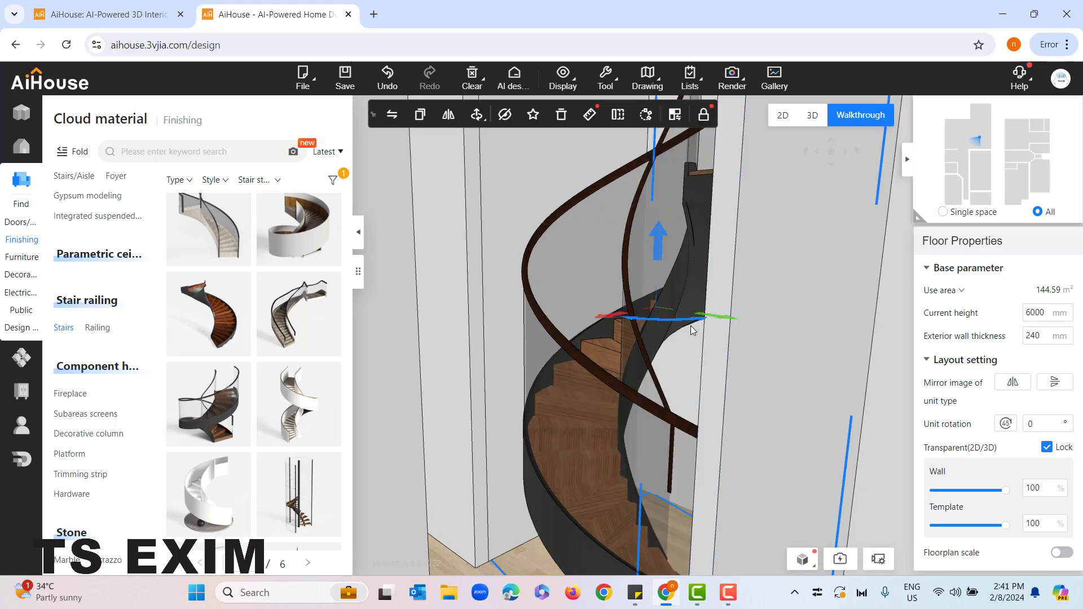
{"action": "left_click_drag", "start_coordinate": [690, 326], "coordinate": [548, 286]}
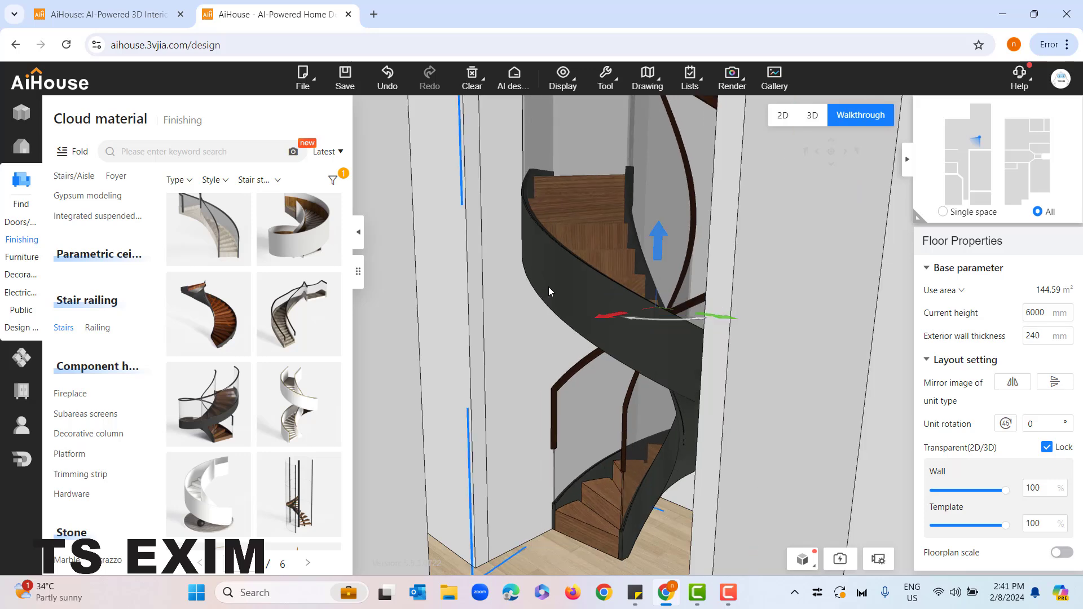
{"action": "left_click_drag", "start_coordinate": [637, 319], "coordinate": [669, 319]}
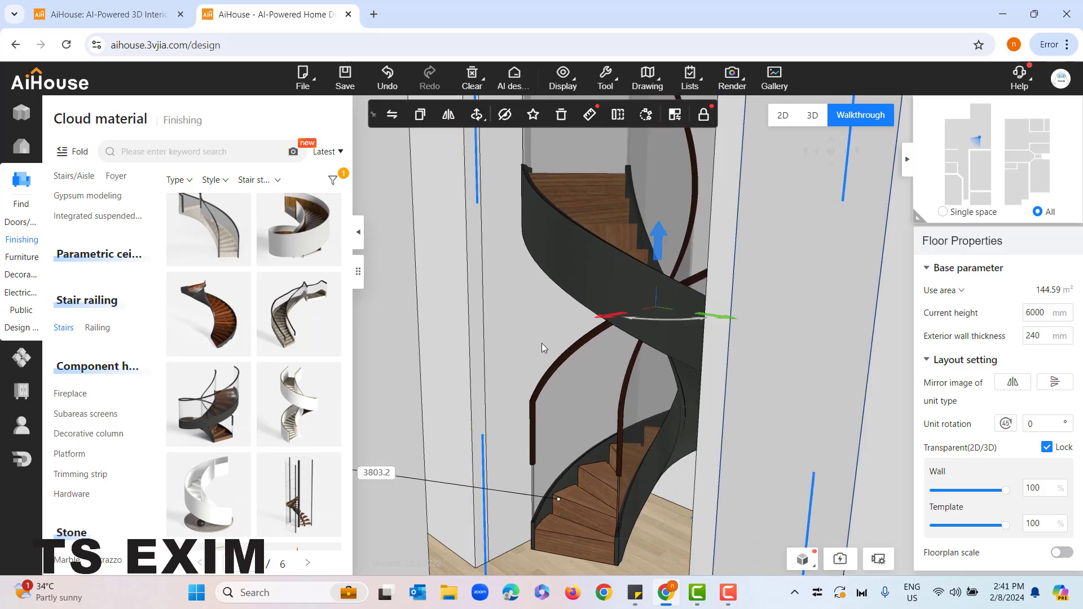
Turn the Ceiling layer of the custom finishing back on and view the staircase from the room
{"action": "left_click", "coordinate": [558, 93]}
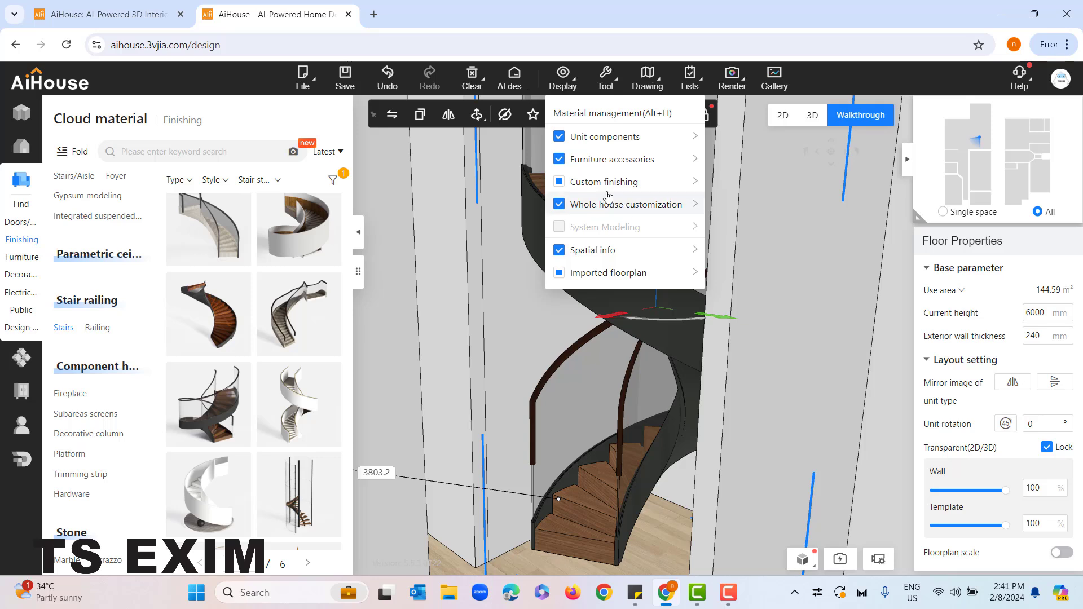
{"action": "mouse_move", "coordinate": [604, 186]}
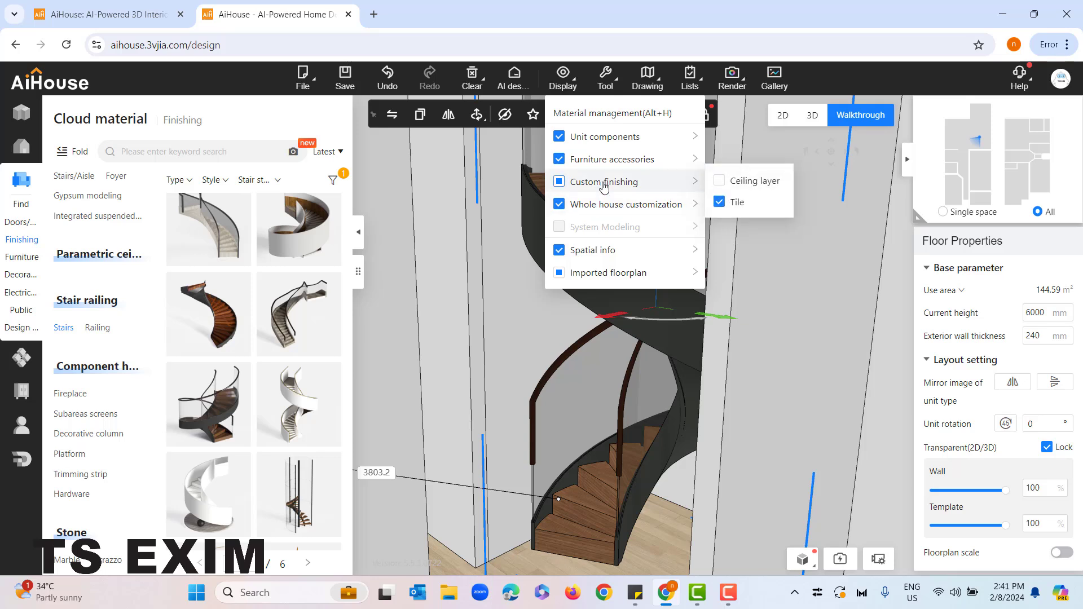
{"action": "left_click", "coordinate": [721, 186]}
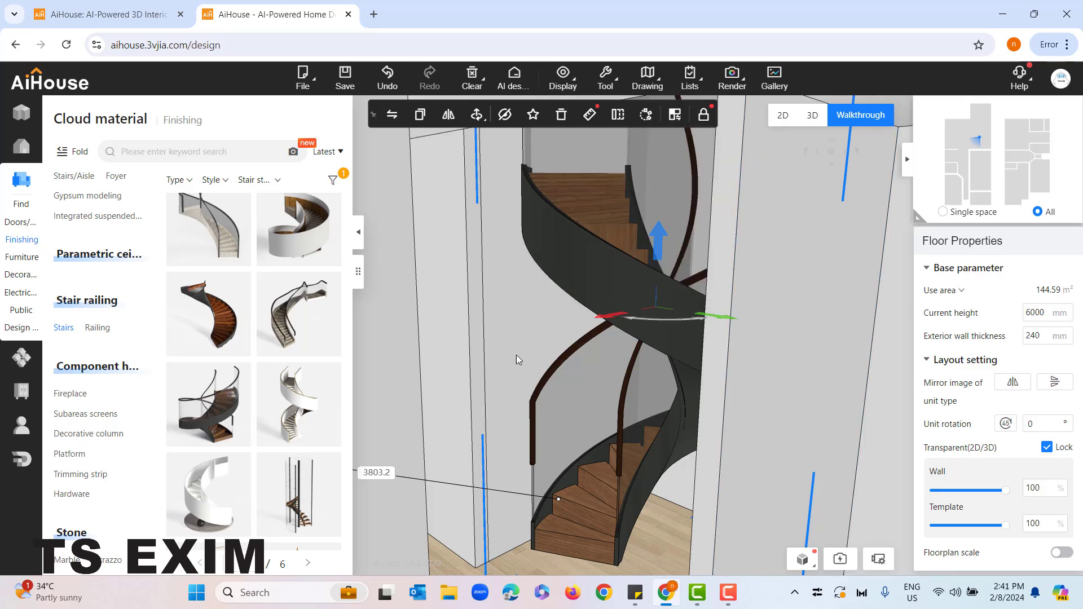
{"action": "scroll", "coordinate": [497, 265], "scroll_direction": "down", "scroll_amount": 3}
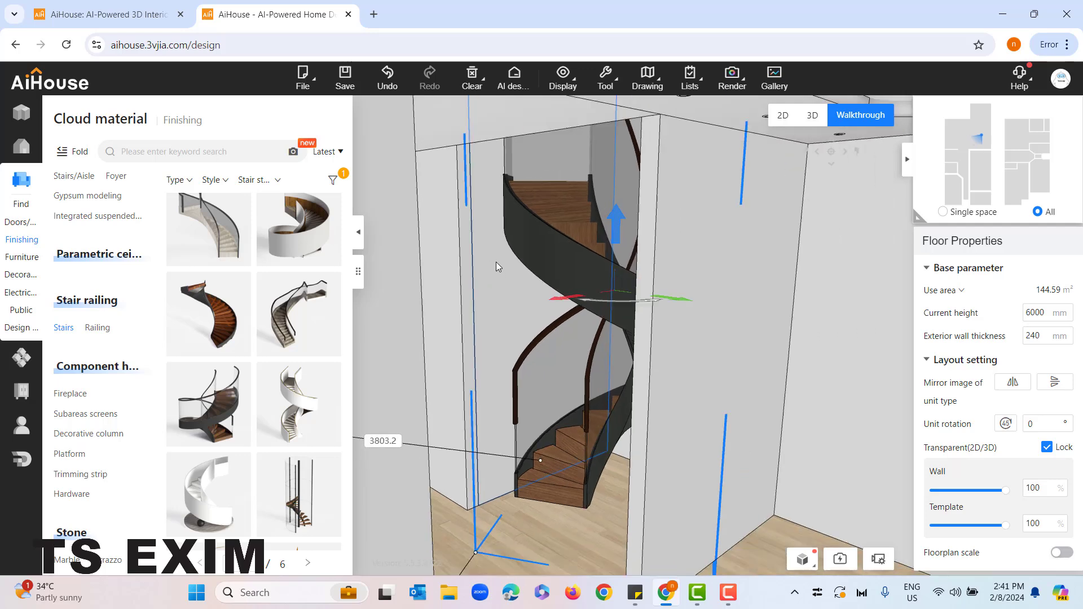
{"action": "left_click", "coordinate": [672, 335]}
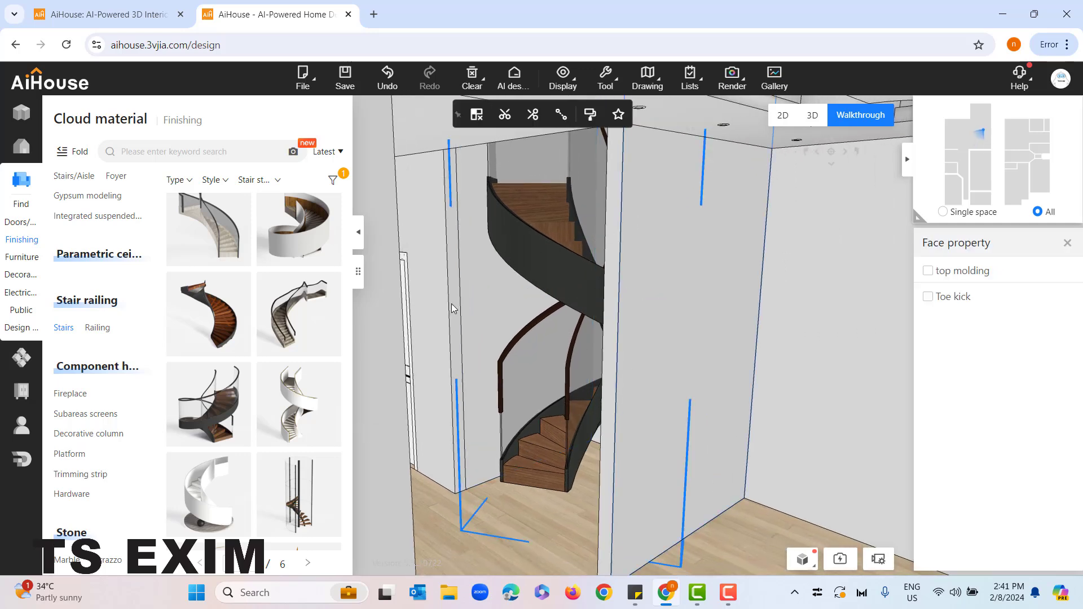
{"action": "mouse_move", "coordinate": [452, 304]}
{"action": "left_mouse_down"}
{"action": "mouse_move", "coordinate": [543, 310]}
{"action": "mouse_move", "coordinate": [468, 305]}
{"action": "left_mouse_up"}
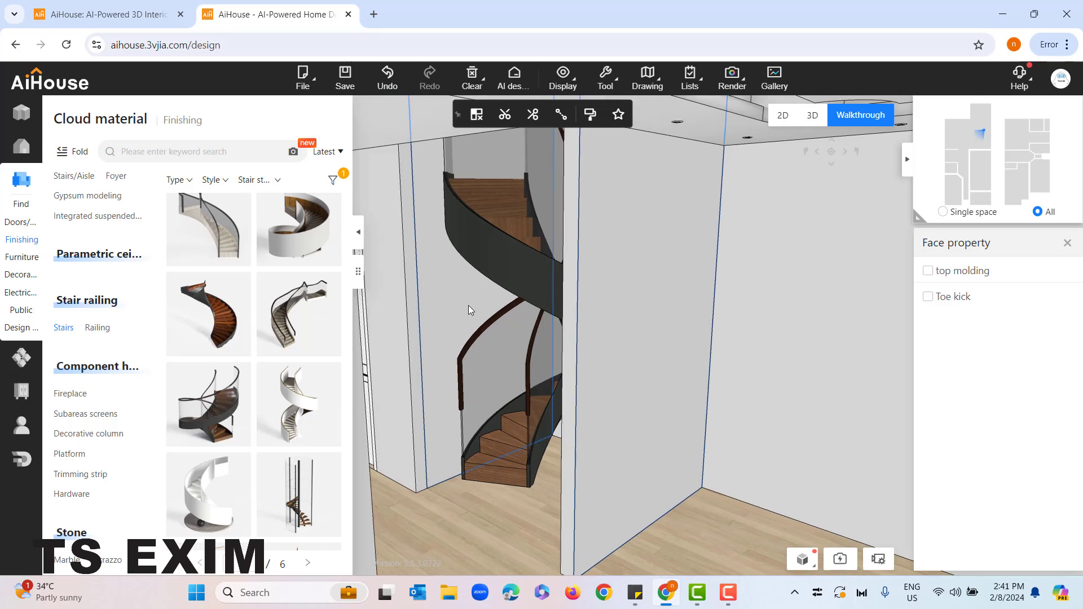